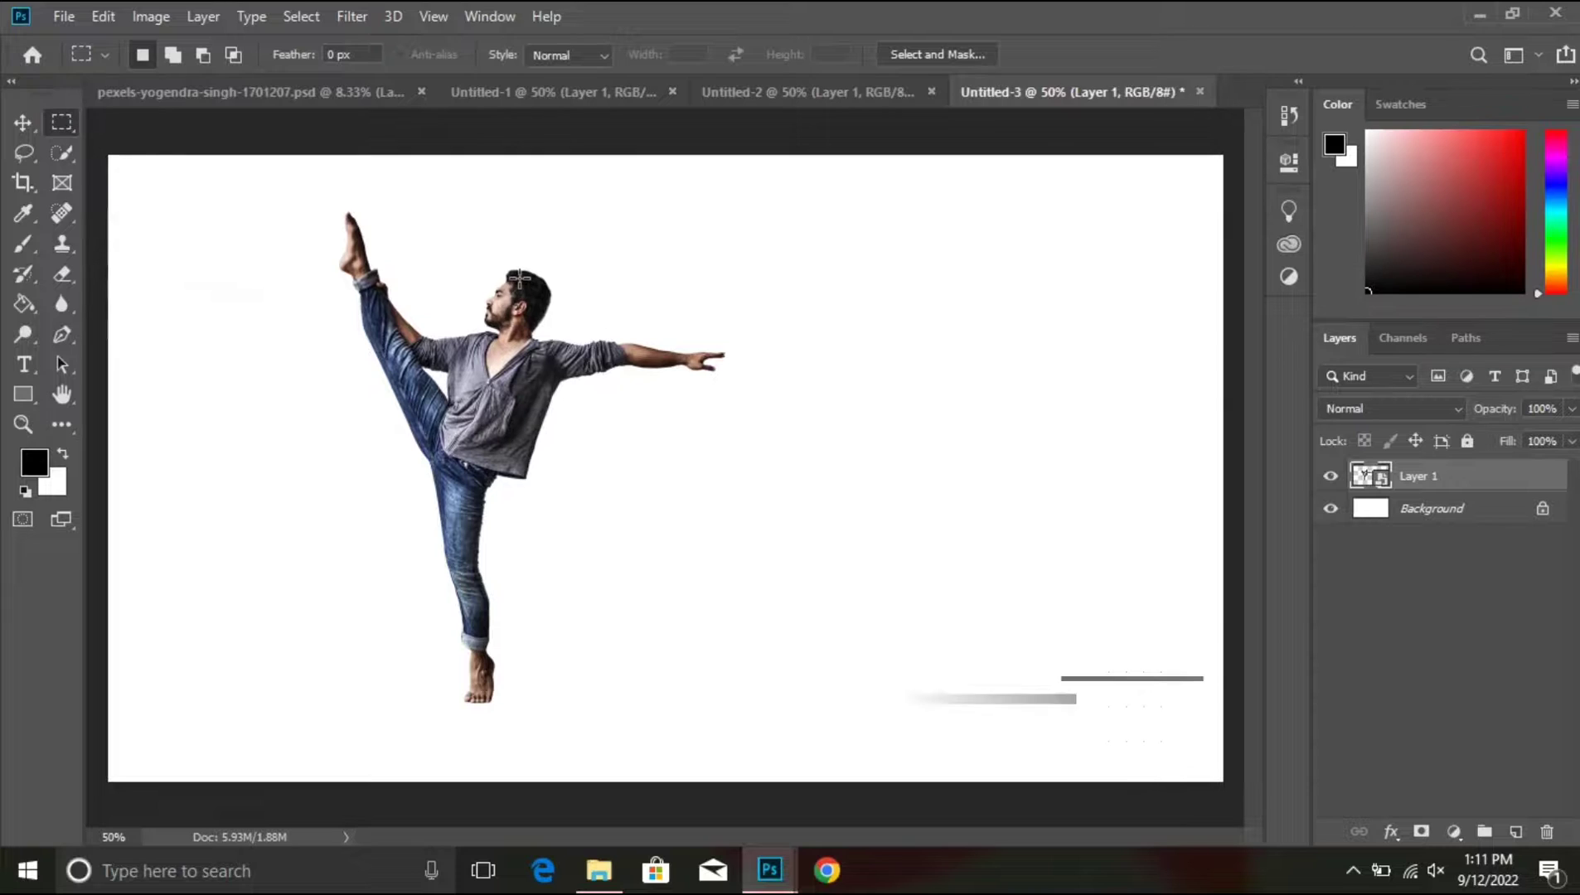
Step: Copy a narrow vertical strip of the man's head and torso to a new layer and move it beyond his outstretched hand
left_click_drag(509, 276, 511, 472)
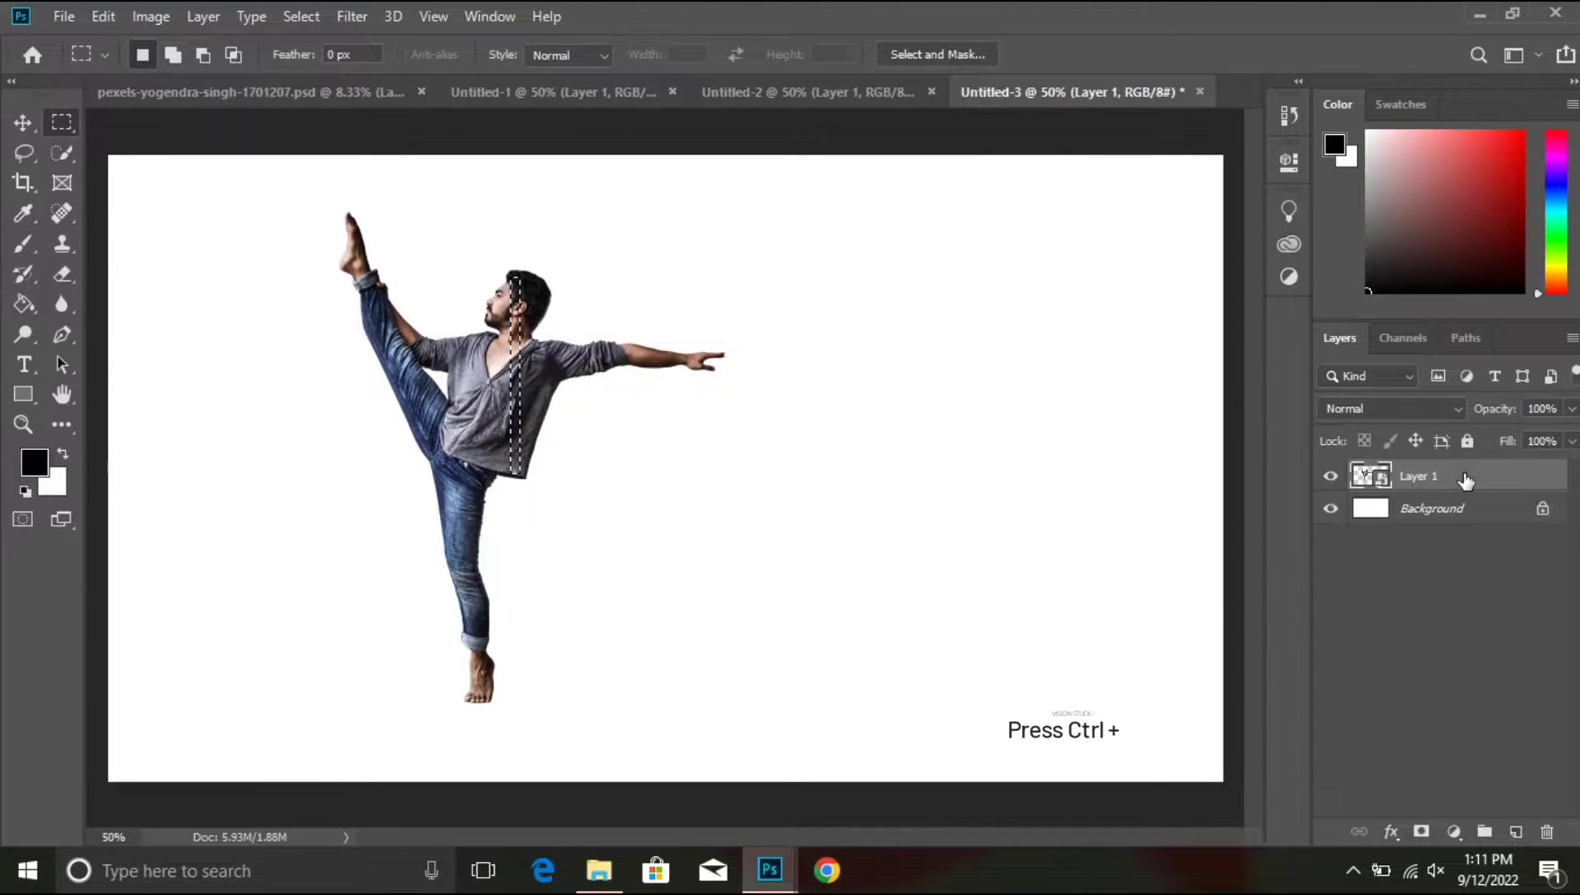
key("ctrl+j")
left_click(23, 121)
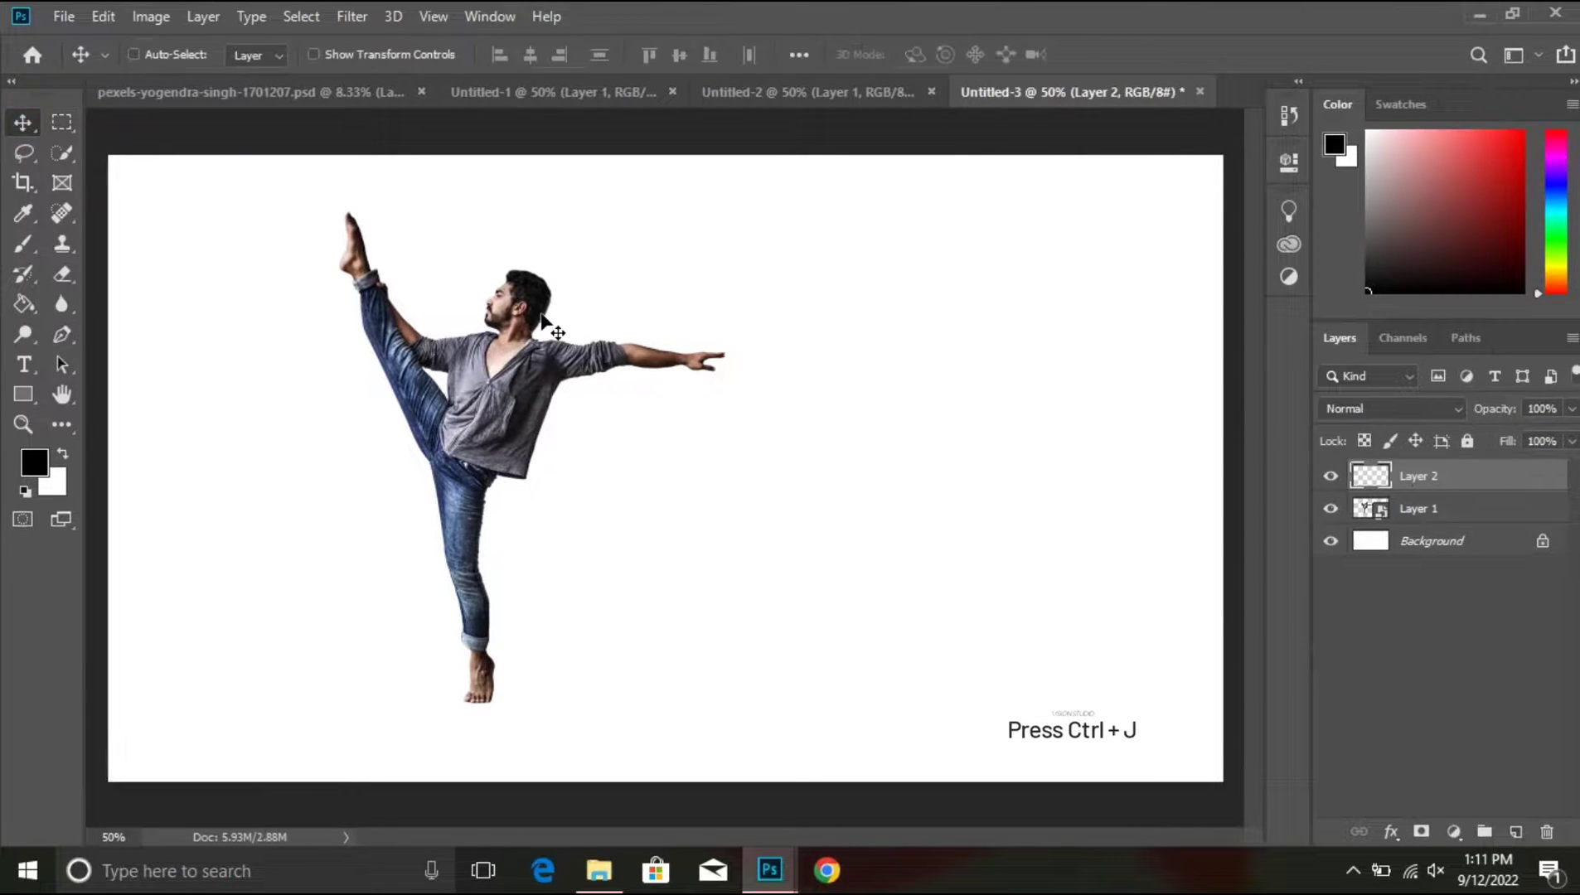
left_click_drag(528, 357, 794, 356)
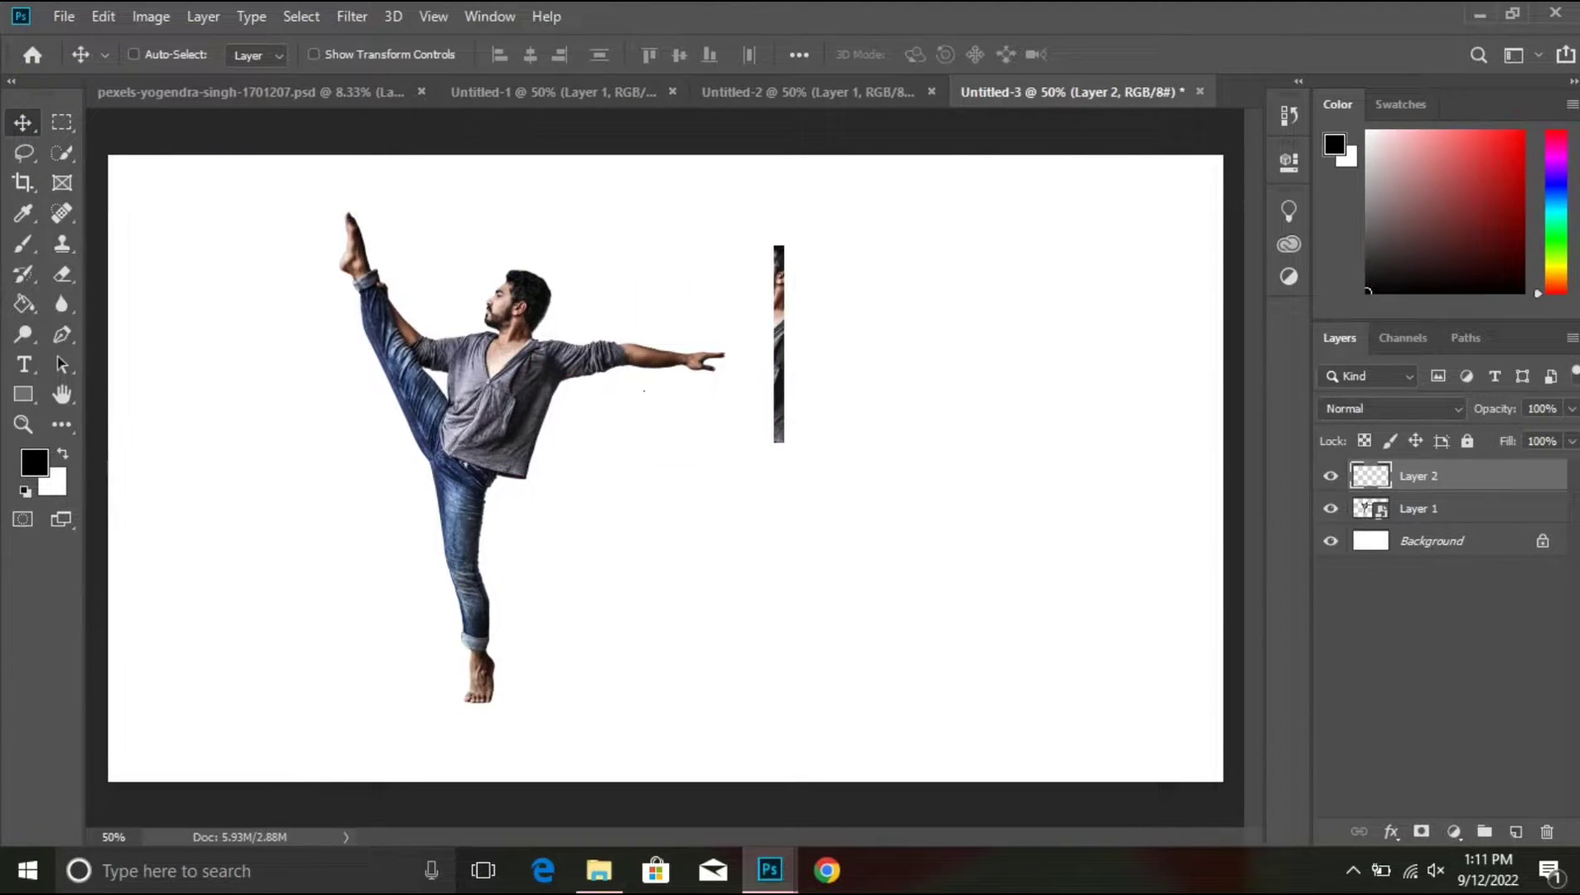
Step: Copy a narrow vertical strip of the standing leg's jeans from Layer 1 to a new layer and place it directly beneath the torso strip
left_click(1524, 512)
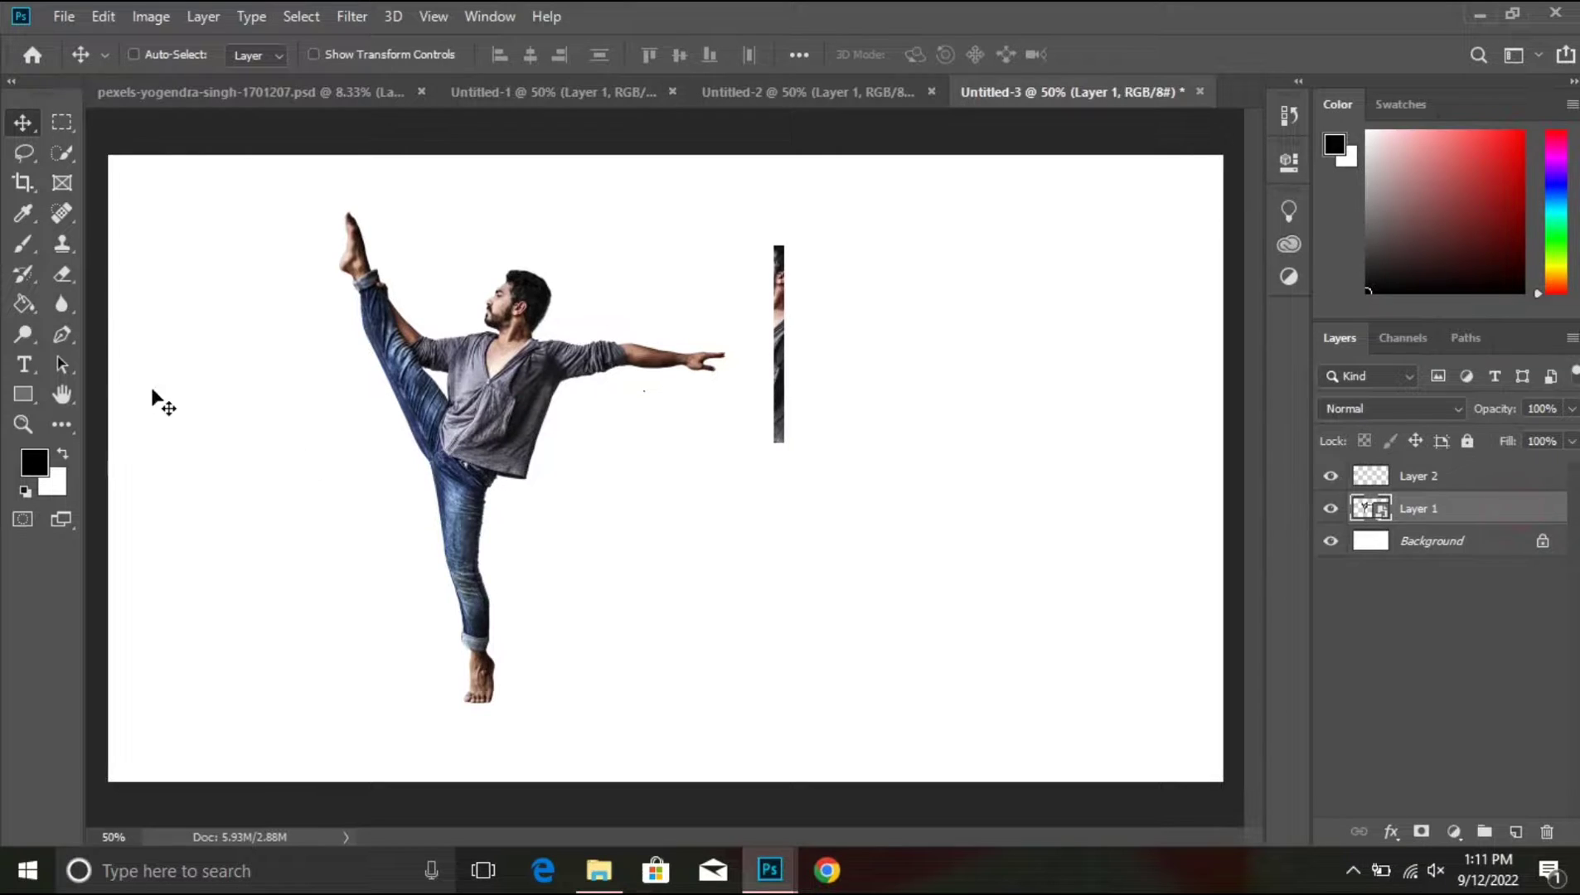
left_click(62, 122)
left_click_drag(461, 454, 472, 638)
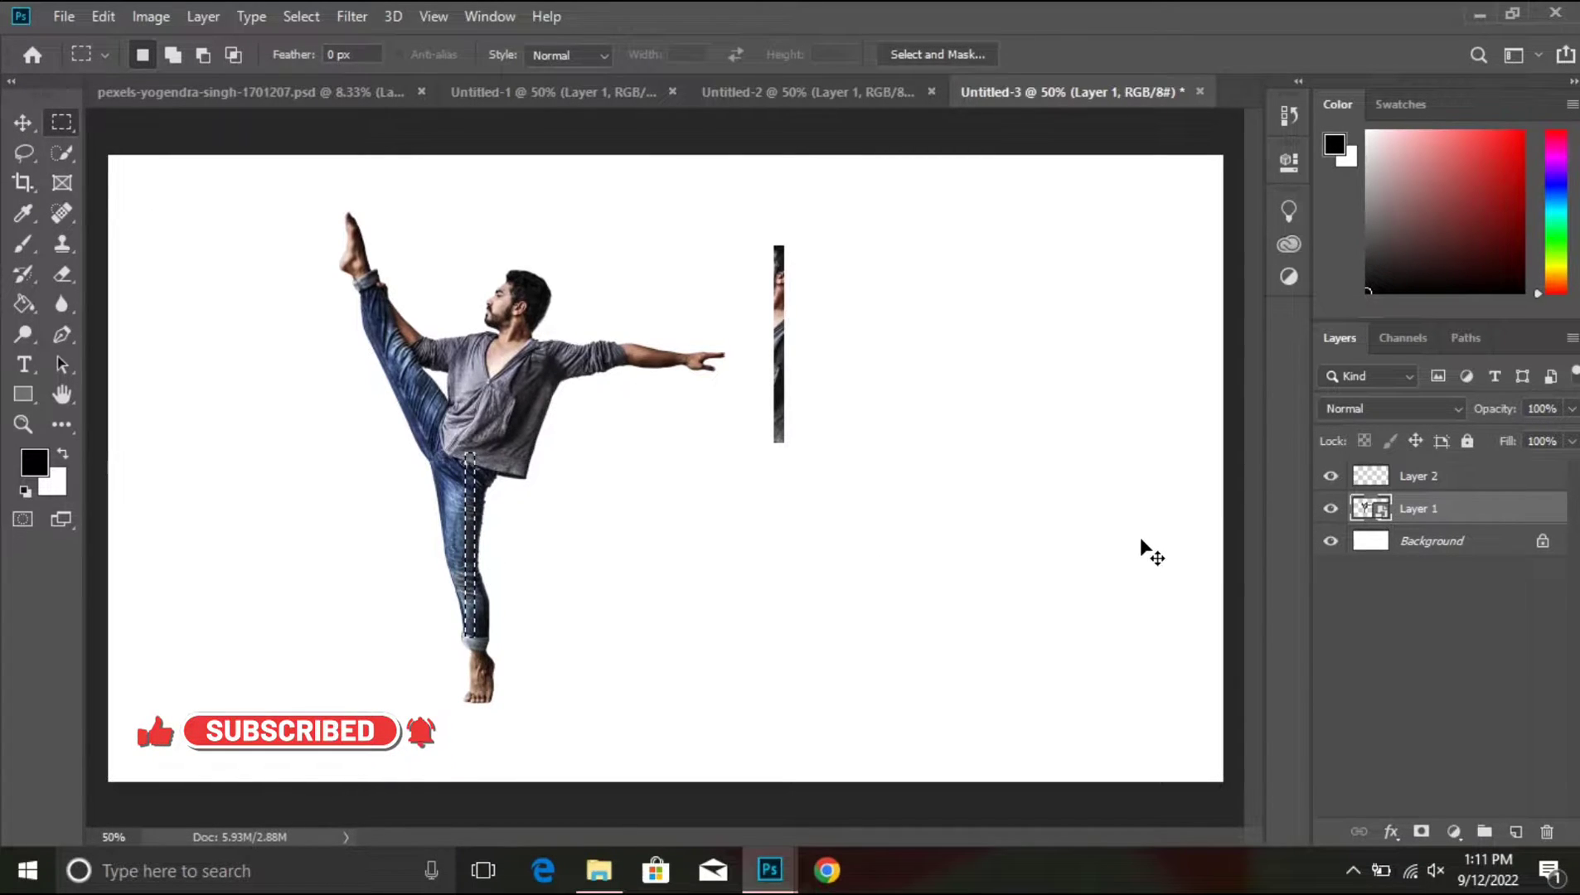
key("ctrl+j")
left_click(20, 123)
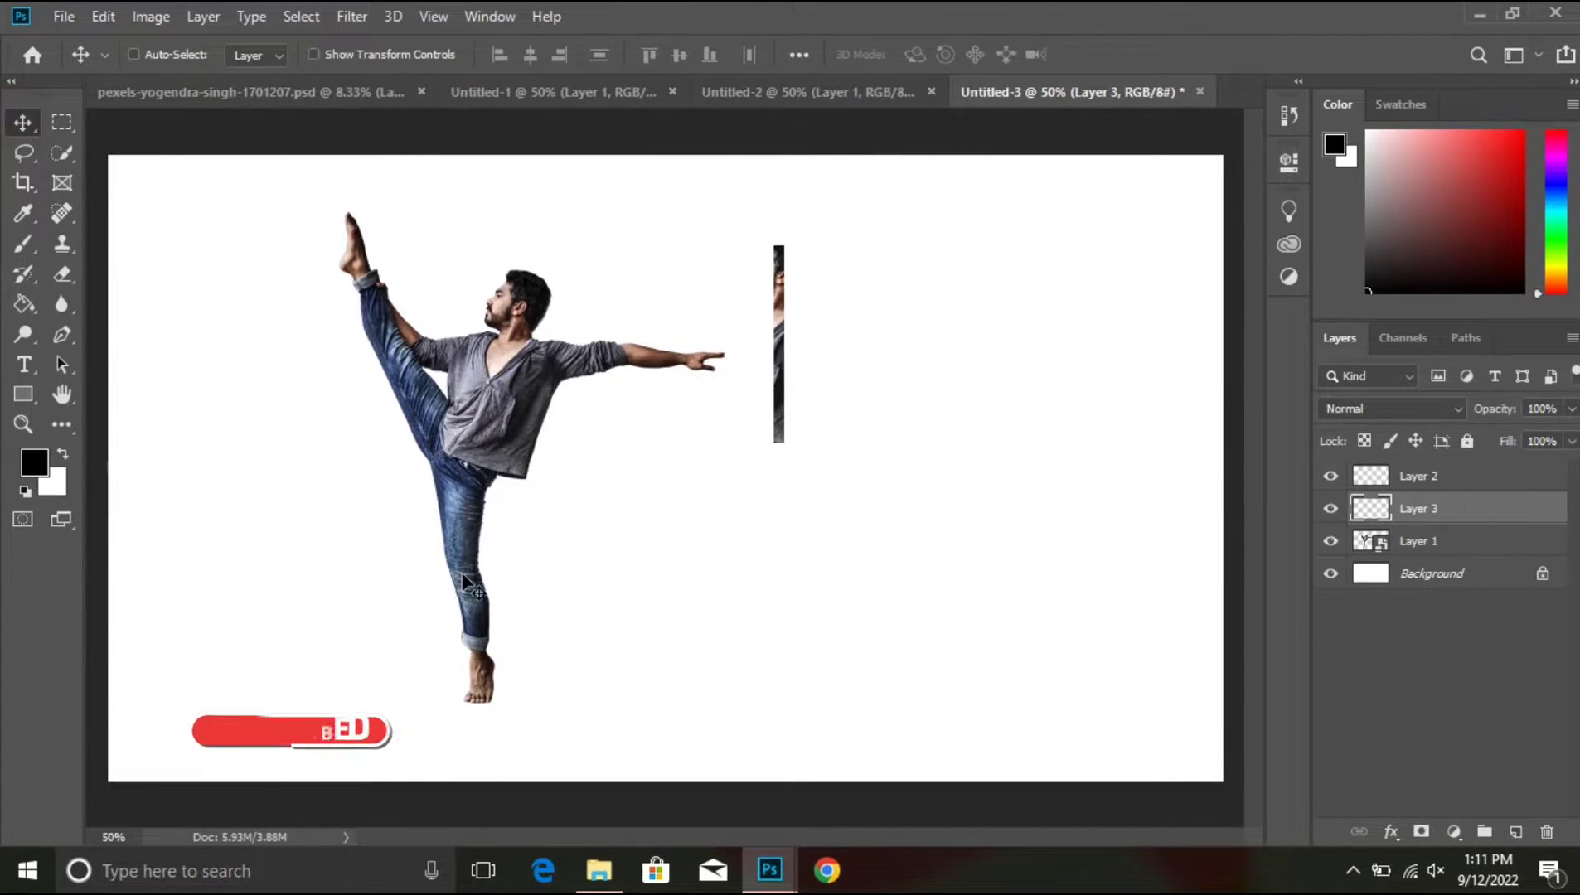
left_click_drag(467, 519, 777, 568)
Step: Copy a narrow vertical strip of the standing foot from Layer 1 to a new layer and place it directly beneath the jeans strip
left_click(62, 122)
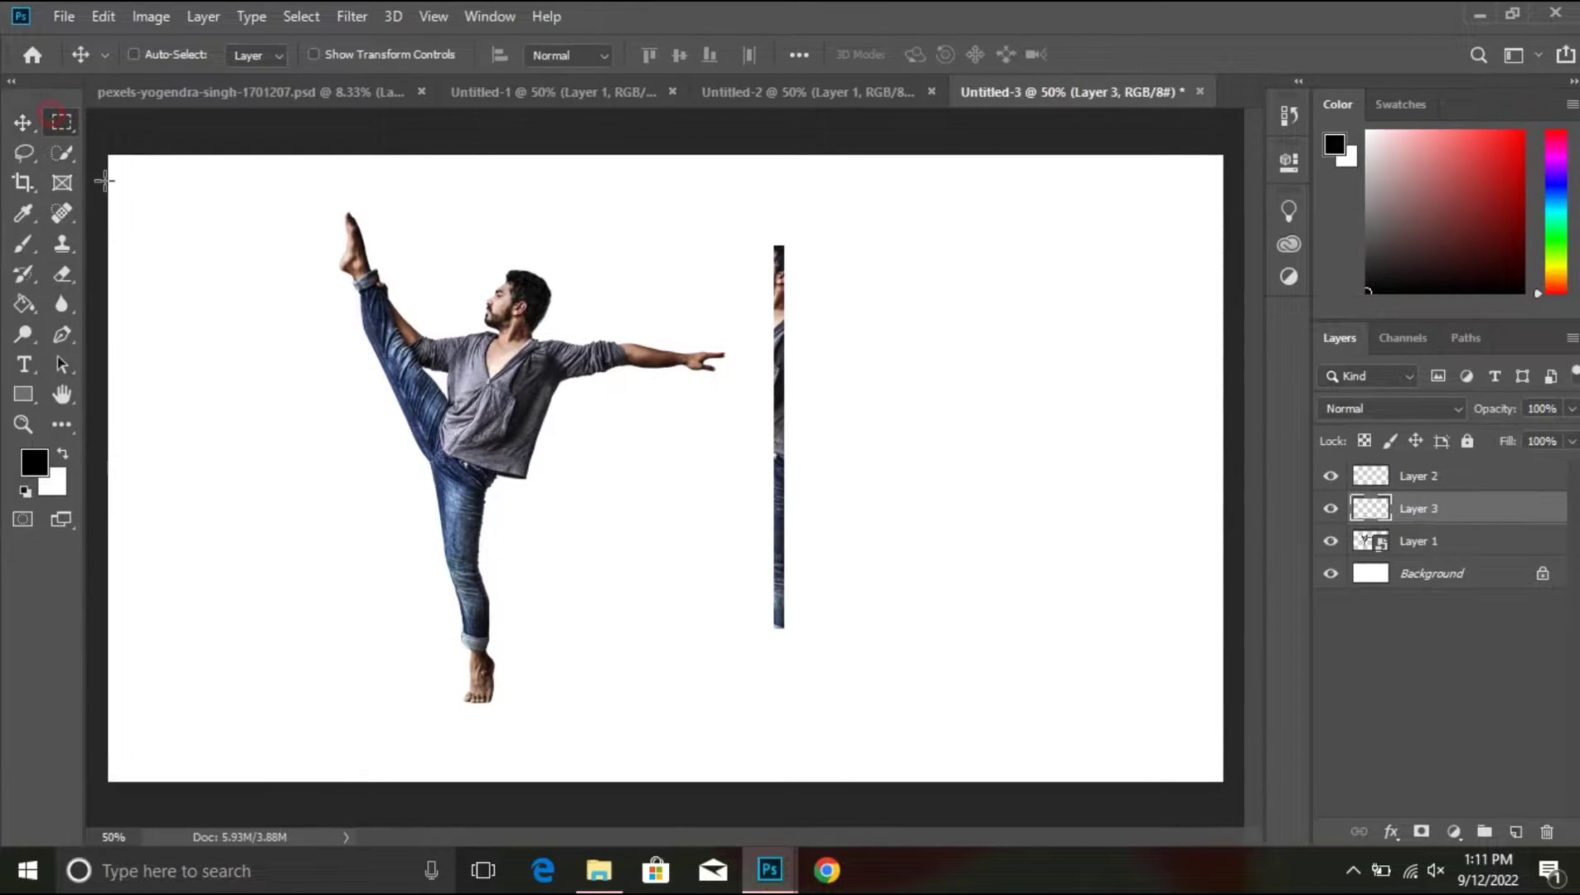
left_click(1484, 545)
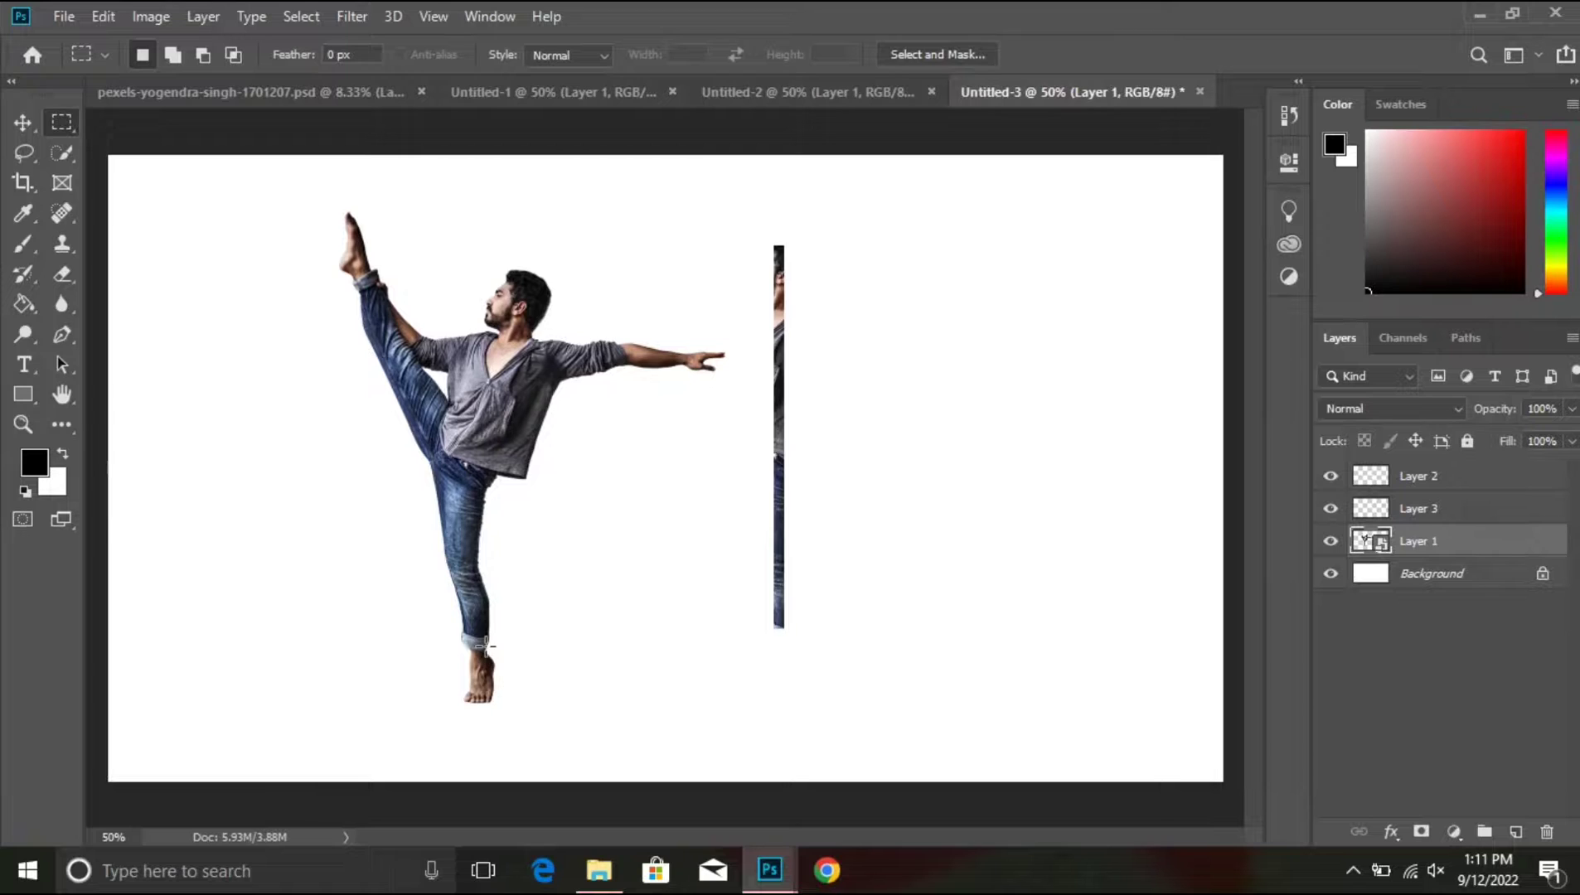
left_click_drag(483, 645, 477, 703)
key("ctrl+j")
left_click(23, 122)
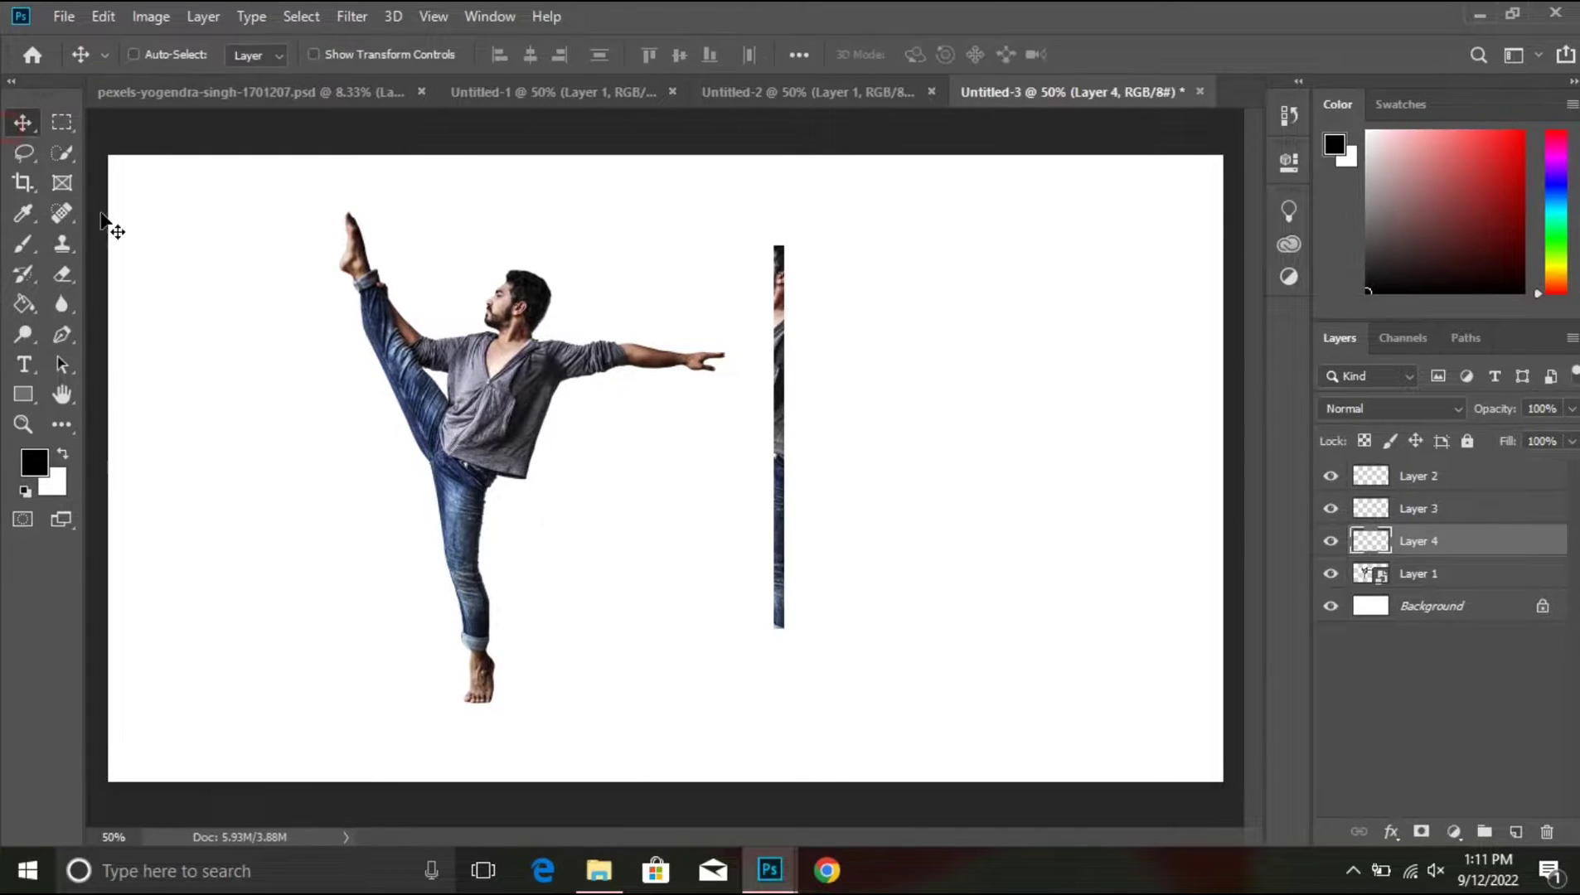
left_click_drag(476, 680, 776, 665)
Step: Widen the foot strip with Free Transform so its edges line up with the jeans strip above it
key("ctrl+plus")
key("ctrl+plus")
key("ctrl+plus")
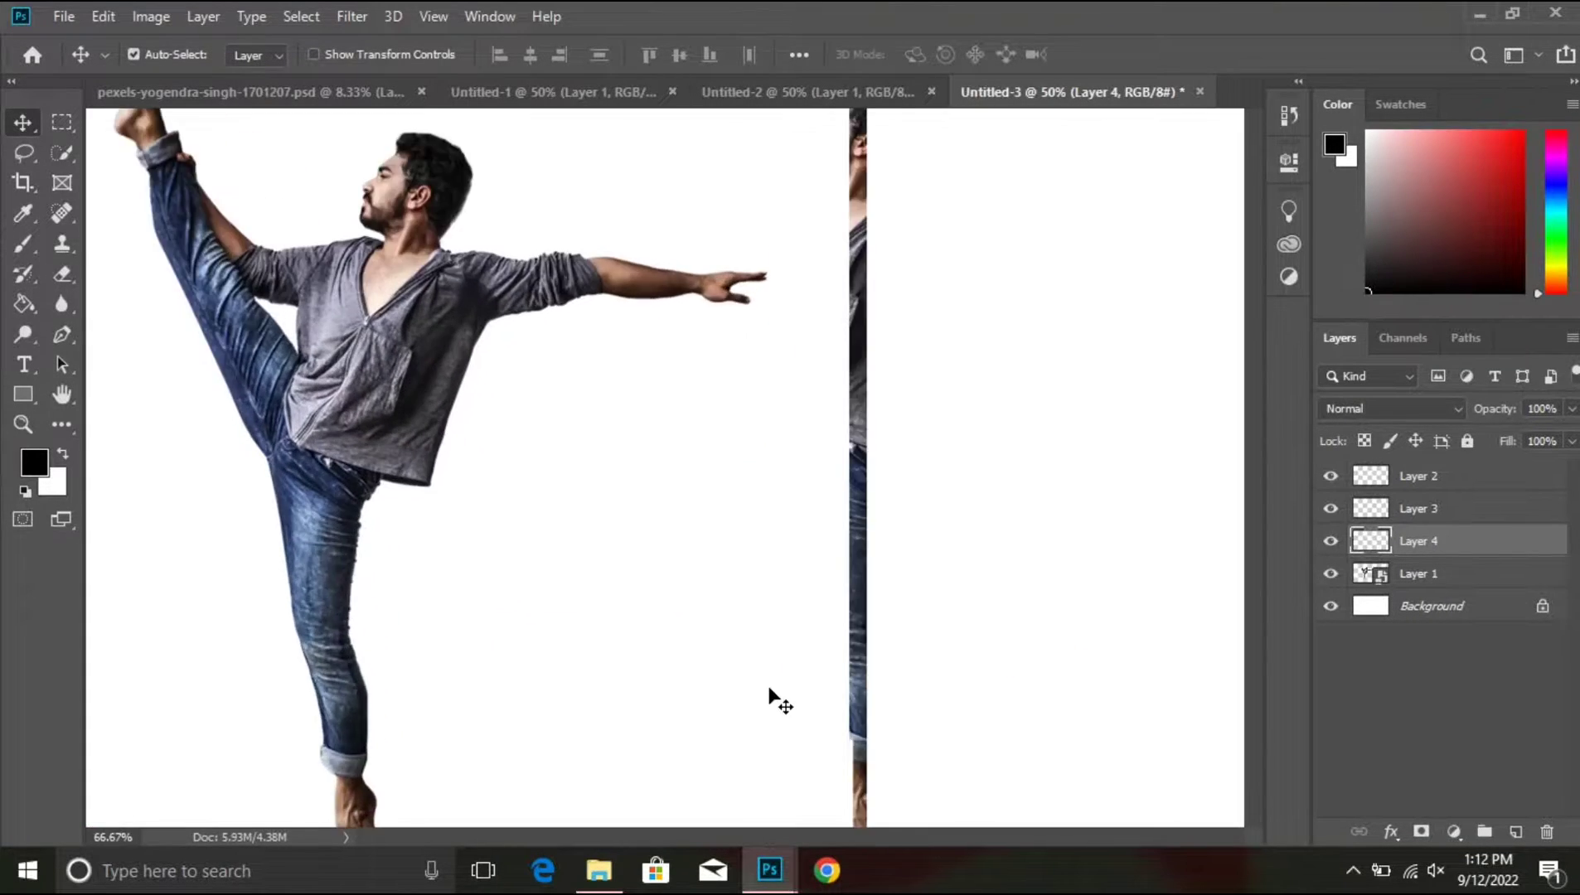
left_click_drag(831, 638, 511, 43)
left_click_drag(848, 787, 748, 567)
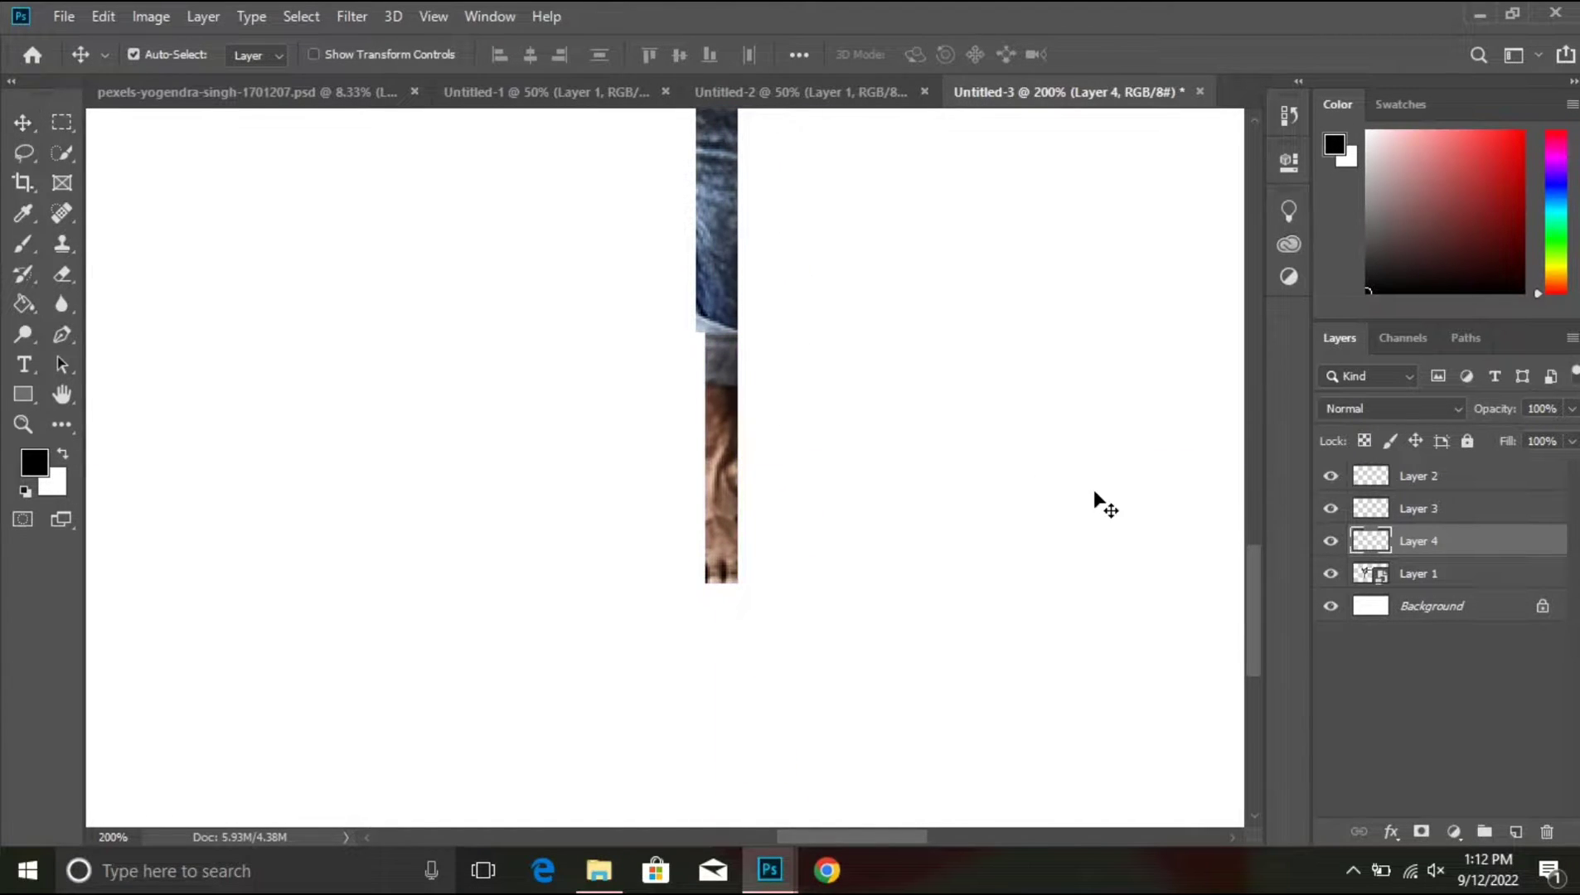
key("ctrl+t")
left_click_drag(703, 427, 695, 427)
key("Return")
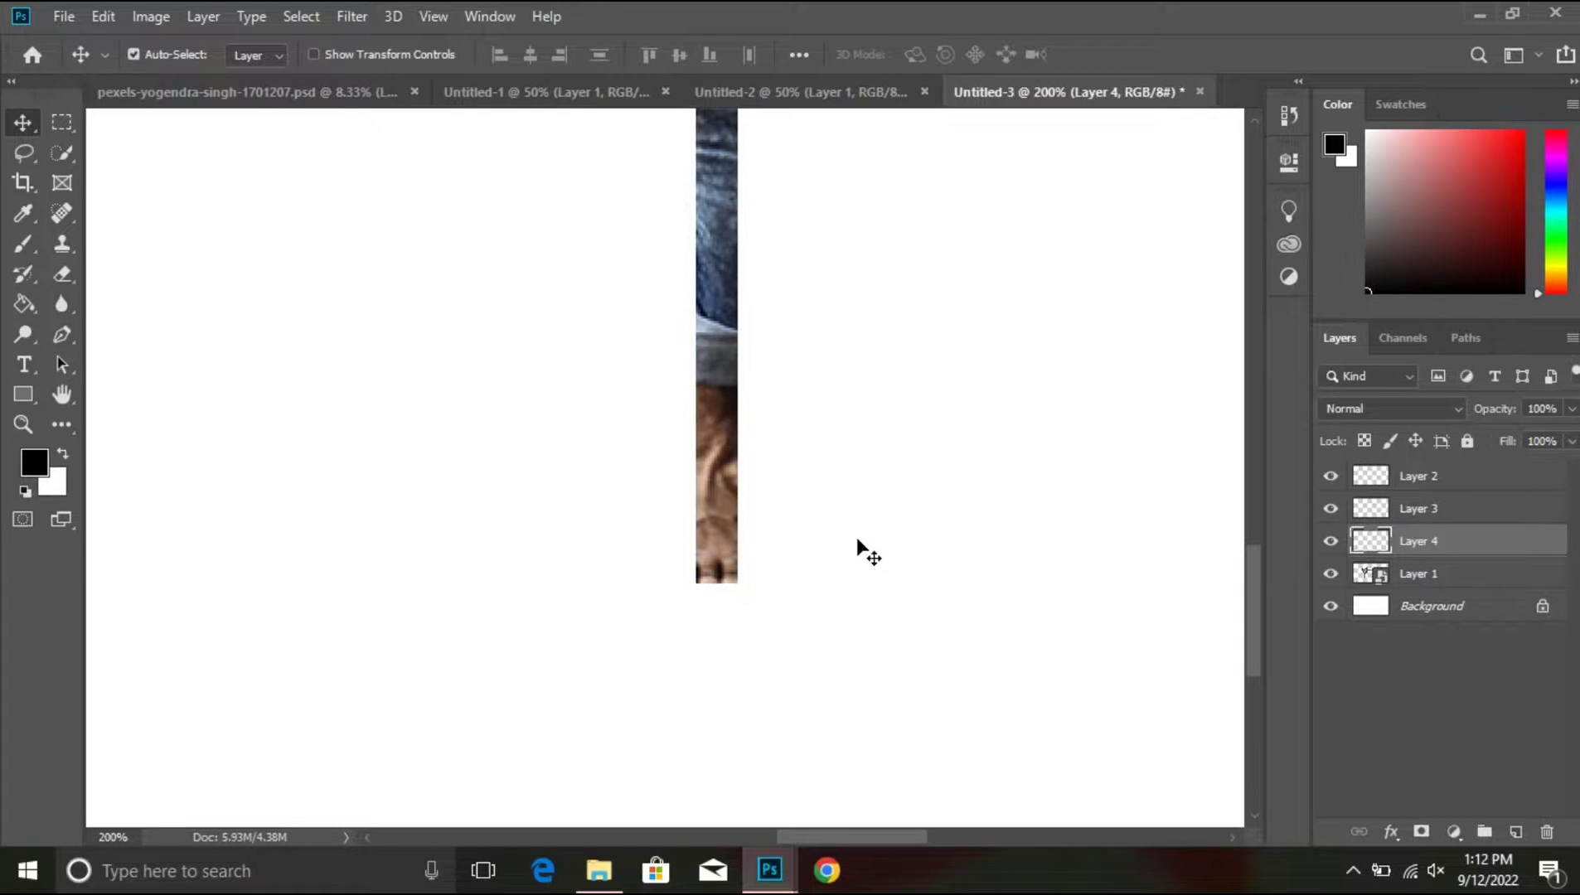
Step: Merge the torso, jeans and foot strip layers into a single layer
key("ctrl+minus")
key("ctrl+minus")
key("ctrl+minus")
key("ctrl+minus")
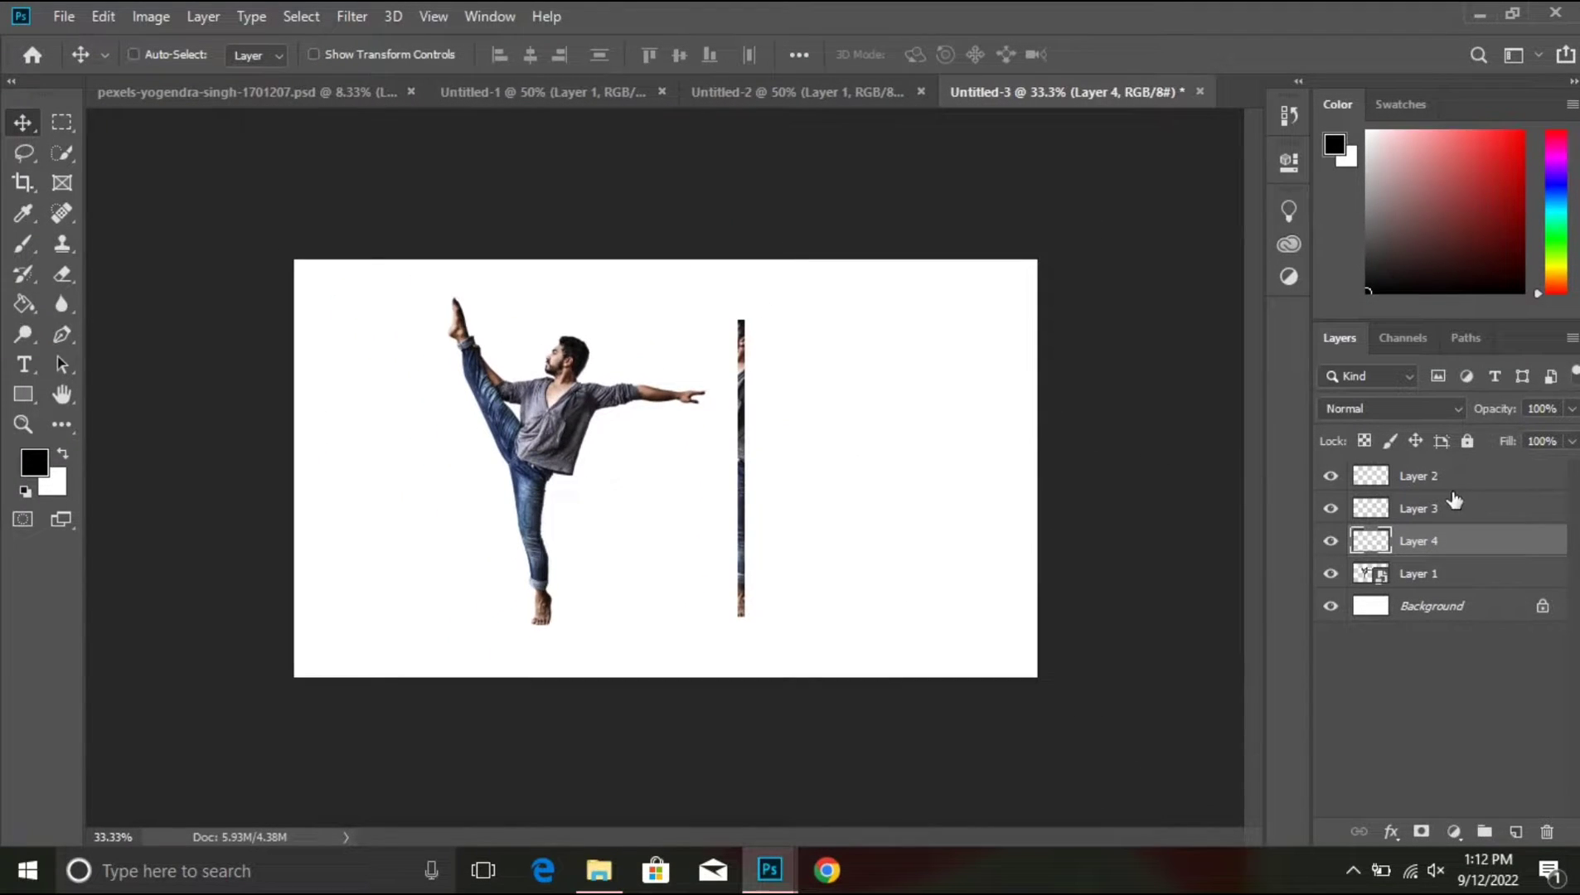
key("ctrl+plus")
left_click(1505, 481)
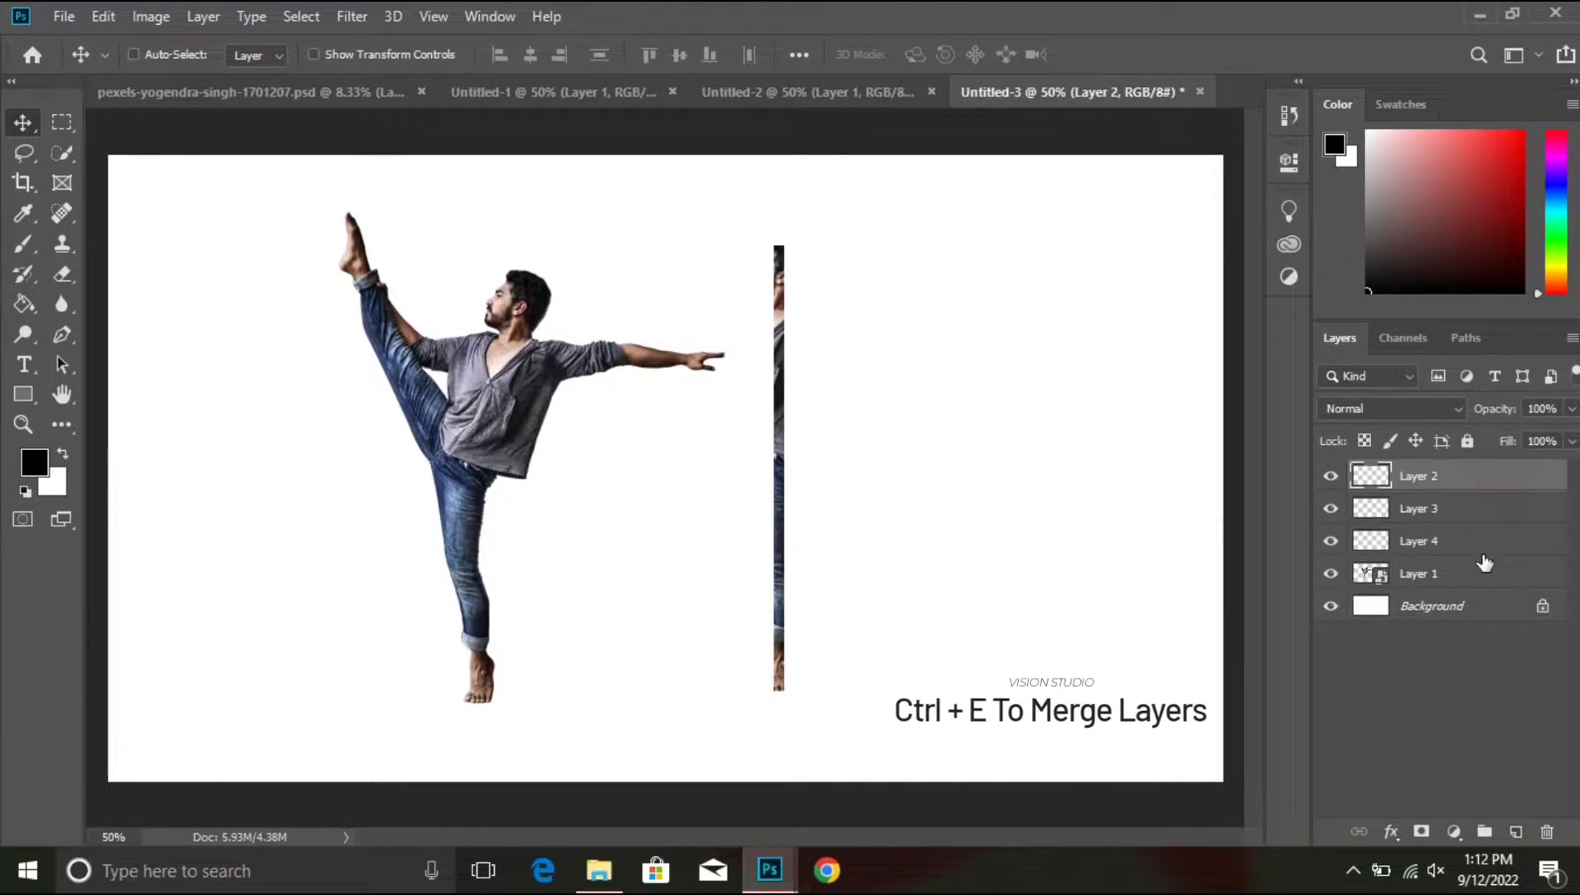
left_click(1481, 550, "shift")
key("ctrl+e")
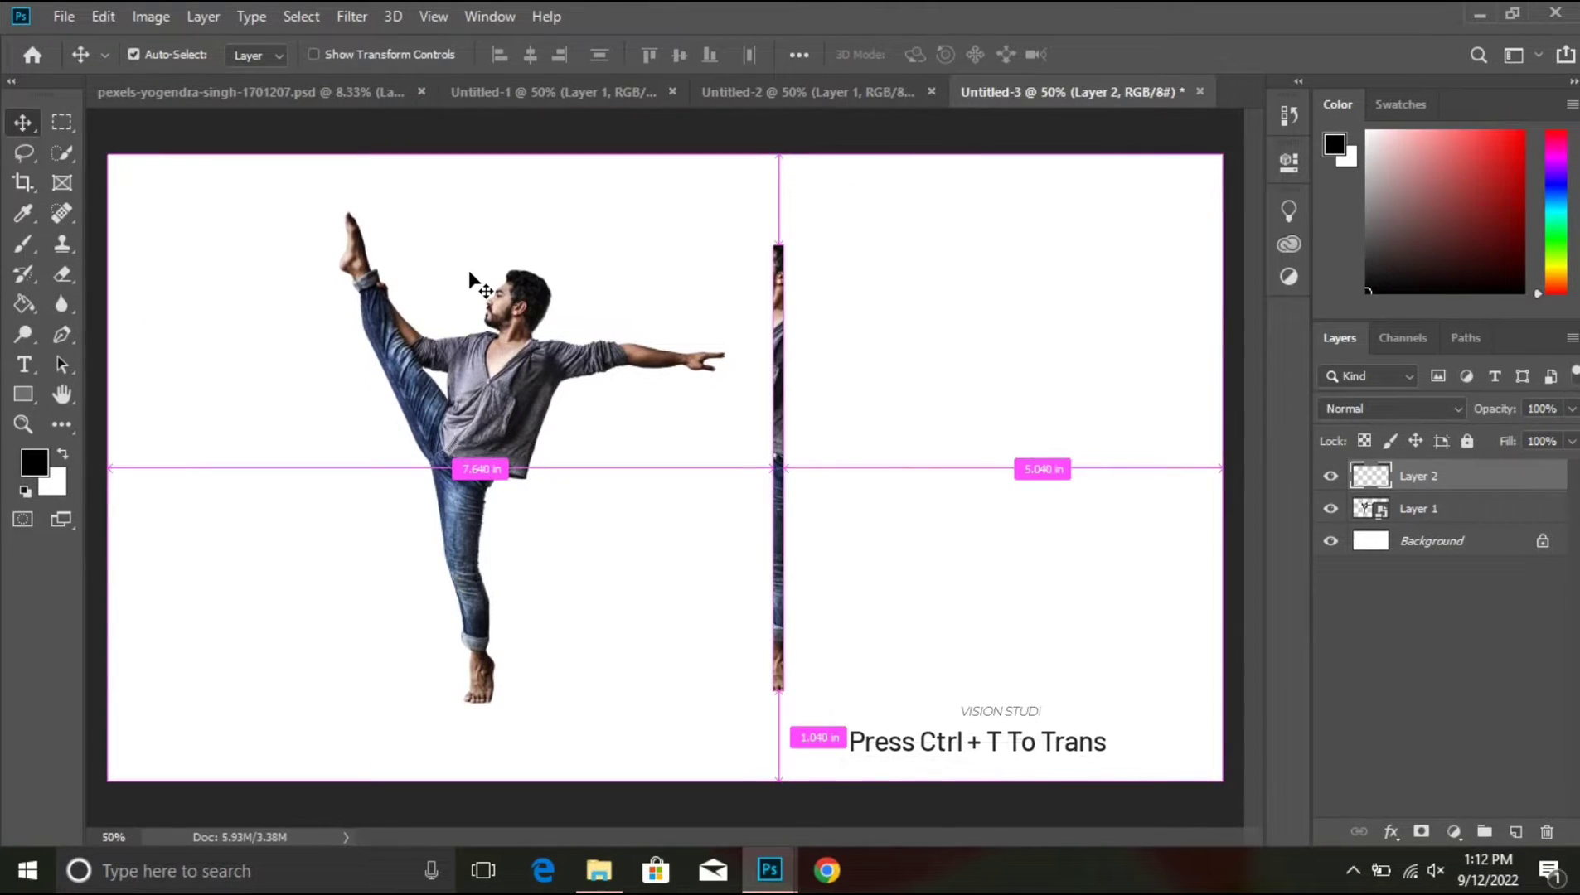
Step: Stretch the merged strip horizontally across the whole canvas, then shift it right so it starts just before the man's raised foot
key("ctrl+t")
left_click_drag(785, 449, 1499, 386)
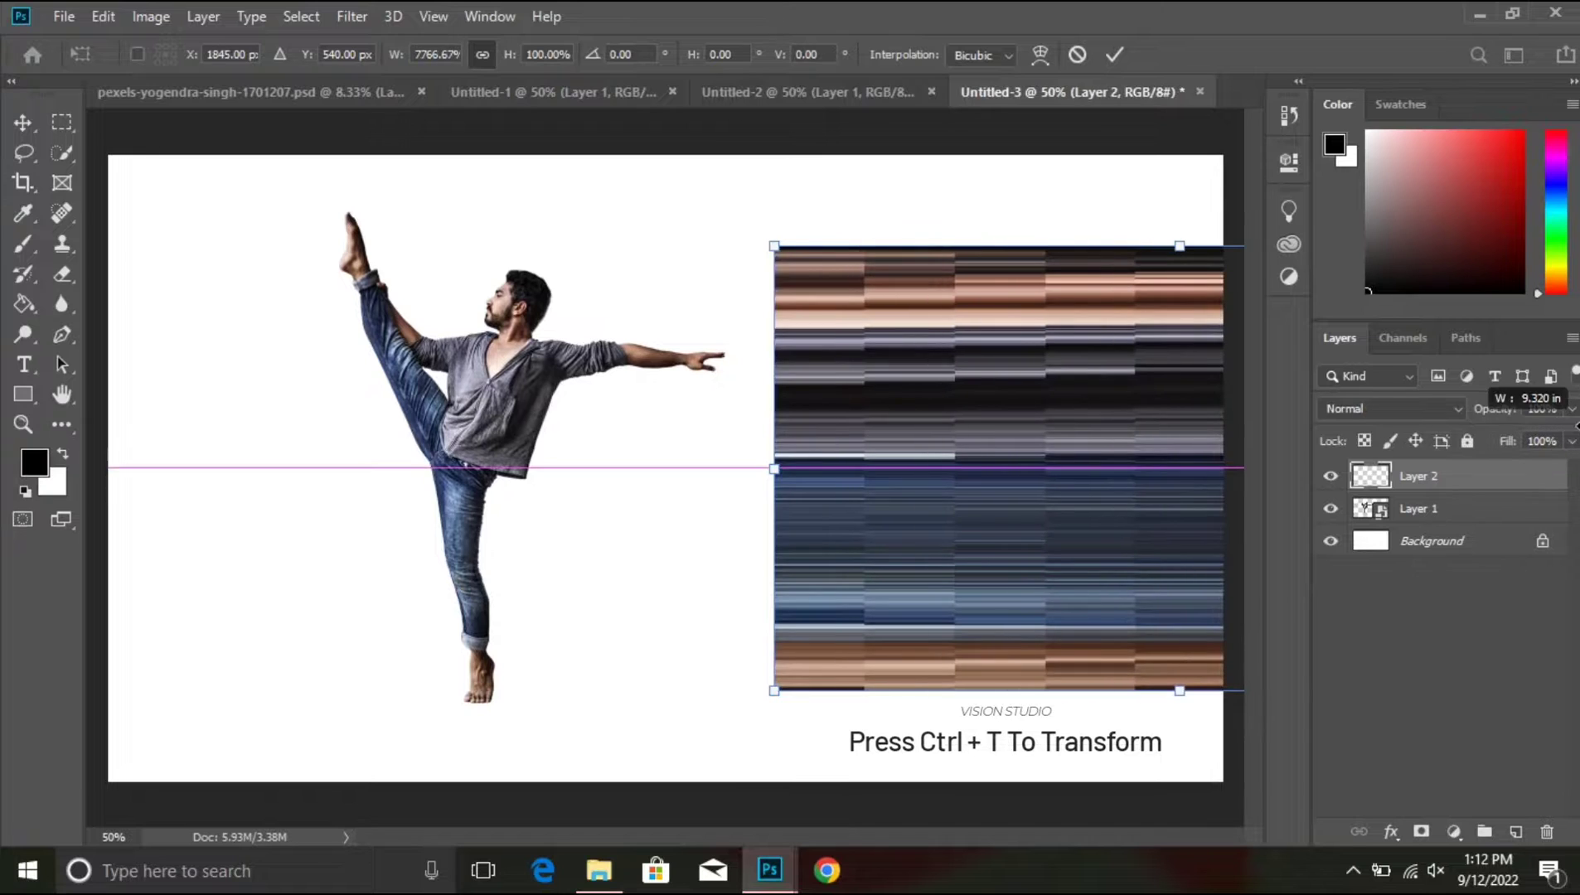
left_click_drag(766, 456, 5, 460)
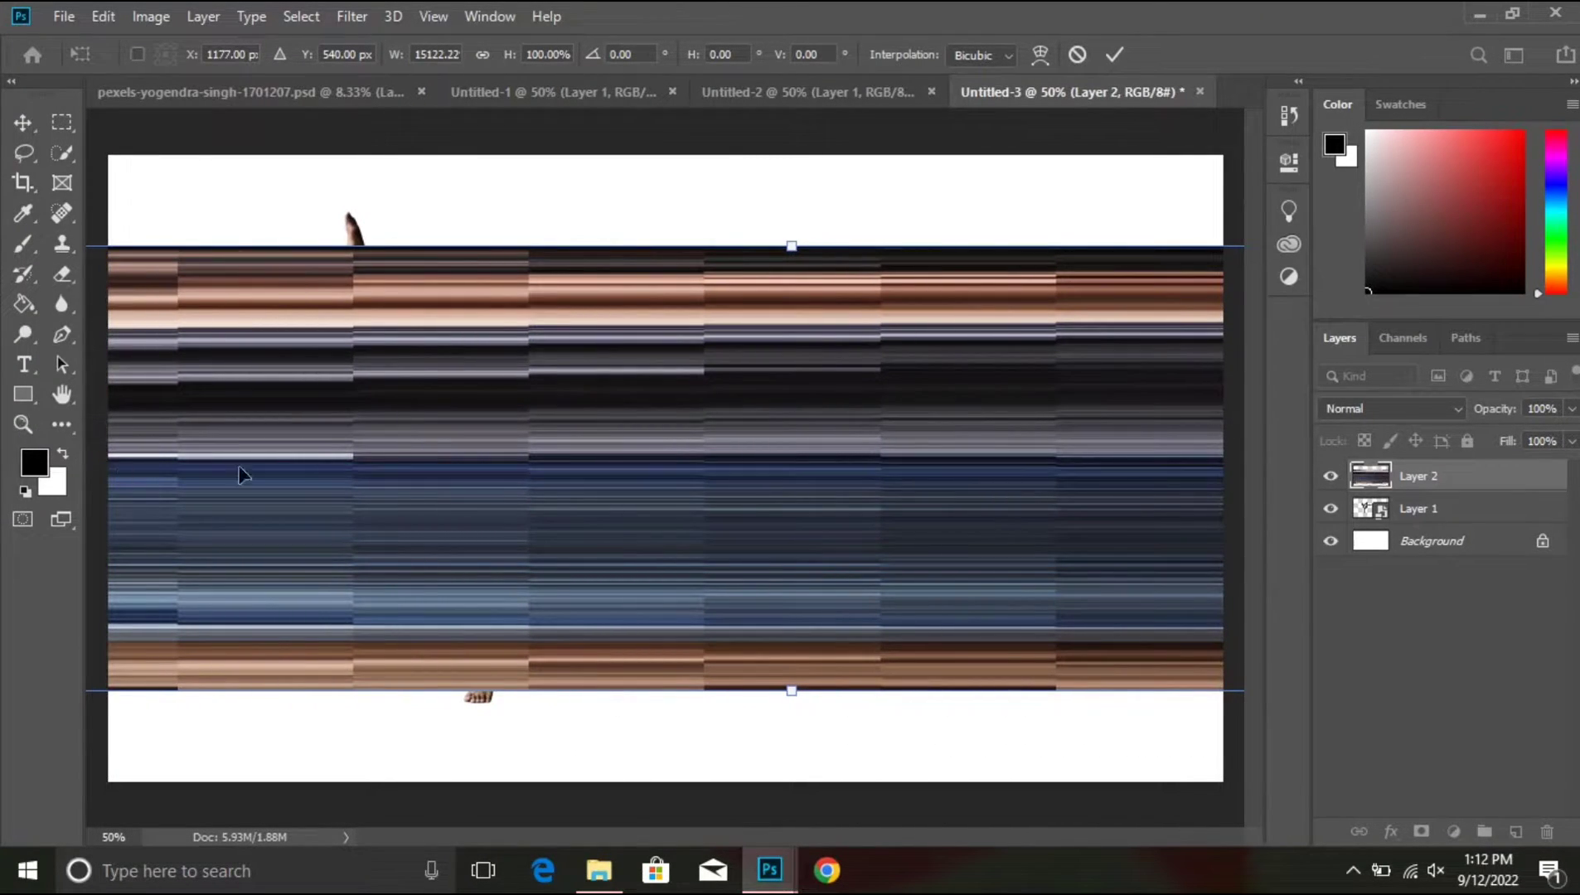
key("Return")
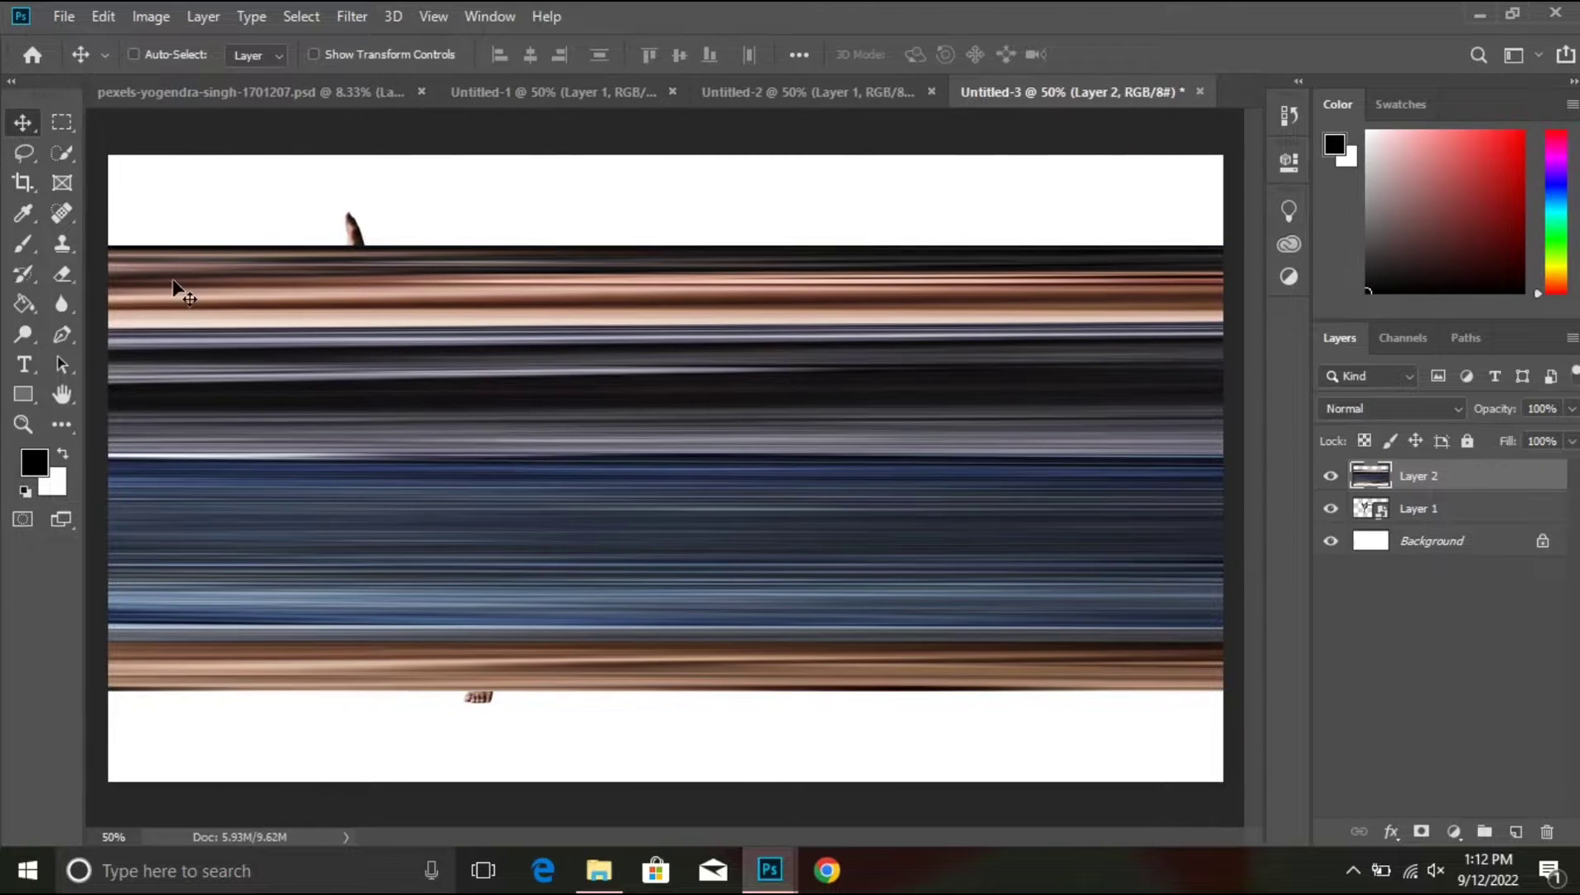
left_click_drag(496, 476, 695, 476)
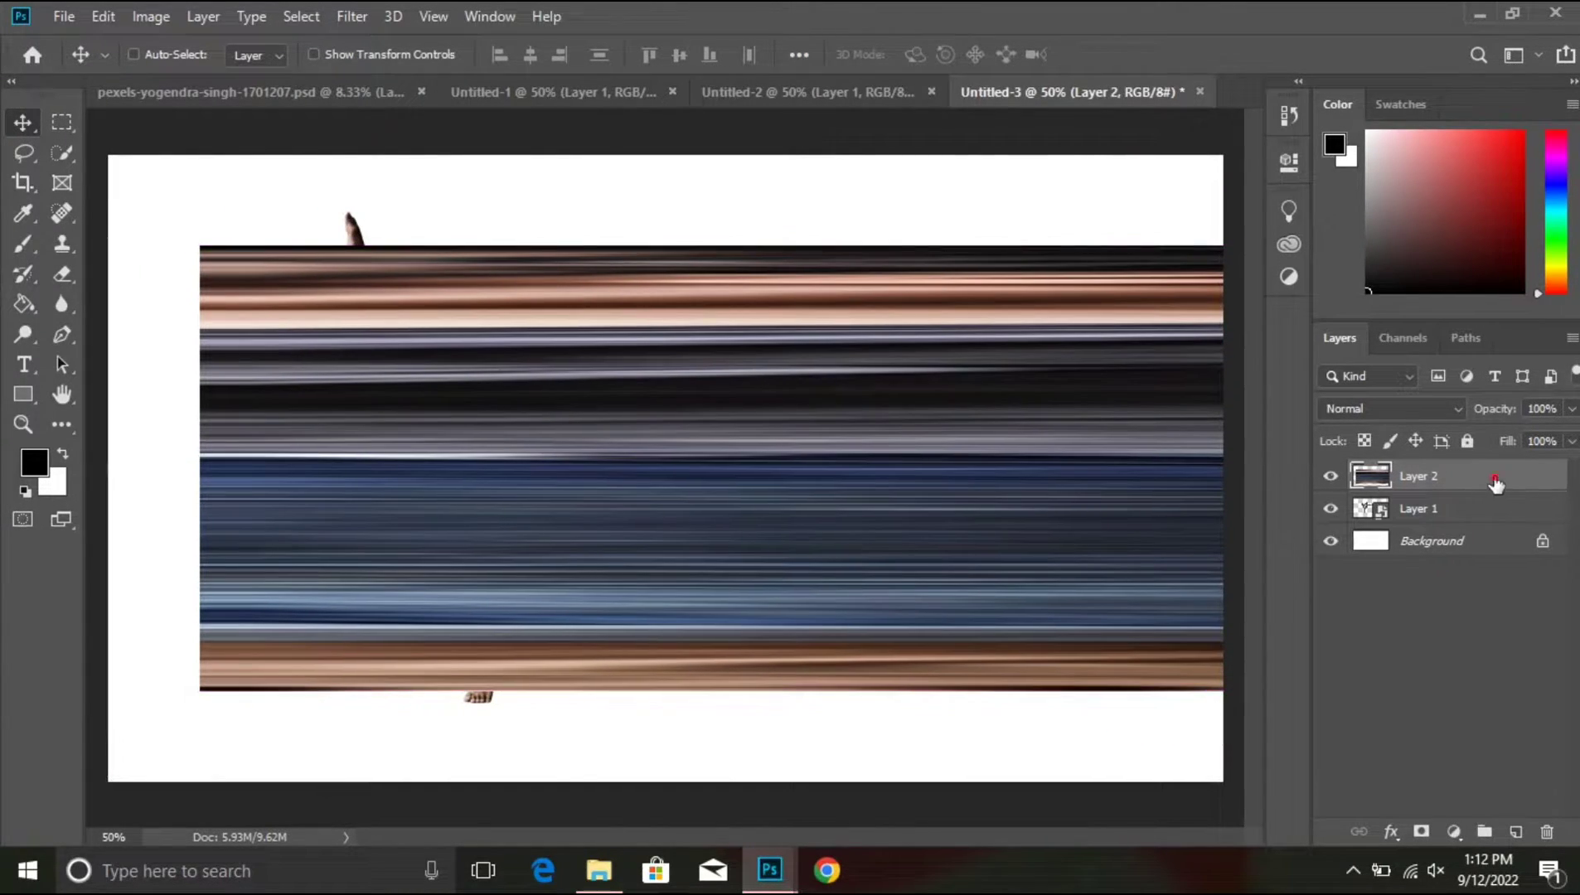
Step: Place the streak layer behind the man and fit it from head to foot by lowering it and reducing its height to 97.14%
left_click_drag(1497, 484, 1488, 521)
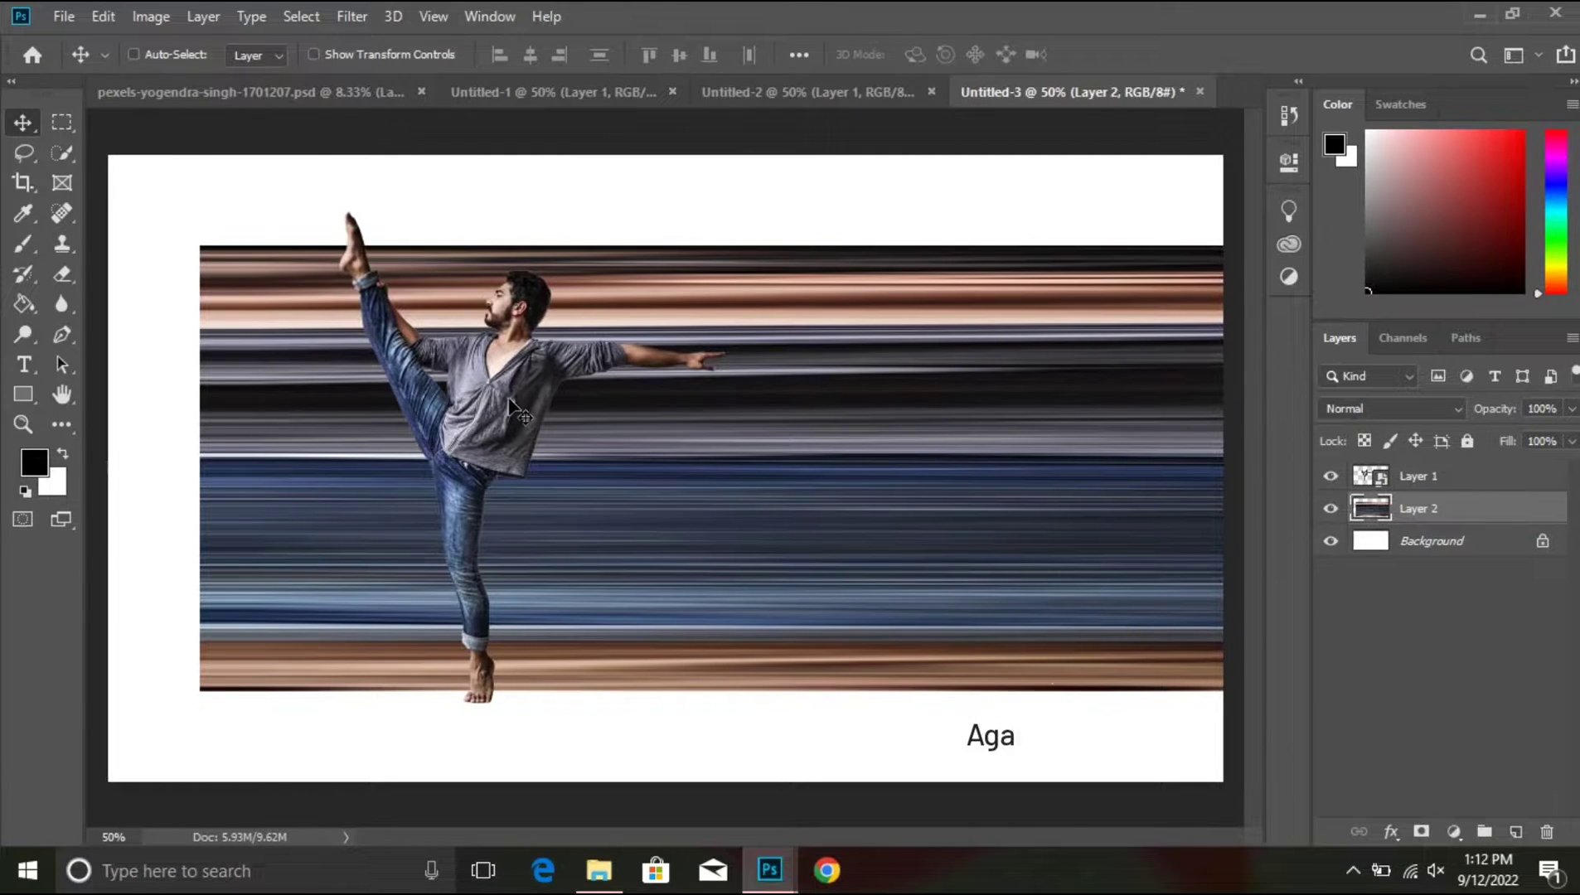
key("ctrl+t")
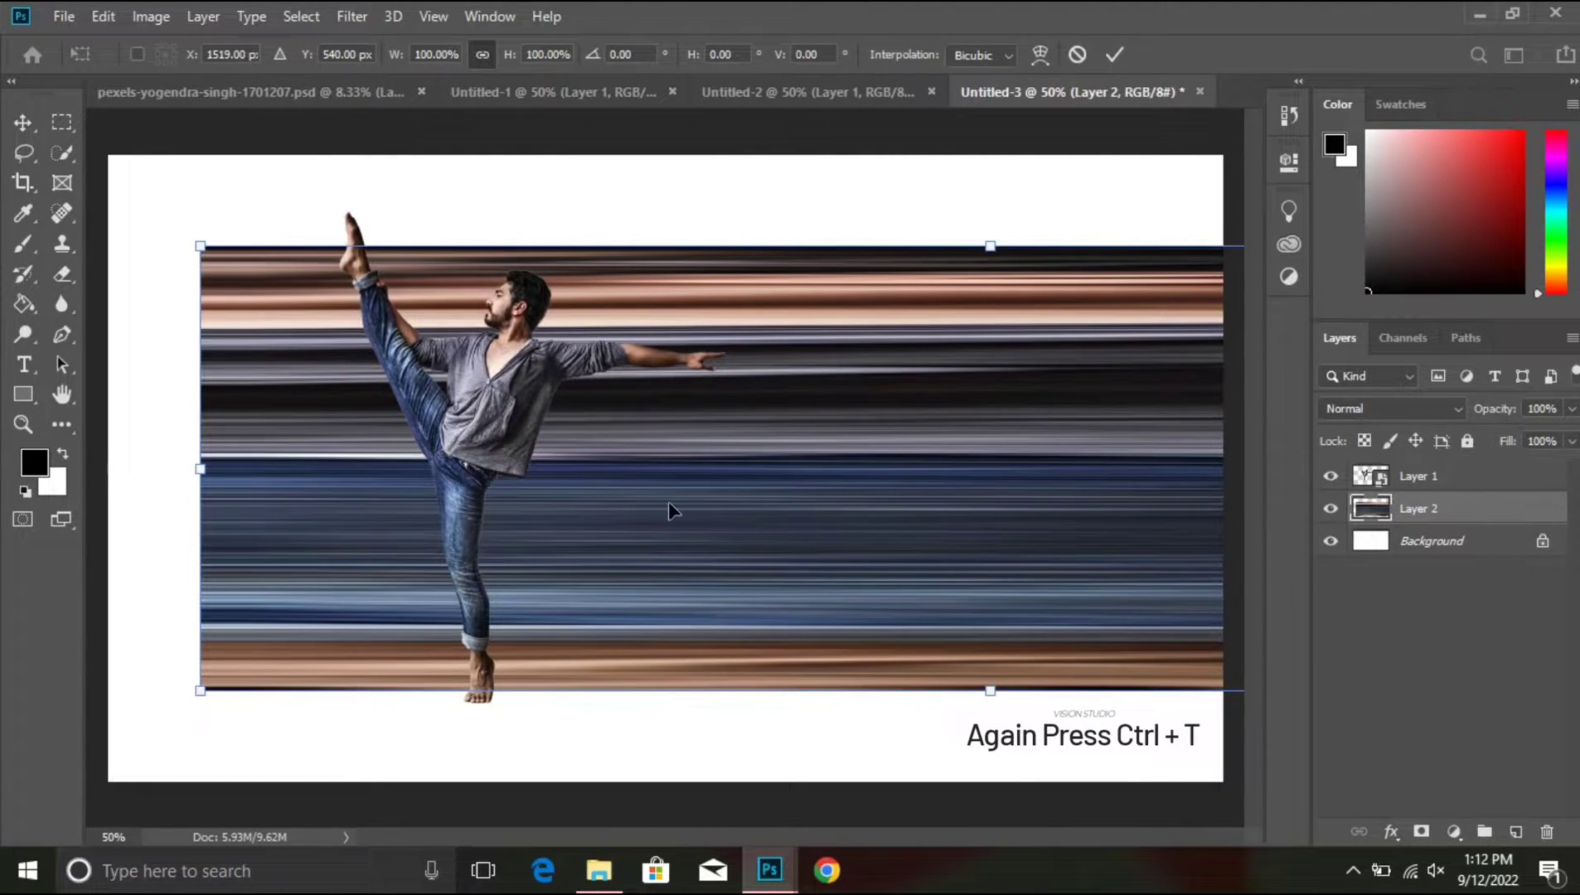
left_click_drag(669, 503, 674, 530)
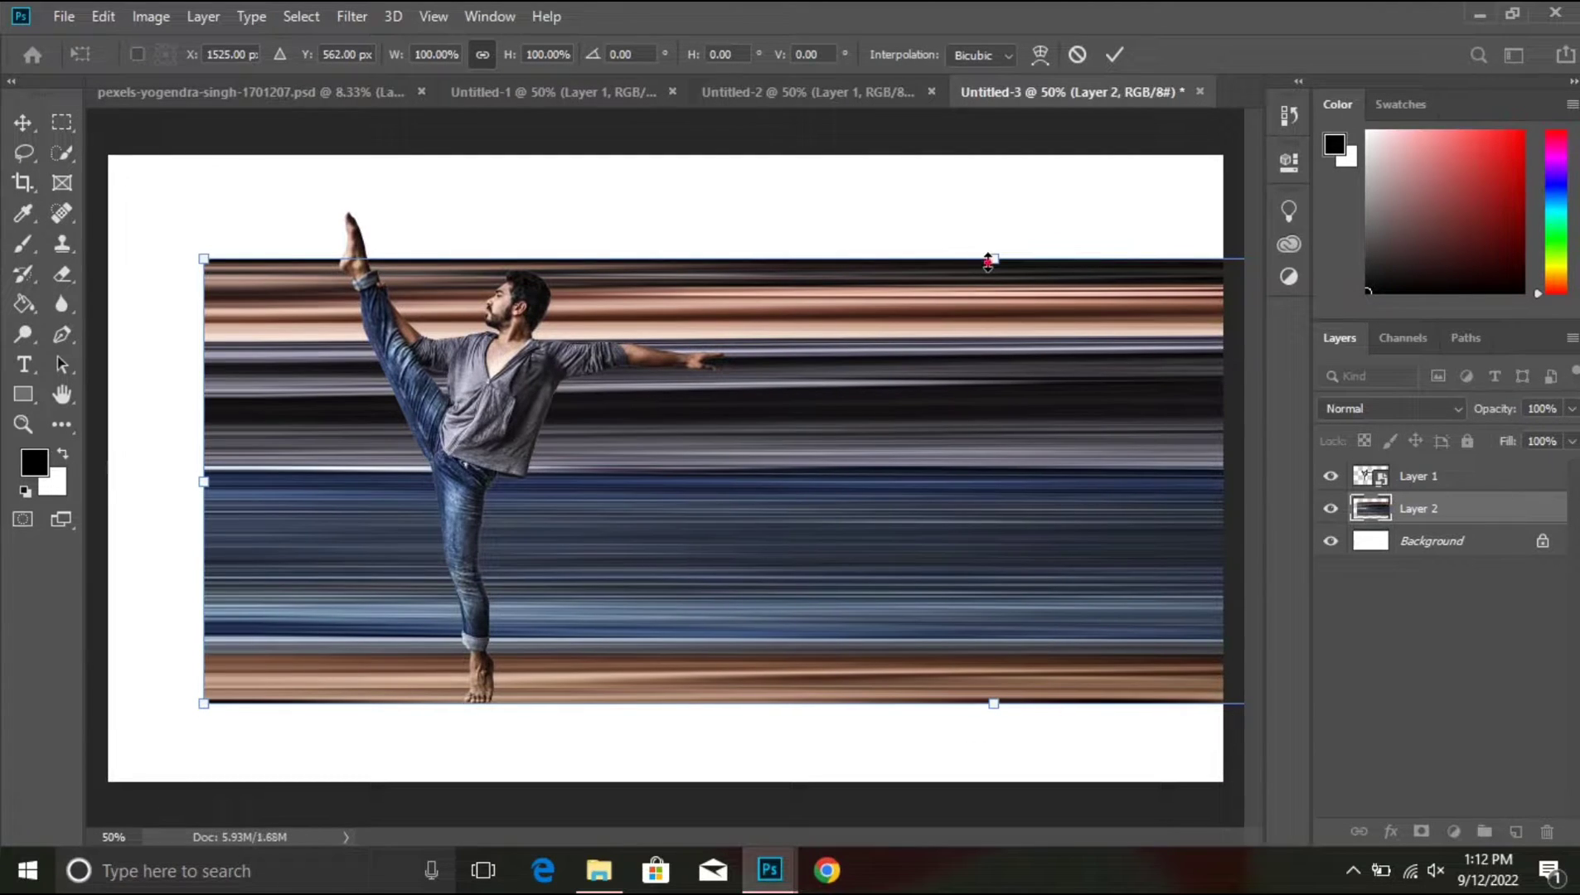
left_click_drag(988, 260, 988, 271)
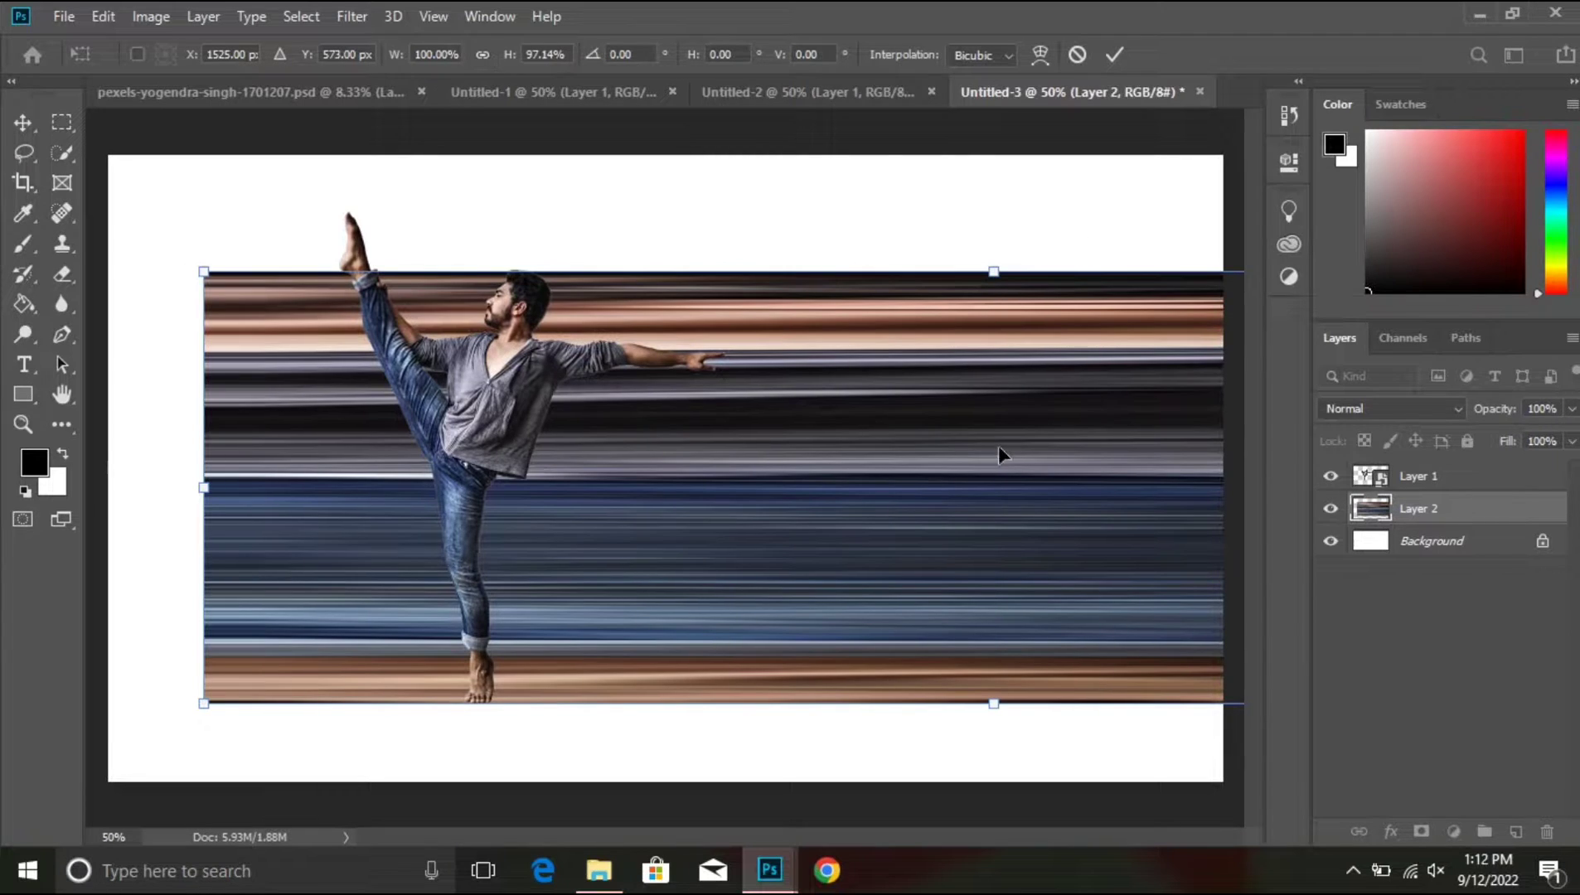
key("Return")
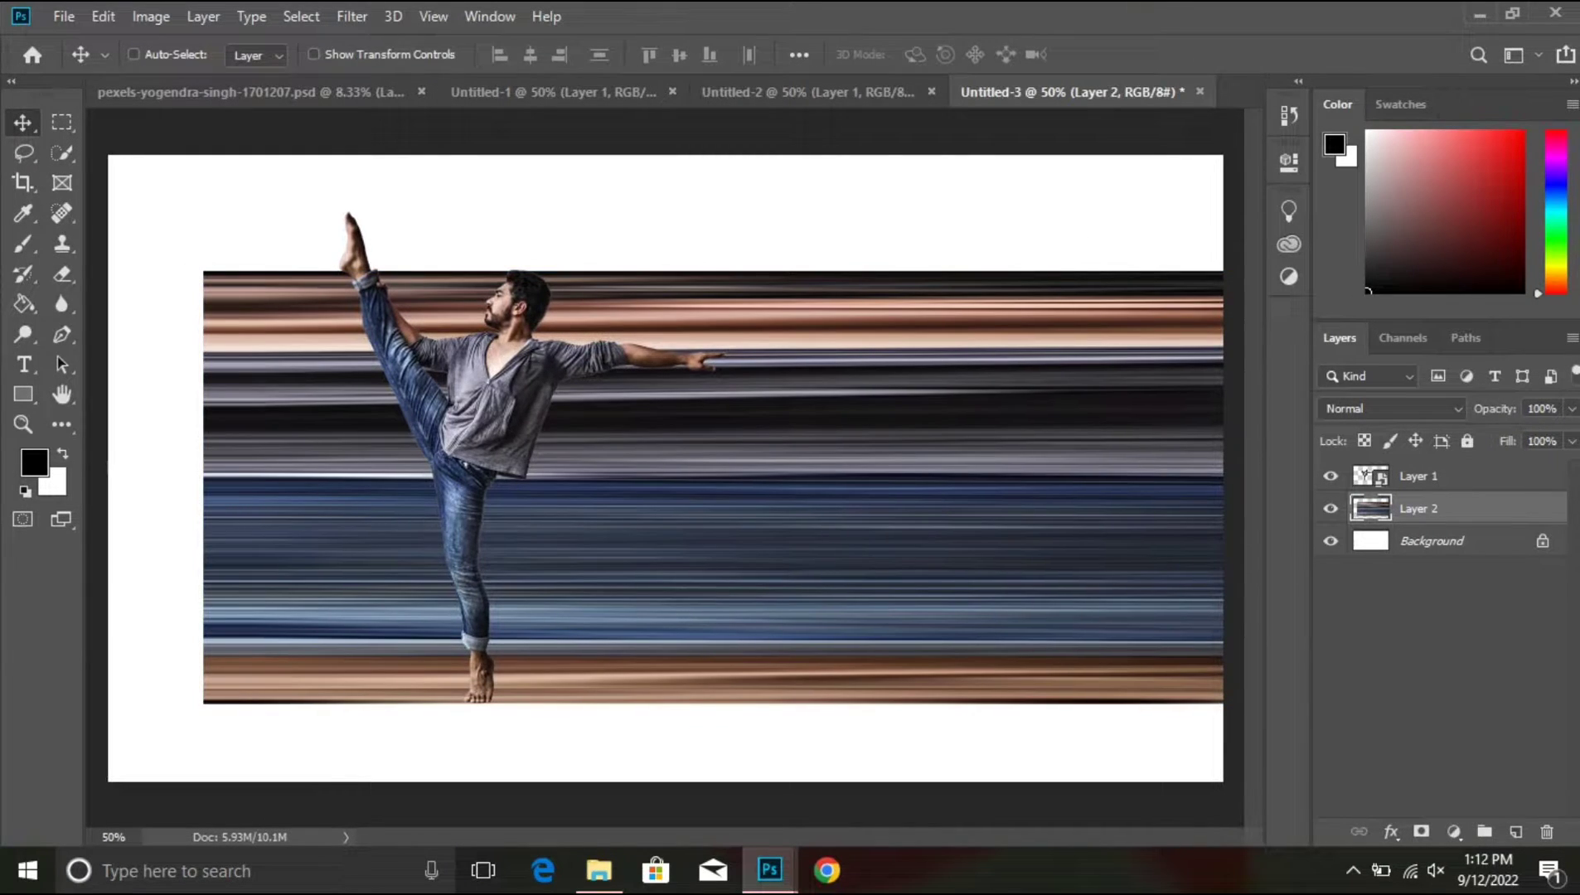
Step: Add a layer mask to Layer 2 and brush black over the streaks in front of the man to hide them
left_click(1421, 832)
left_click(24, 243)
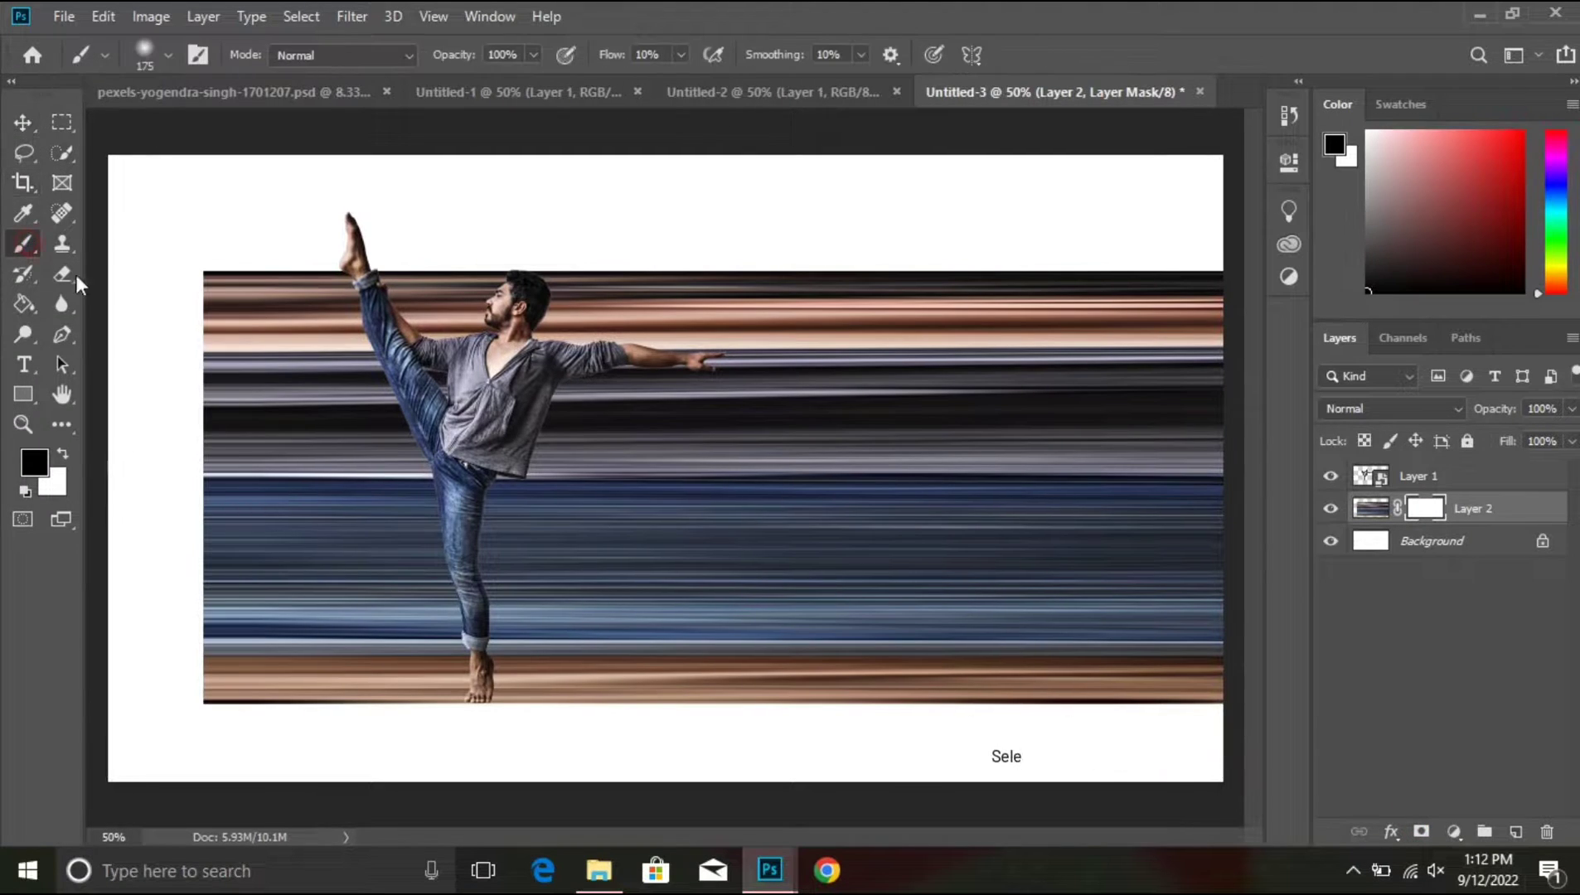
left_click(481, 275)
mouse_move(469, 308)
left_mouse_down()
mouse_move(405, 526)
mouse_move(424, 653)
mouse_move(412, 719)
mouse_move(288, 602)
mouse_move(282, 219)
mouse_move(315, 194)
mouse_move(219, 335)
mouse_move(202, 739)
left_mouse_up()
Step: Paint white on Layer 2's mask around the back of the man's head to restore the streaks there, then return to black
key("x")
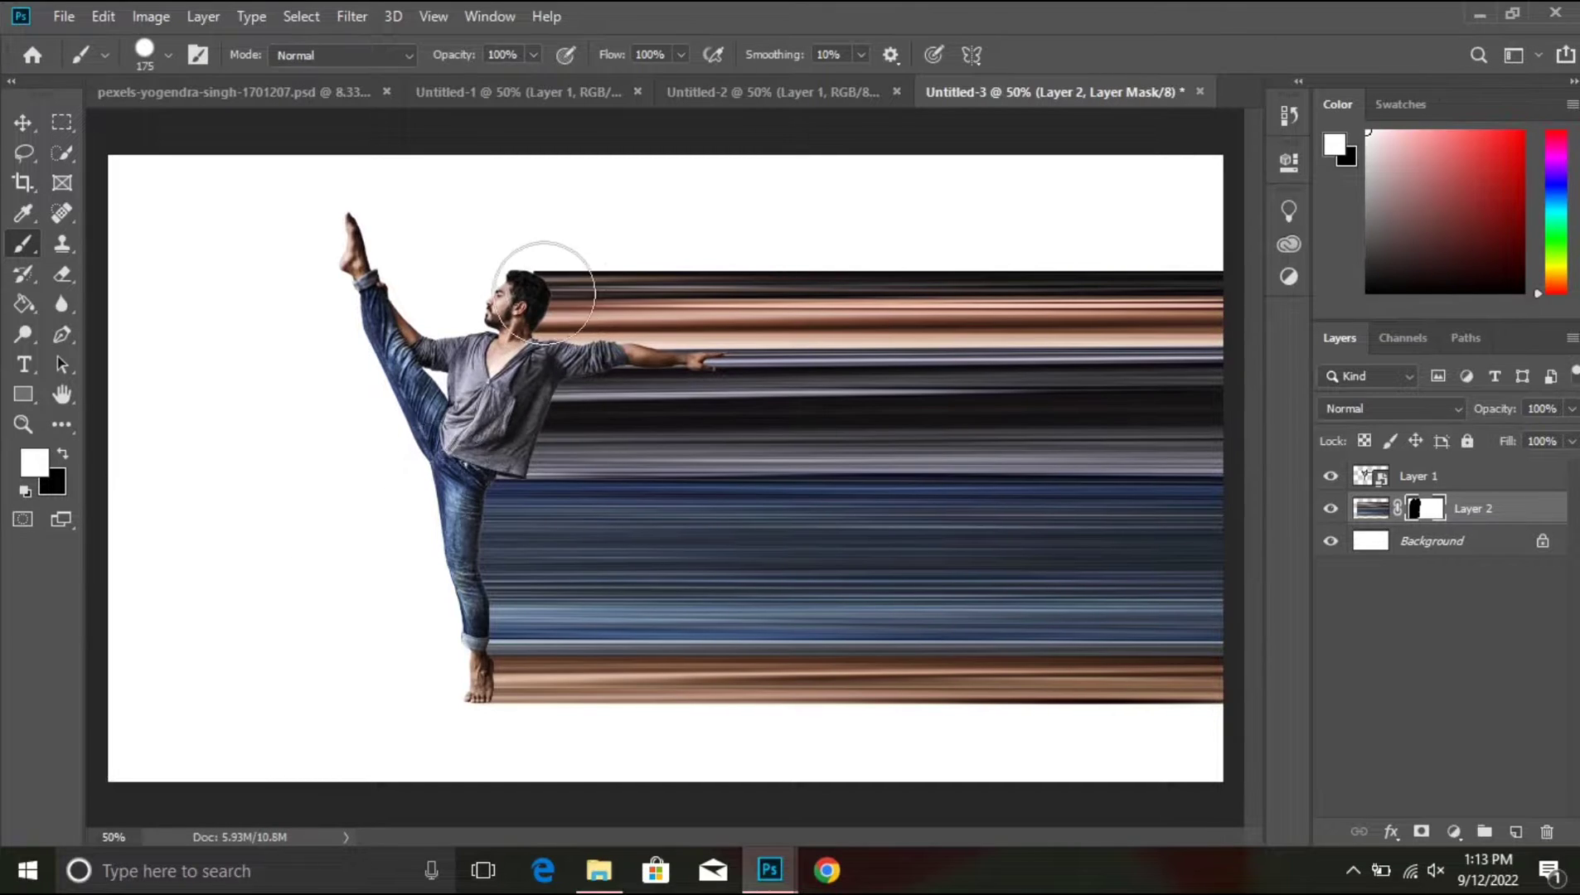
left_click_drag(544, 292, 540, 320)
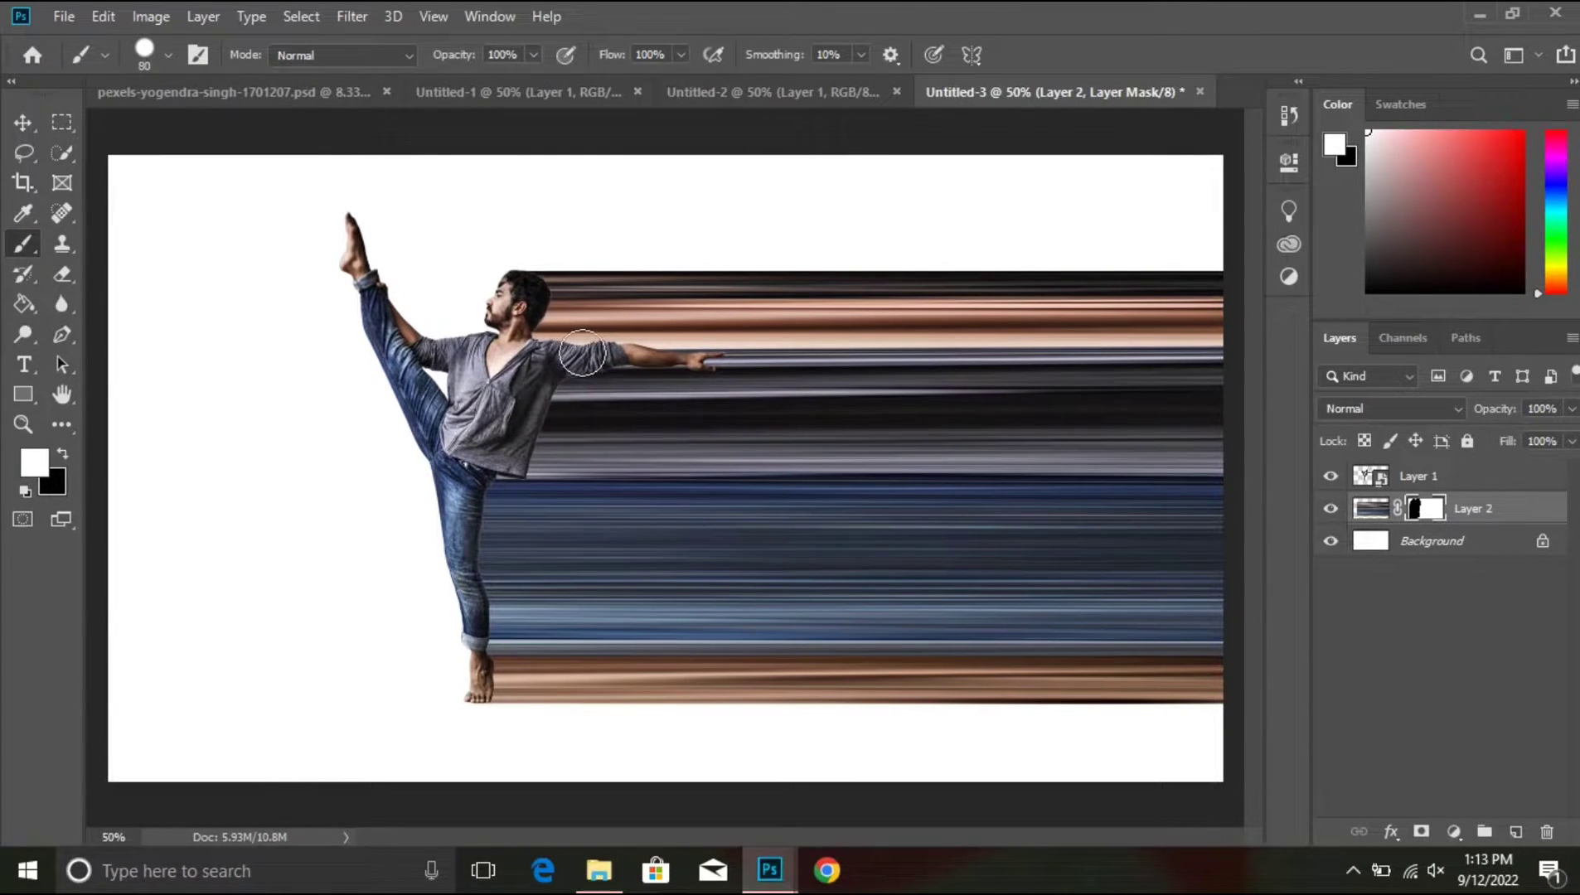
key("x")
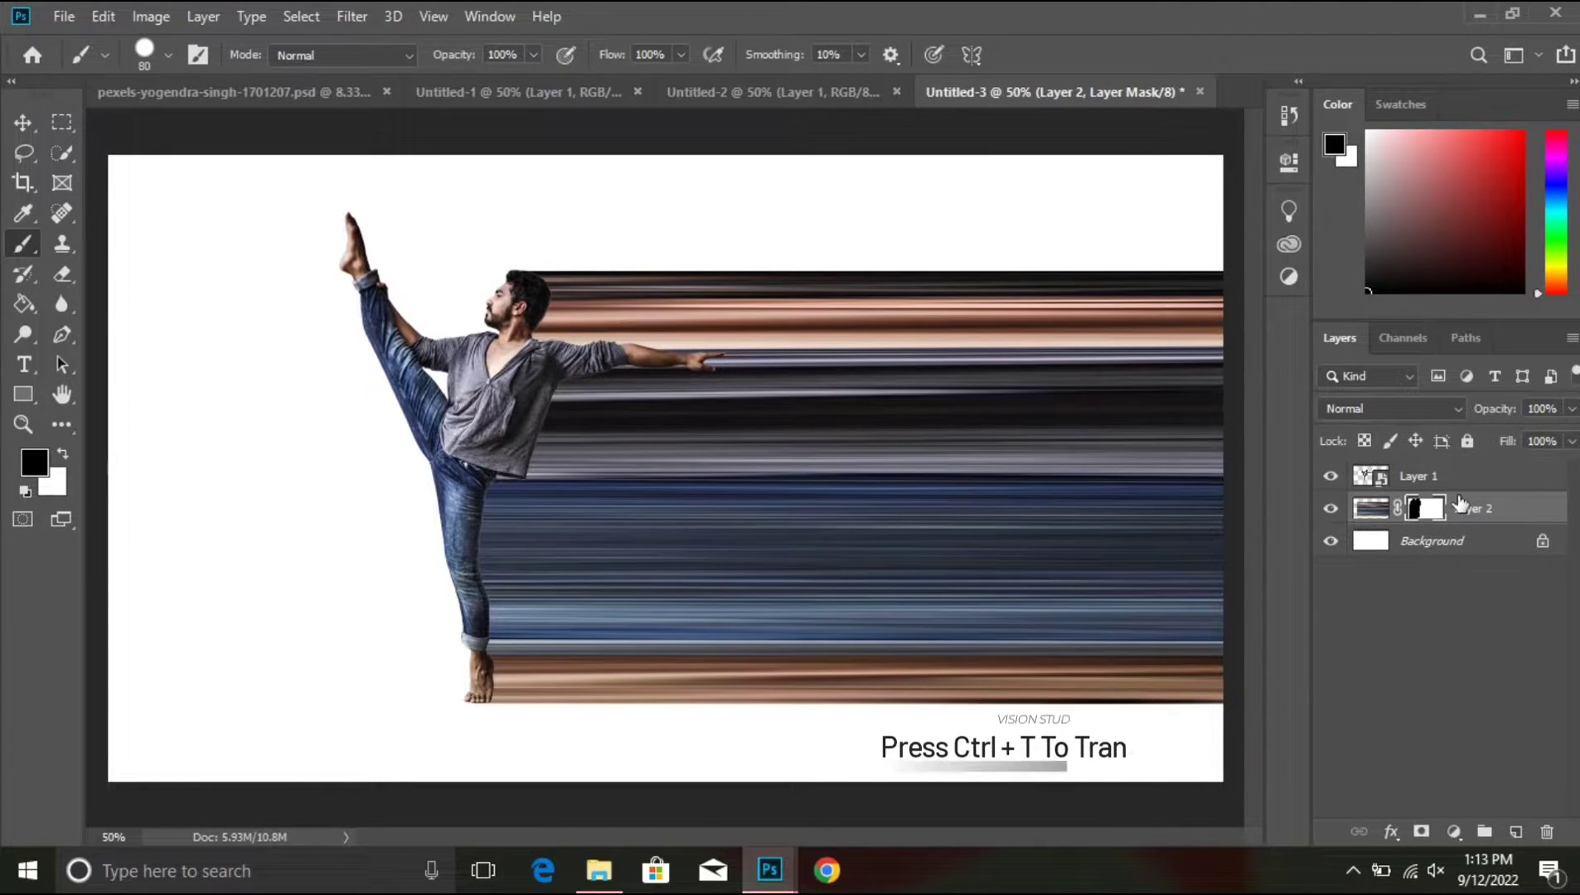
Step: Warp the Layer 2 streaks into a twist by pulling the lower-right corner up beyond the canvas top and the upper-right corner down
left_click(1540, 516)
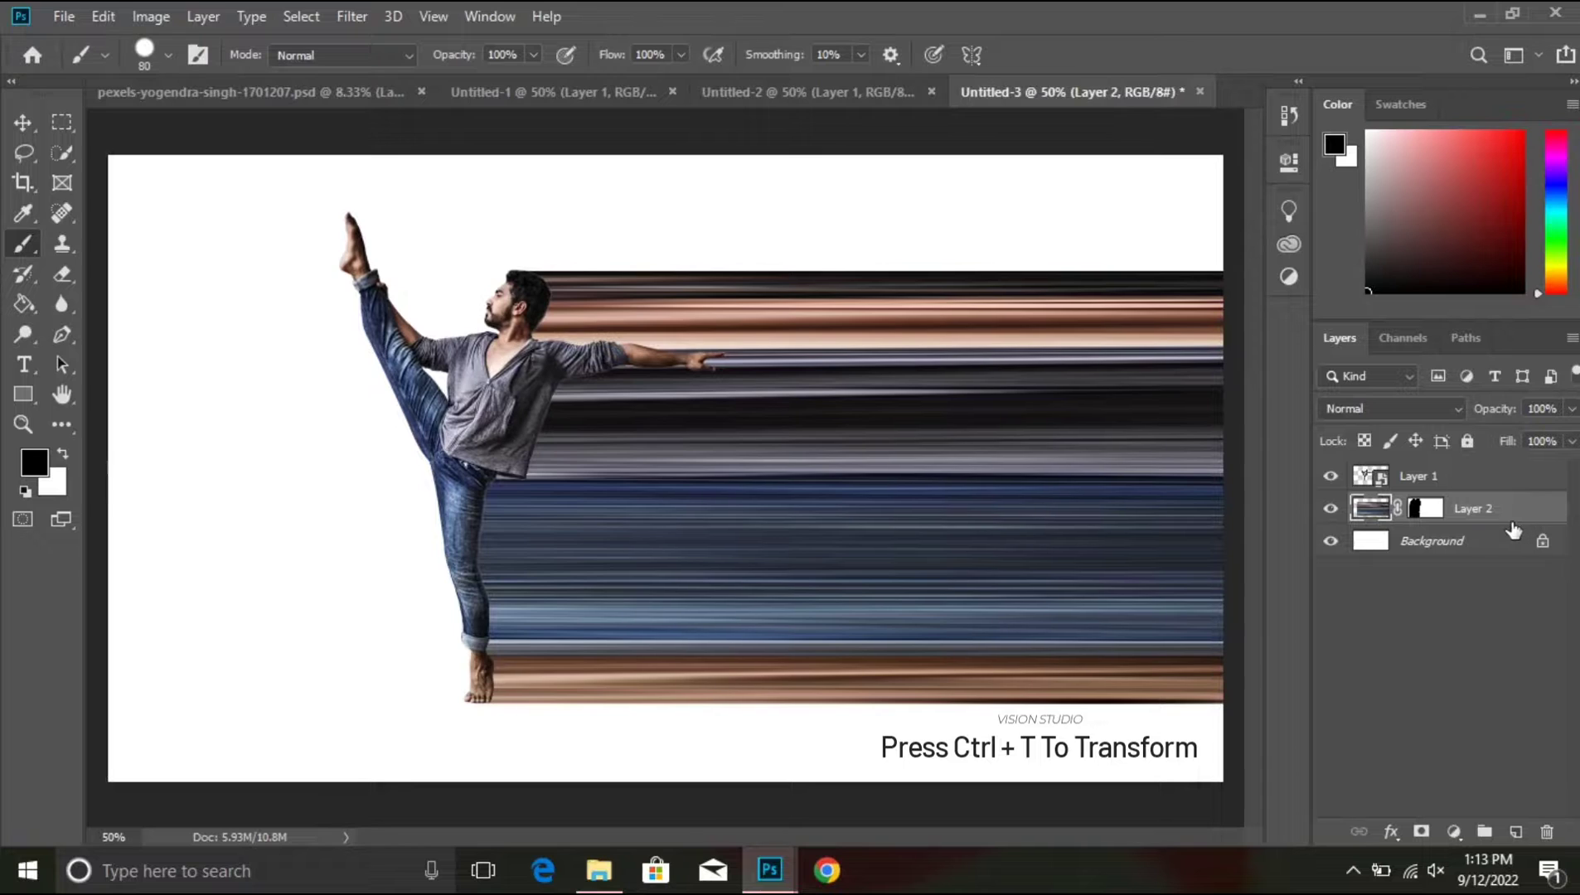
key("ctrl+t")
right_click(750, 401)
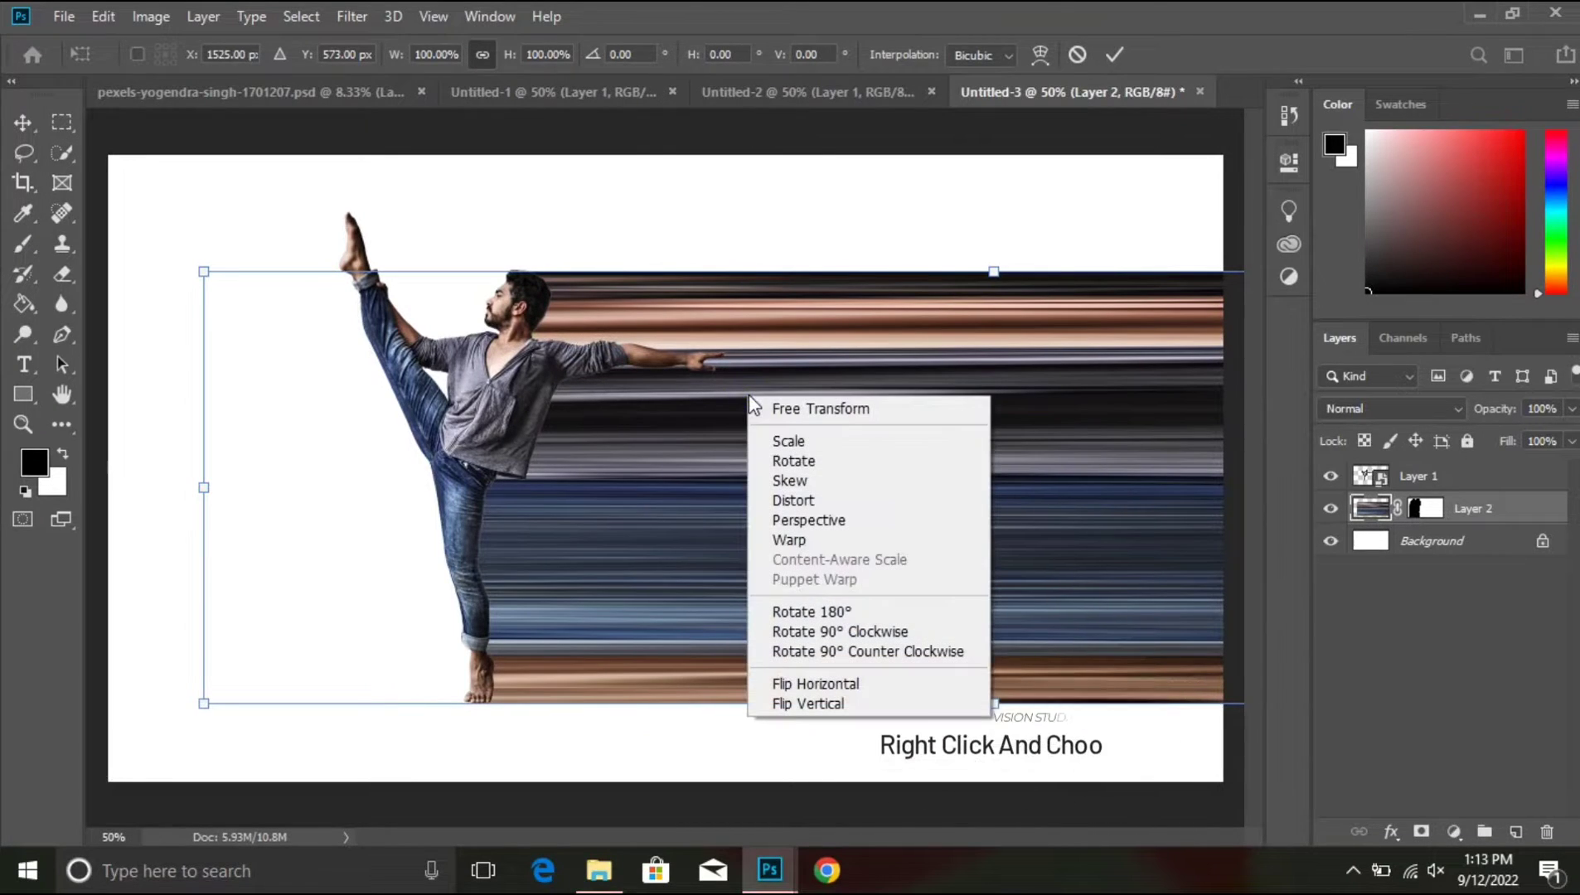
left_click(796, 539)
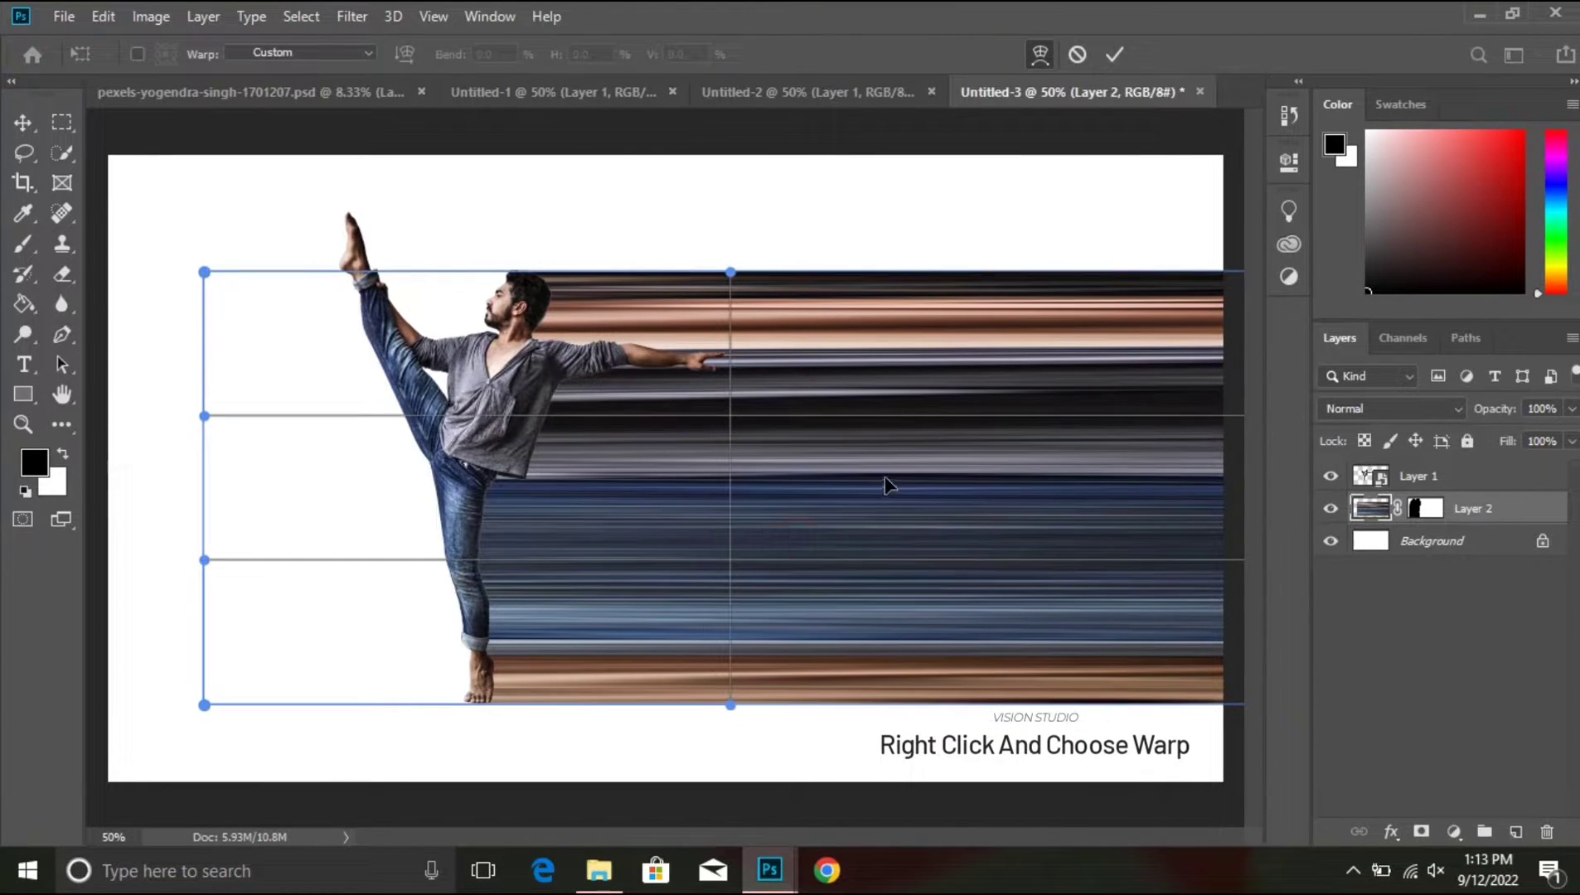
key("ctrl+minus")
key("ctrl+minus")
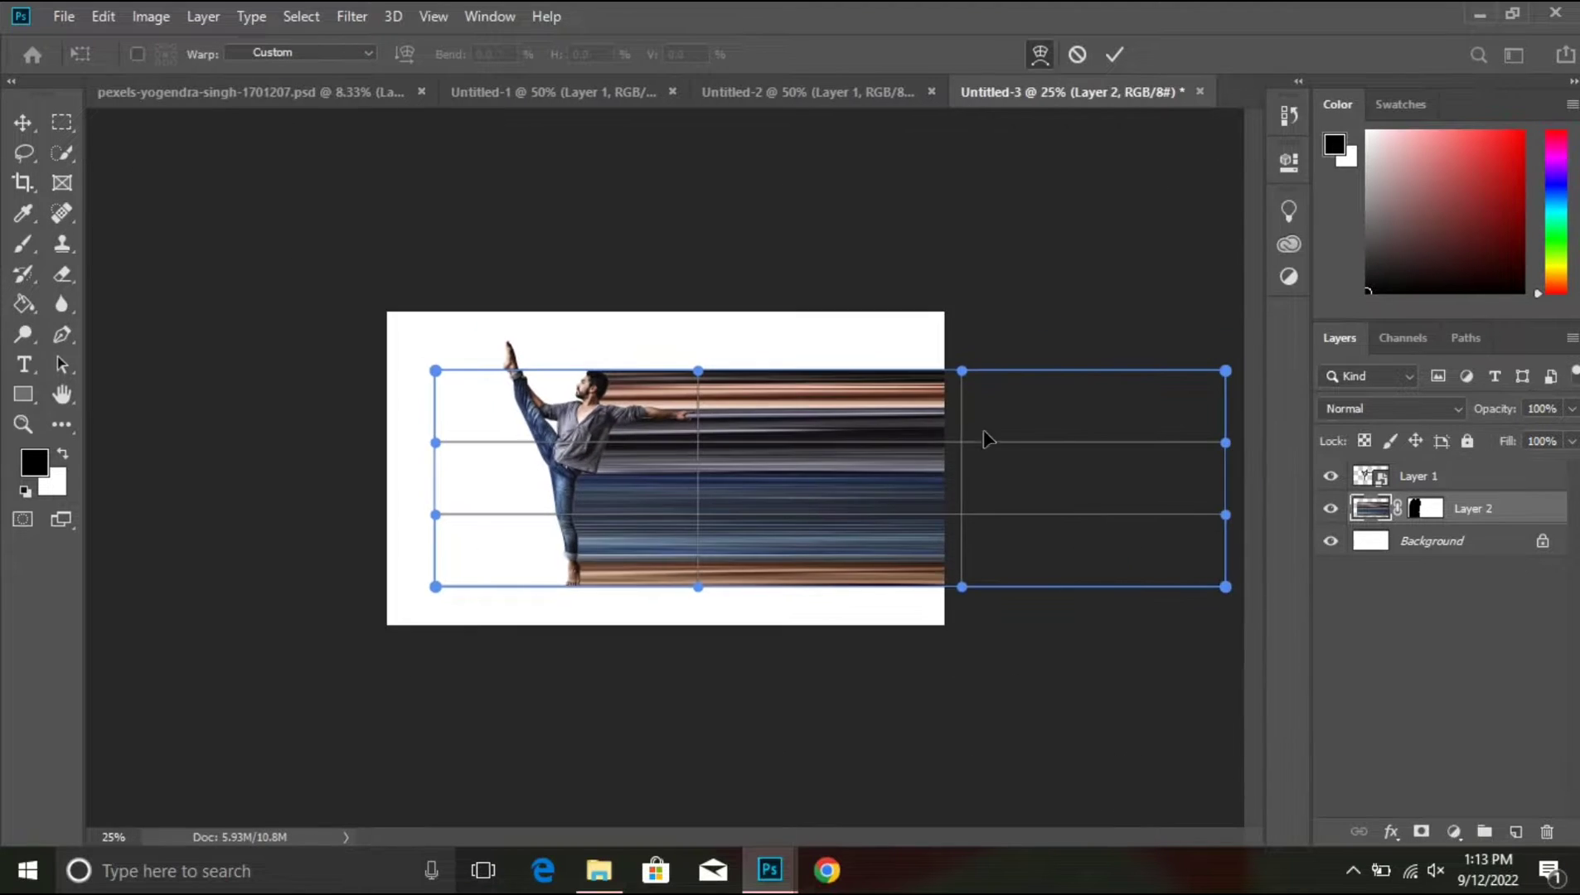
left_click_drag(1230, 588, 779, 83)
left_click_drag(1232, 378, 1227, 615)
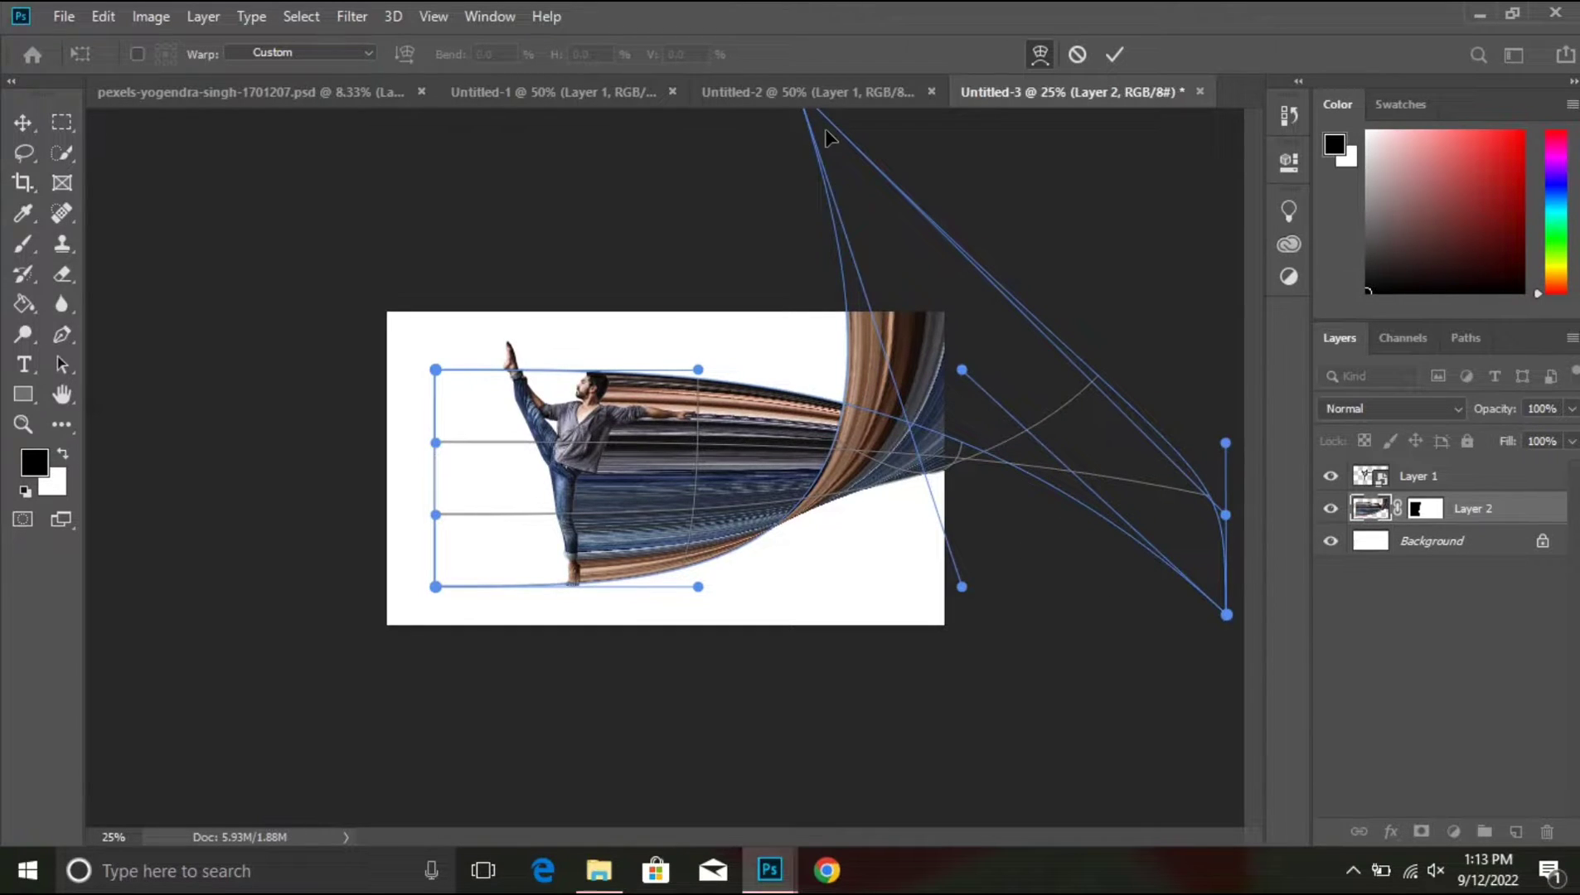
Step: Refine the twist by moving both free corners left and the right edge's upper handle inward, and apply the warp
key("ctrl+minus")
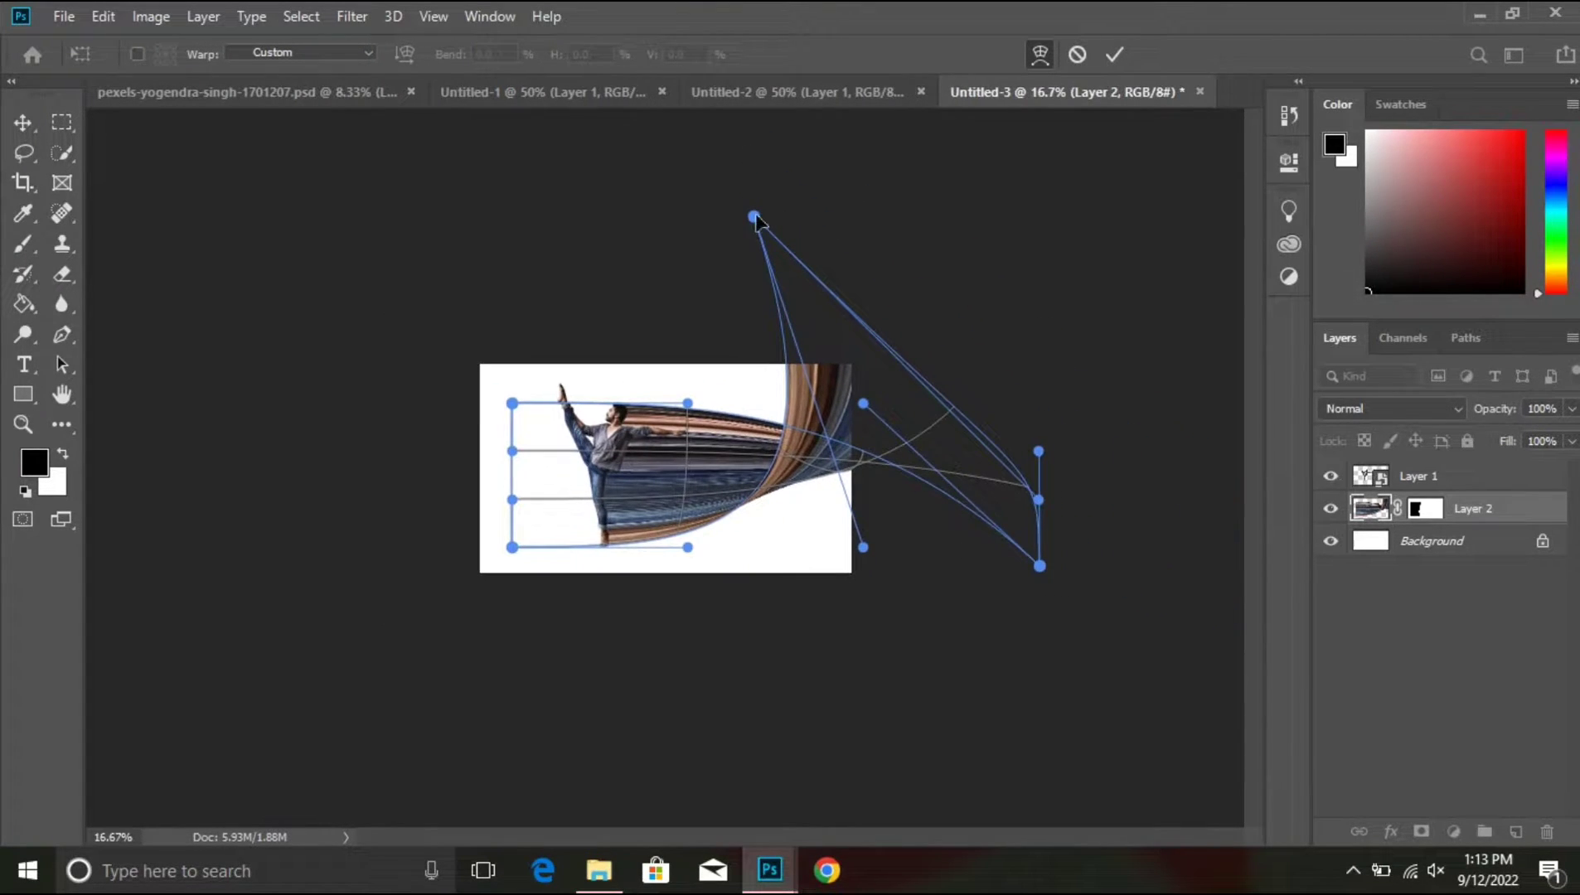
left_click_drag(754, 218, 686, 209)
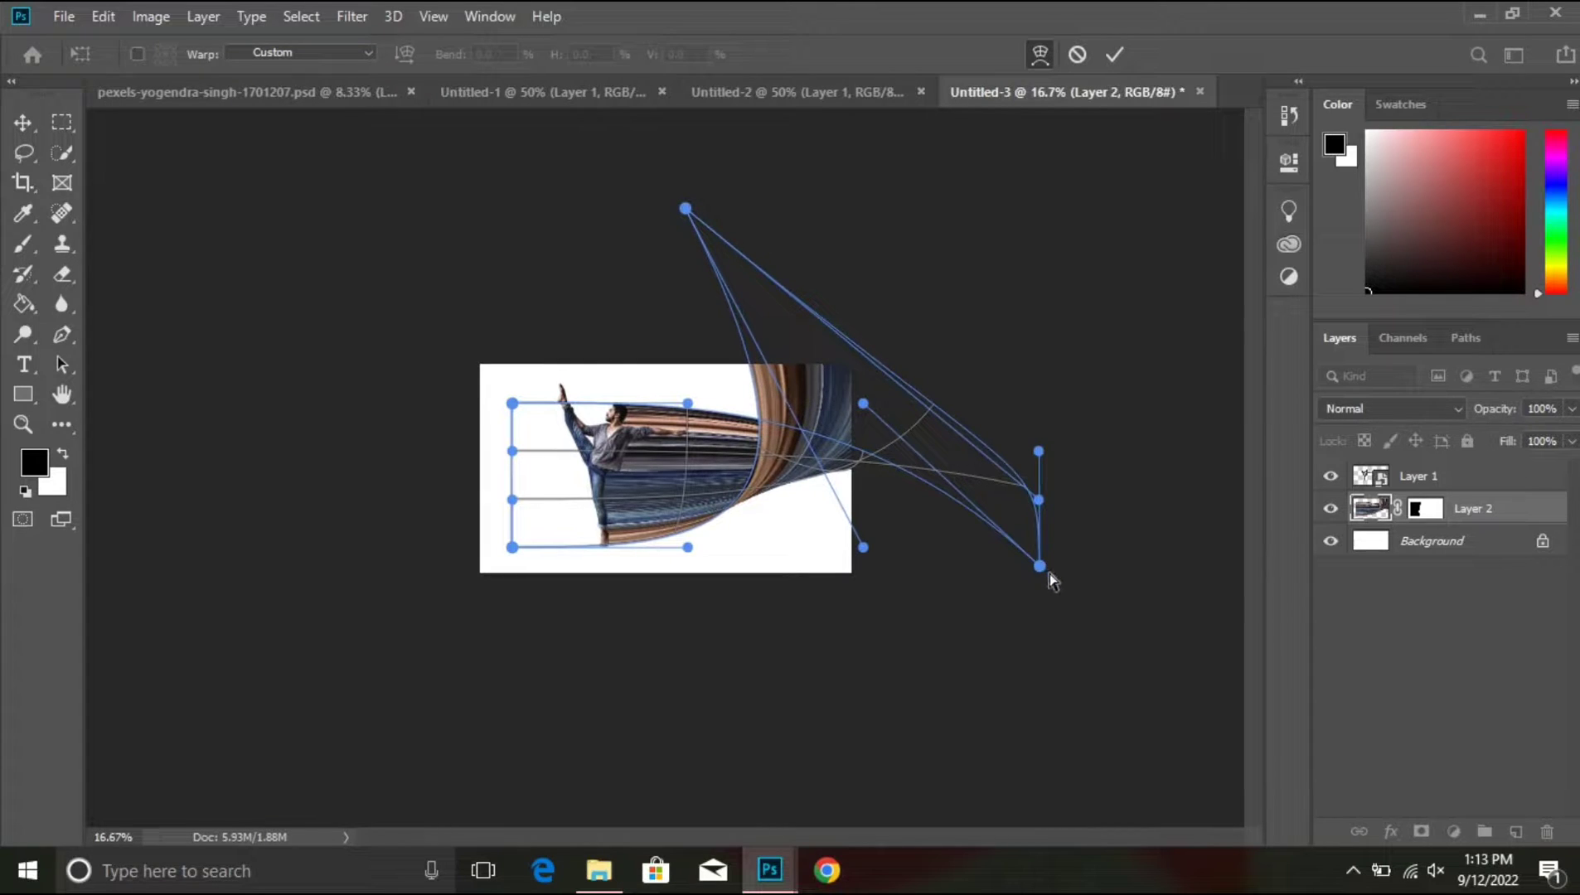
left_click_drag(1041, 567, 1003, 572)
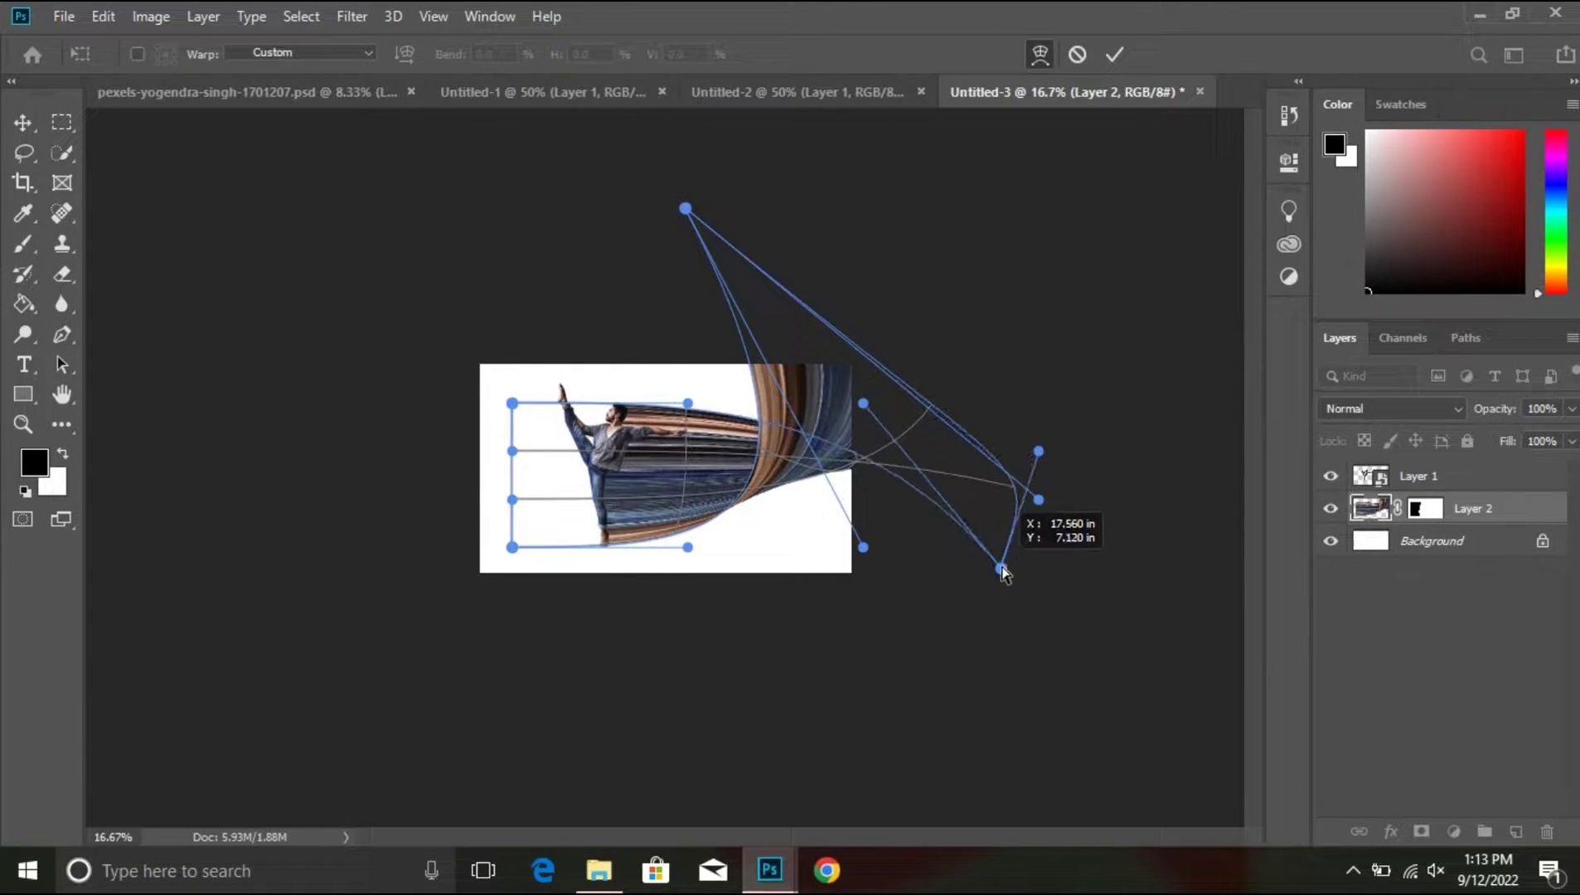
left_click_drag(1039, 451, 843, 412)
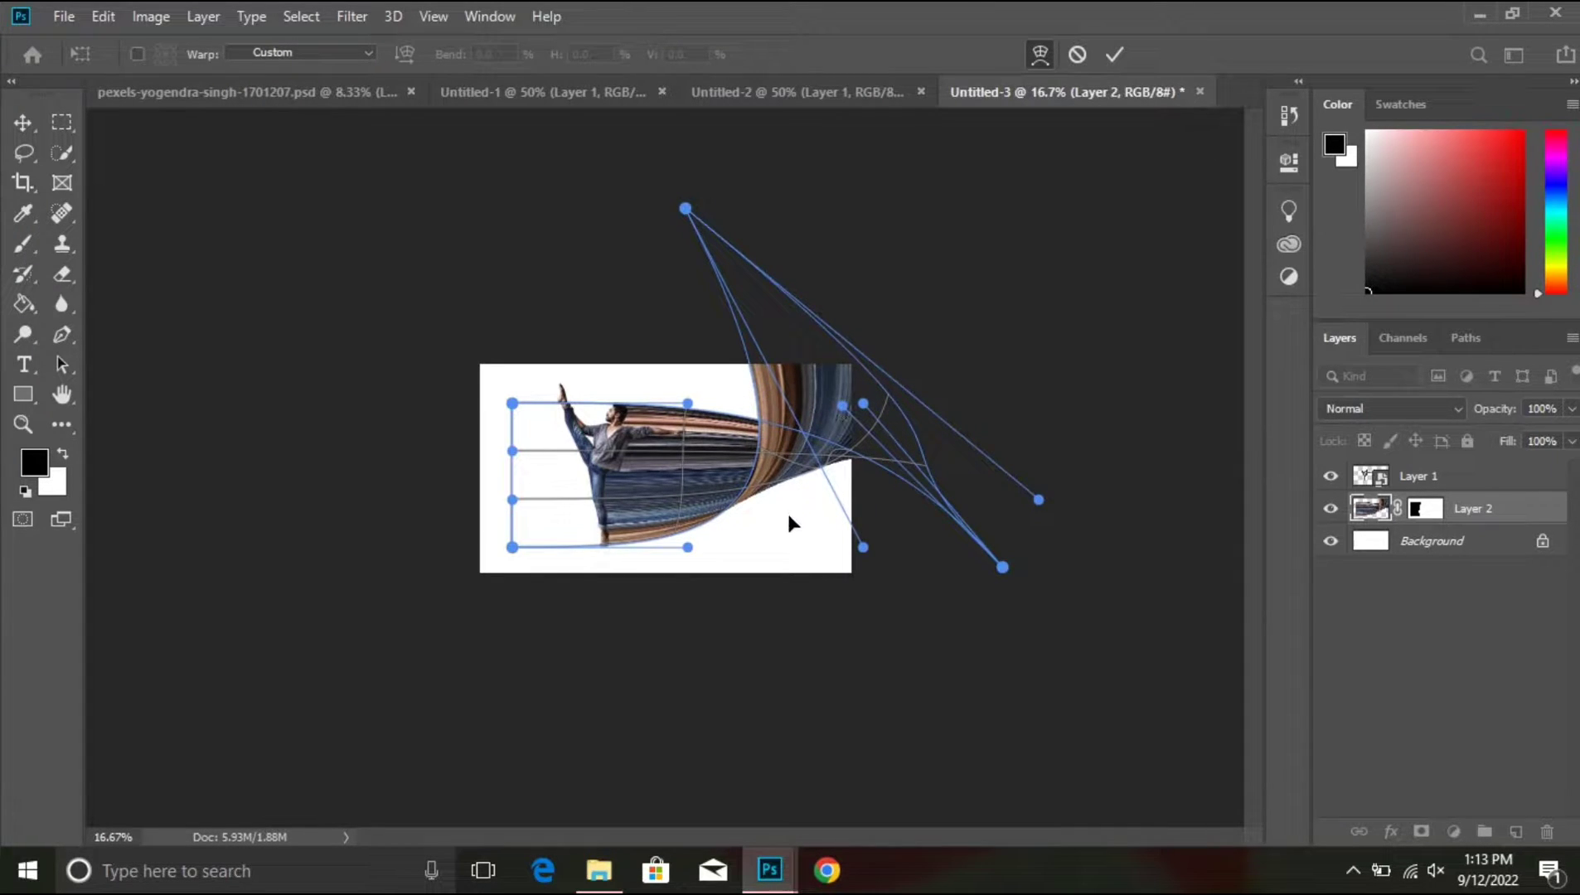
key("Return")
key("b")
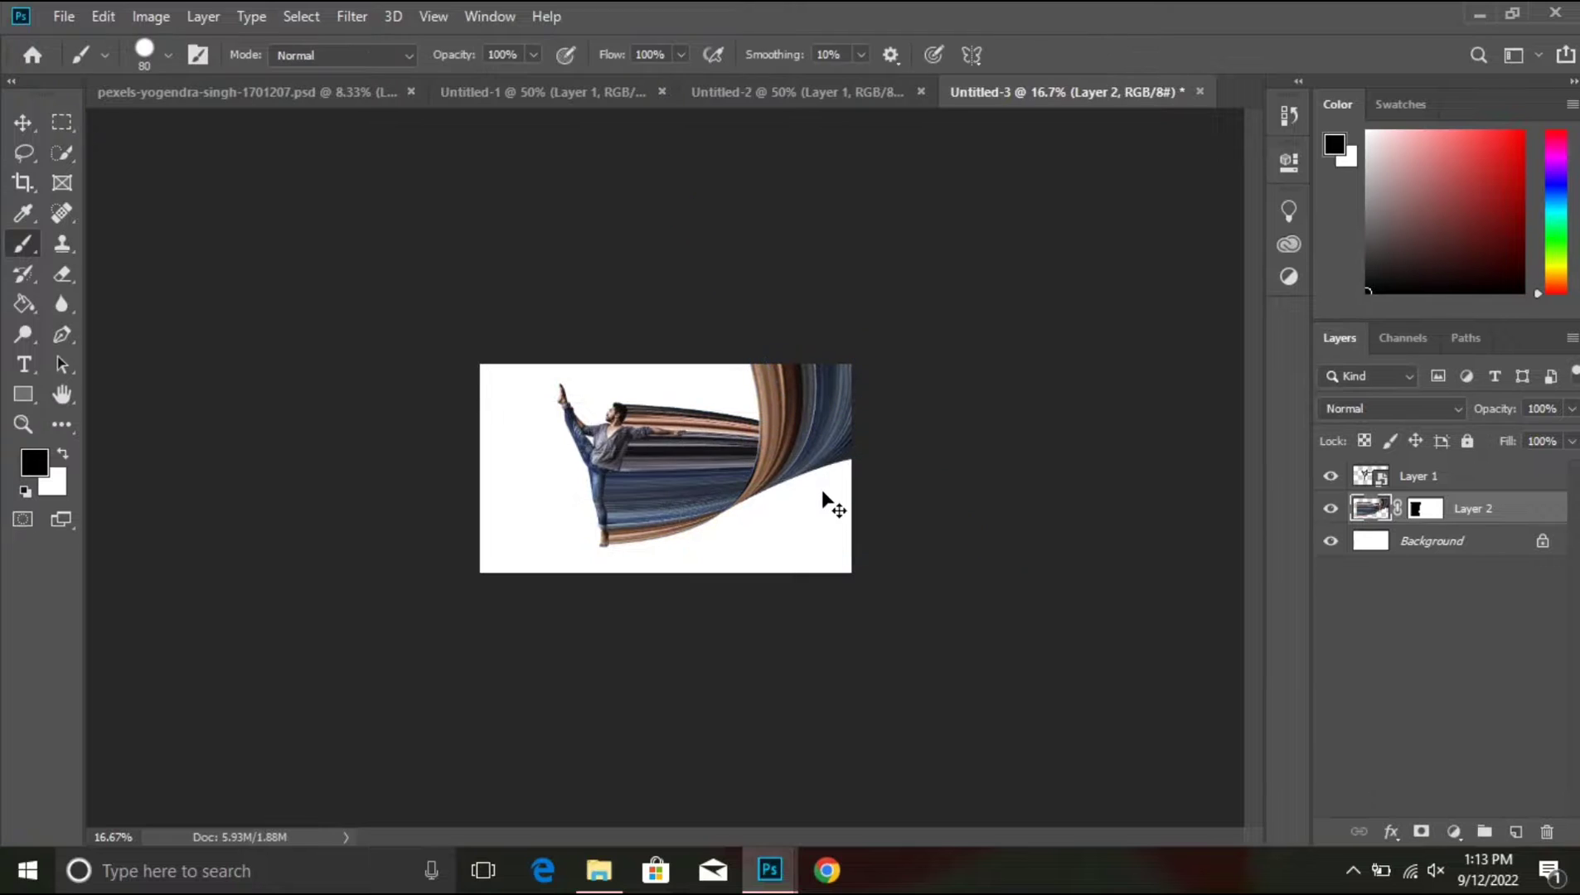
Step: Warp Layer 2 again, pulling the bottom edge's left handle slightly down so the streaks line up with the man's foot
key("ctrl+plus")
key("ctrl+plus")
key("ctrl+plus")
key("ctrl+plus")
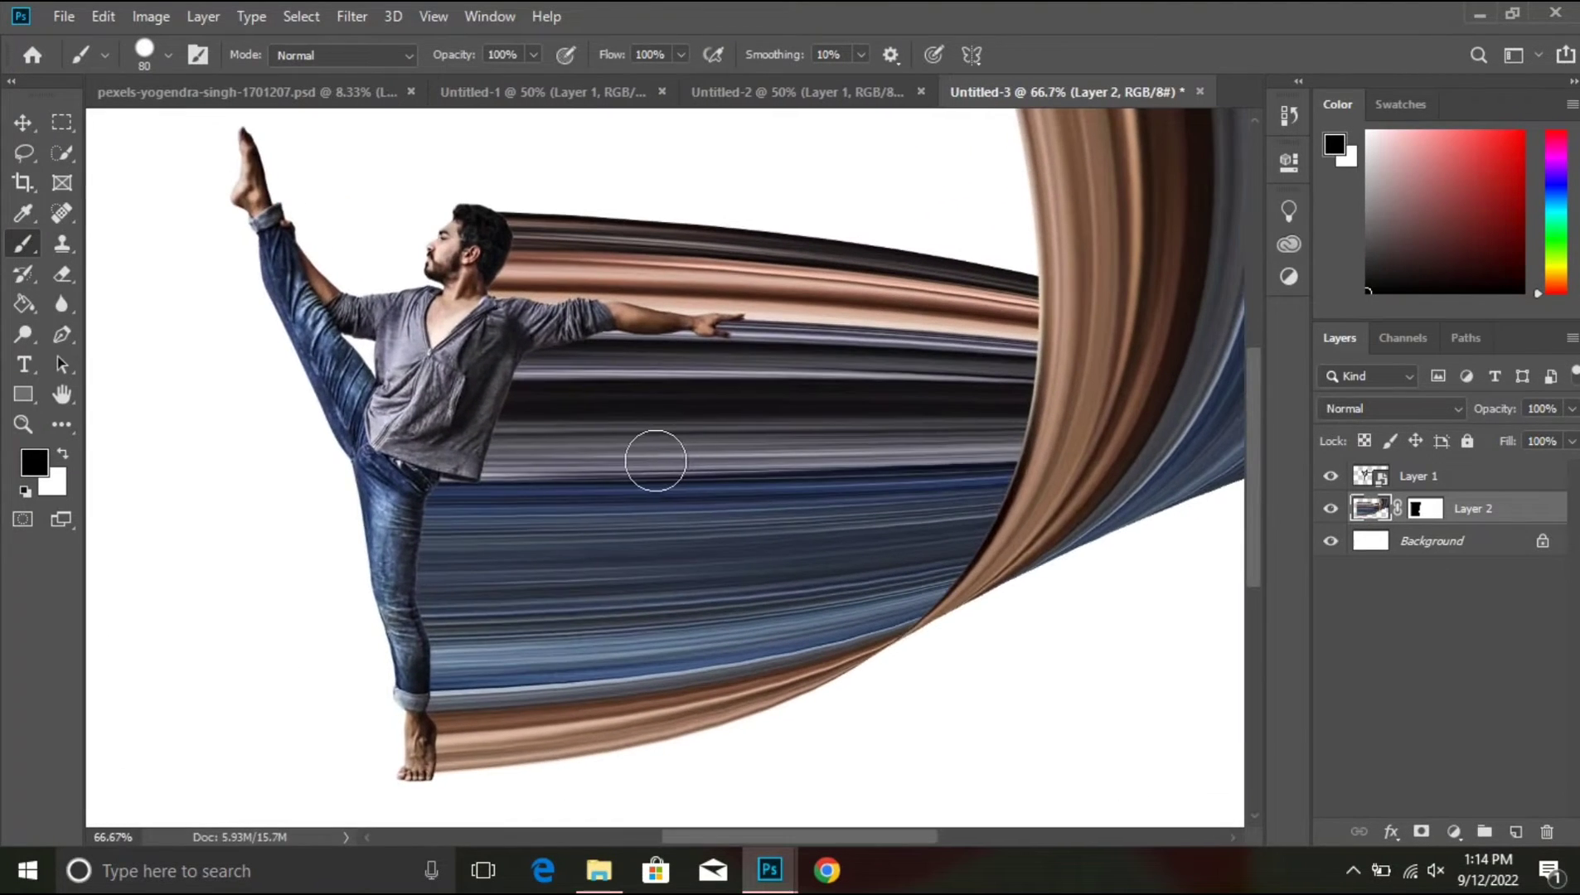
left_click(22, 124)
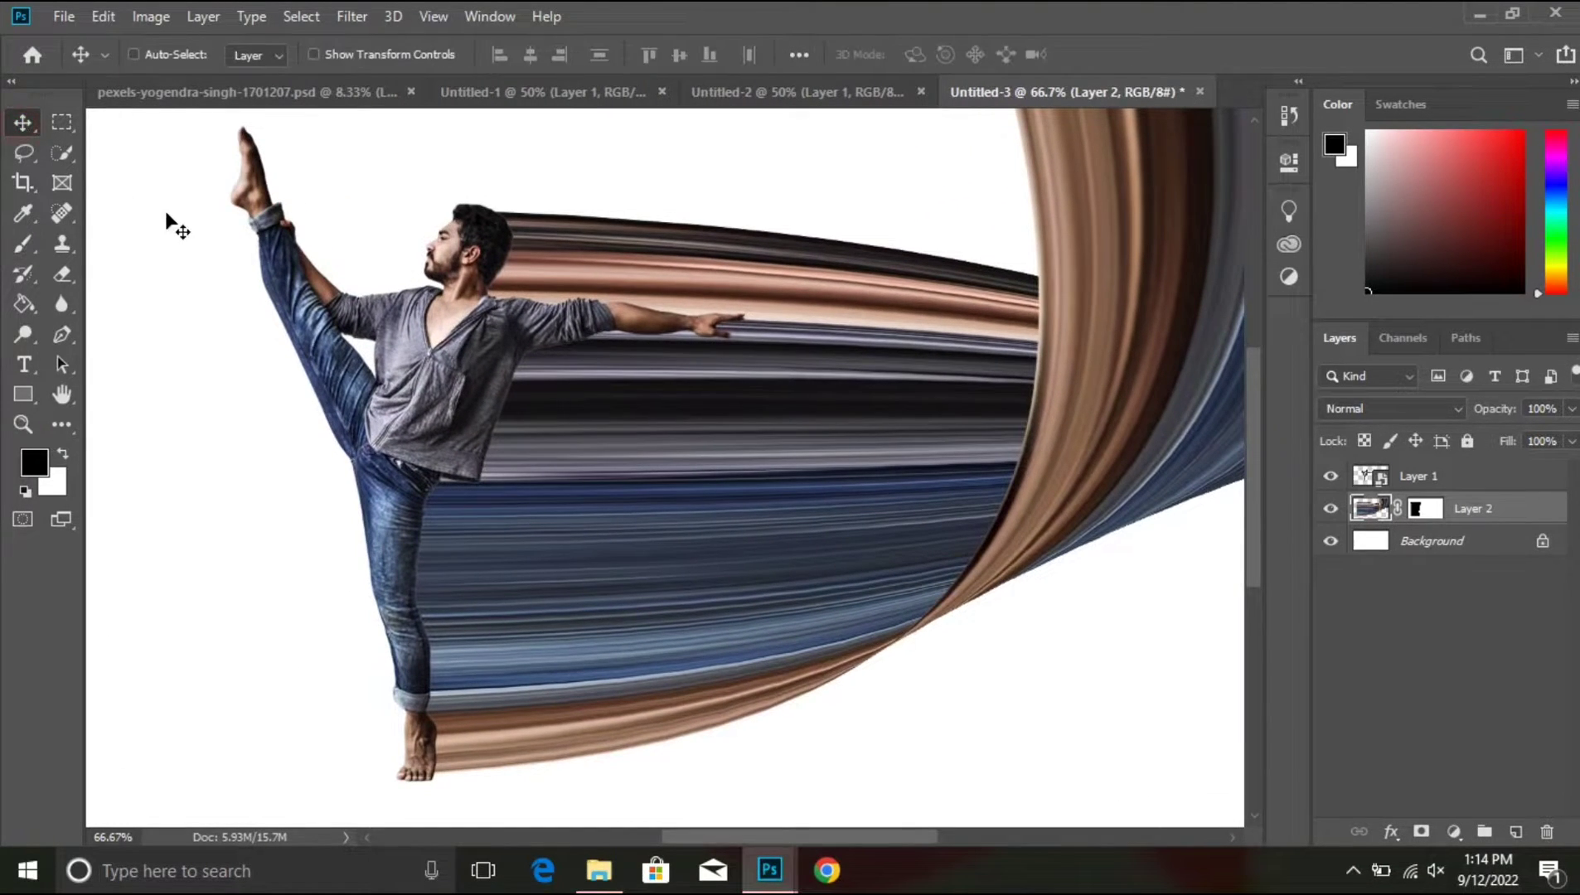
key("ctrl+t")
right_click(610, 427)
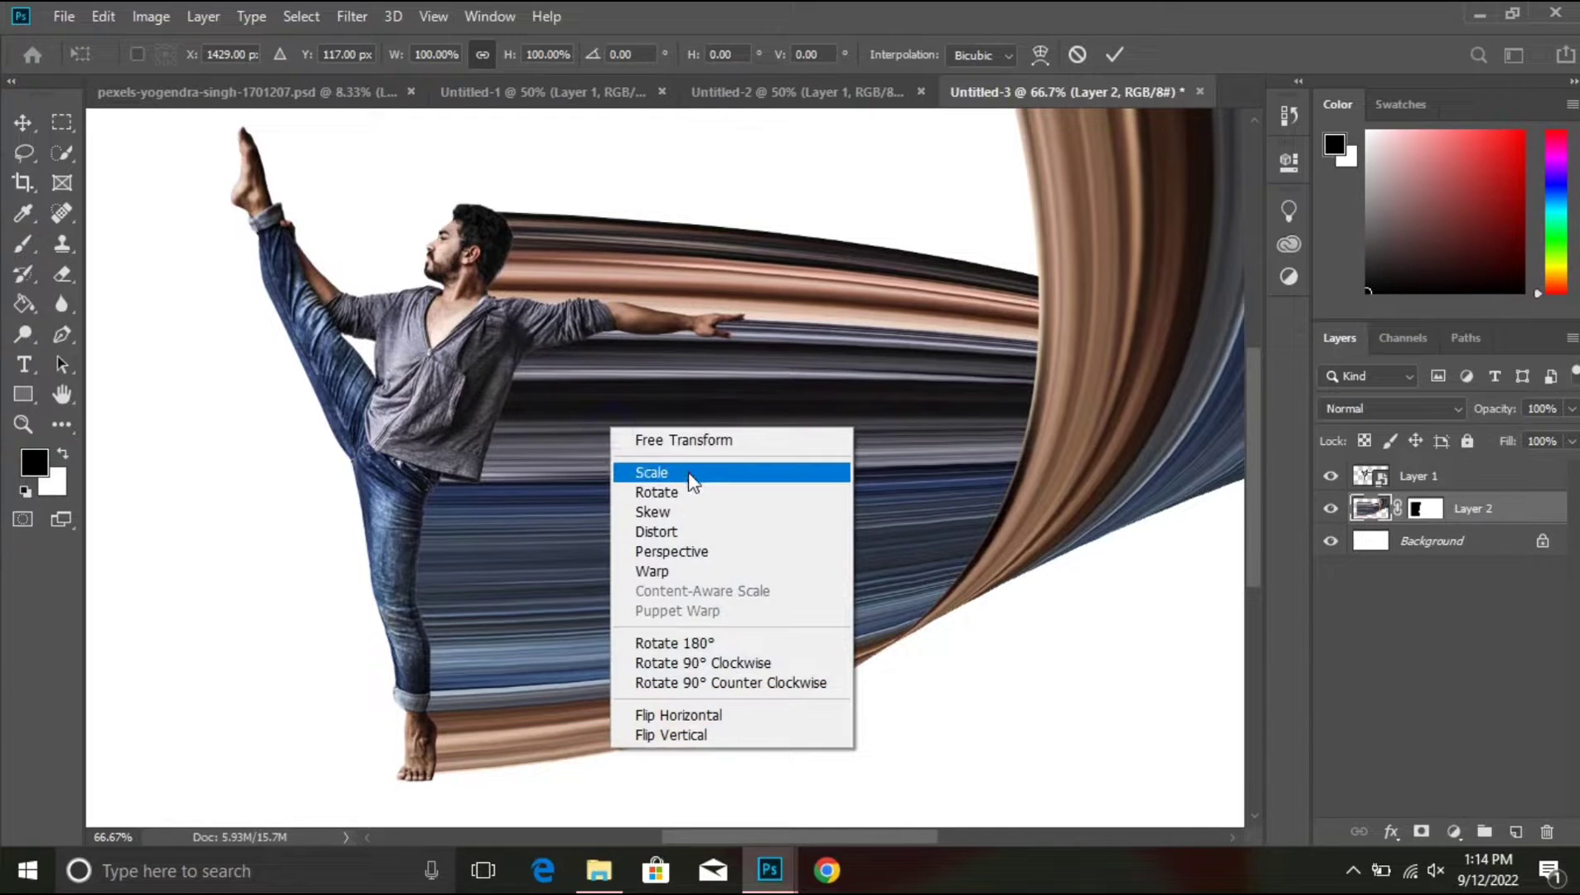
left_click(668, 572)
key("ctrl+minus")
key("ctrl+minus")
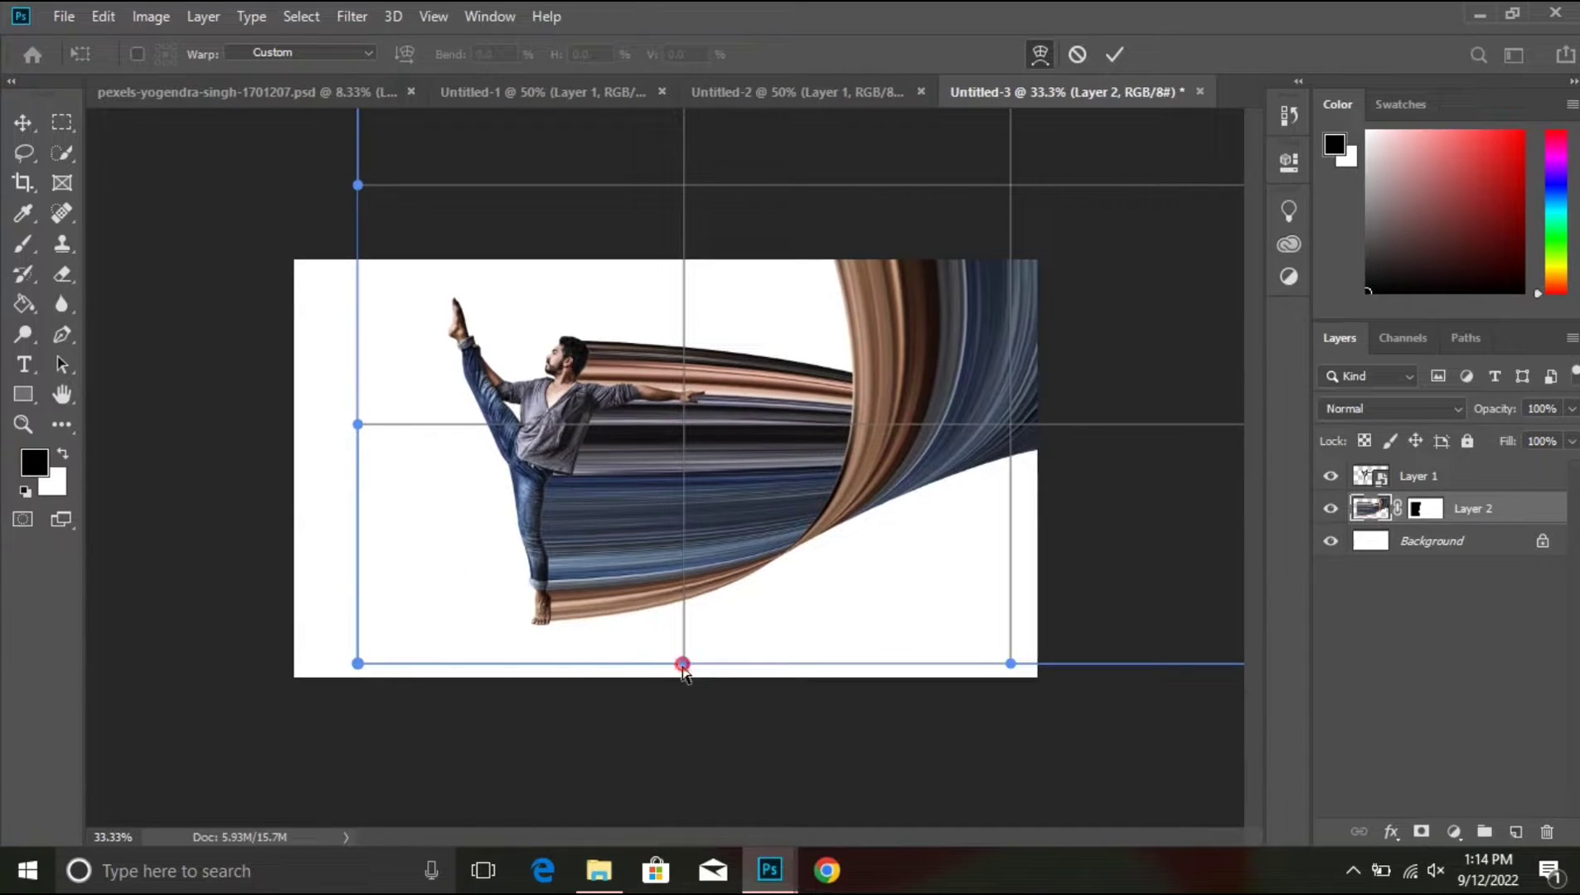
left_click_drag(682, 664, 683, 680)
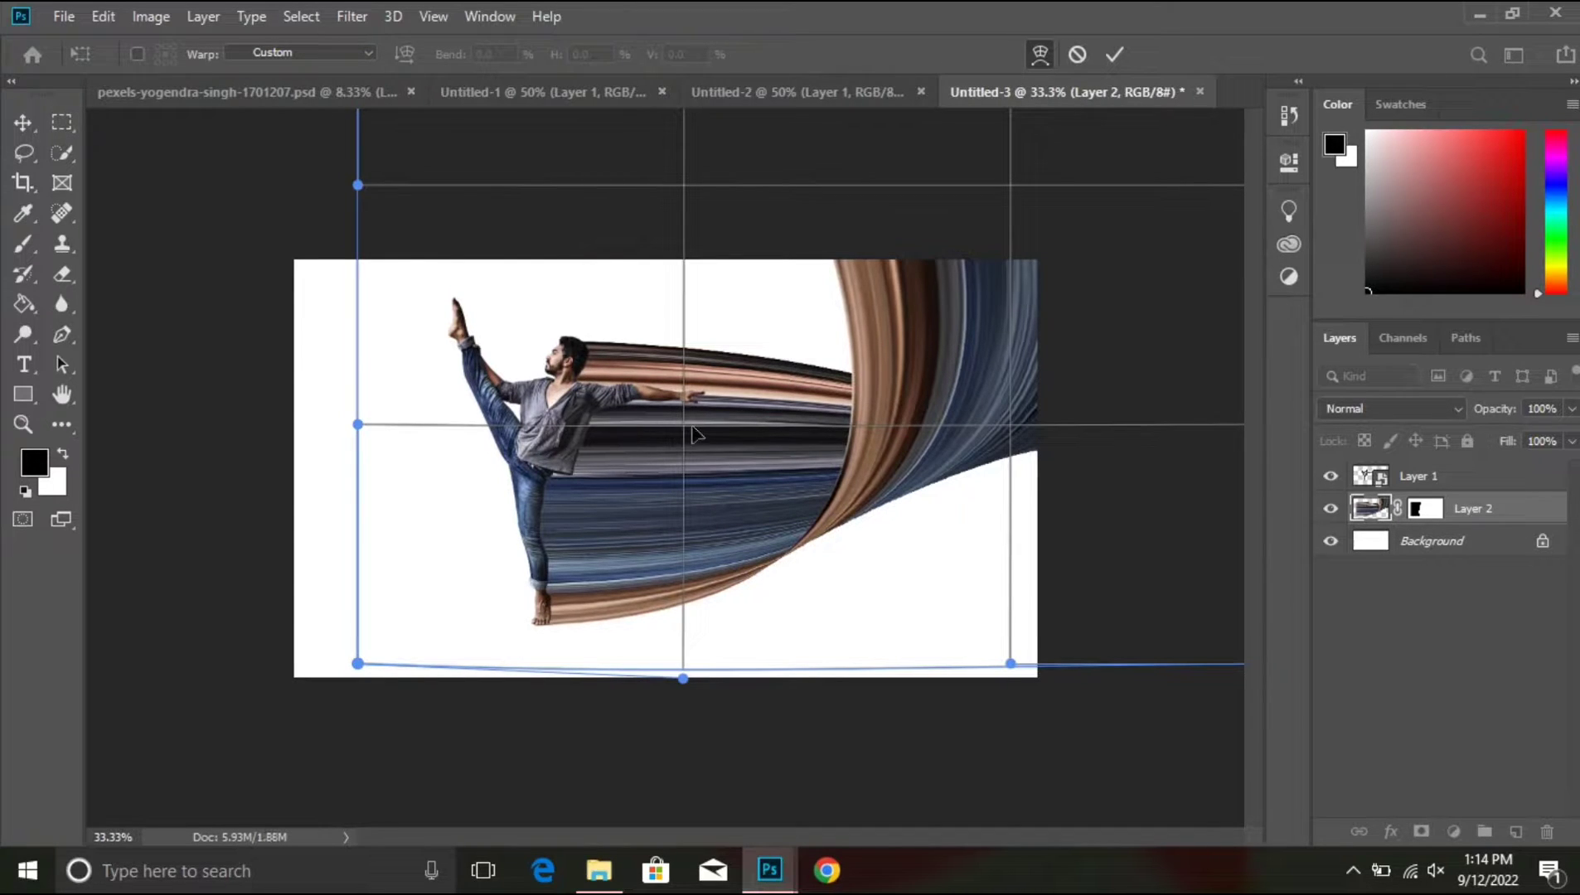
Step: Pull the top edge's left warp handle up and to the left to raise the streaks at the head, and apply the warp
key("ctrl+minus")
key("ctrl+minus")
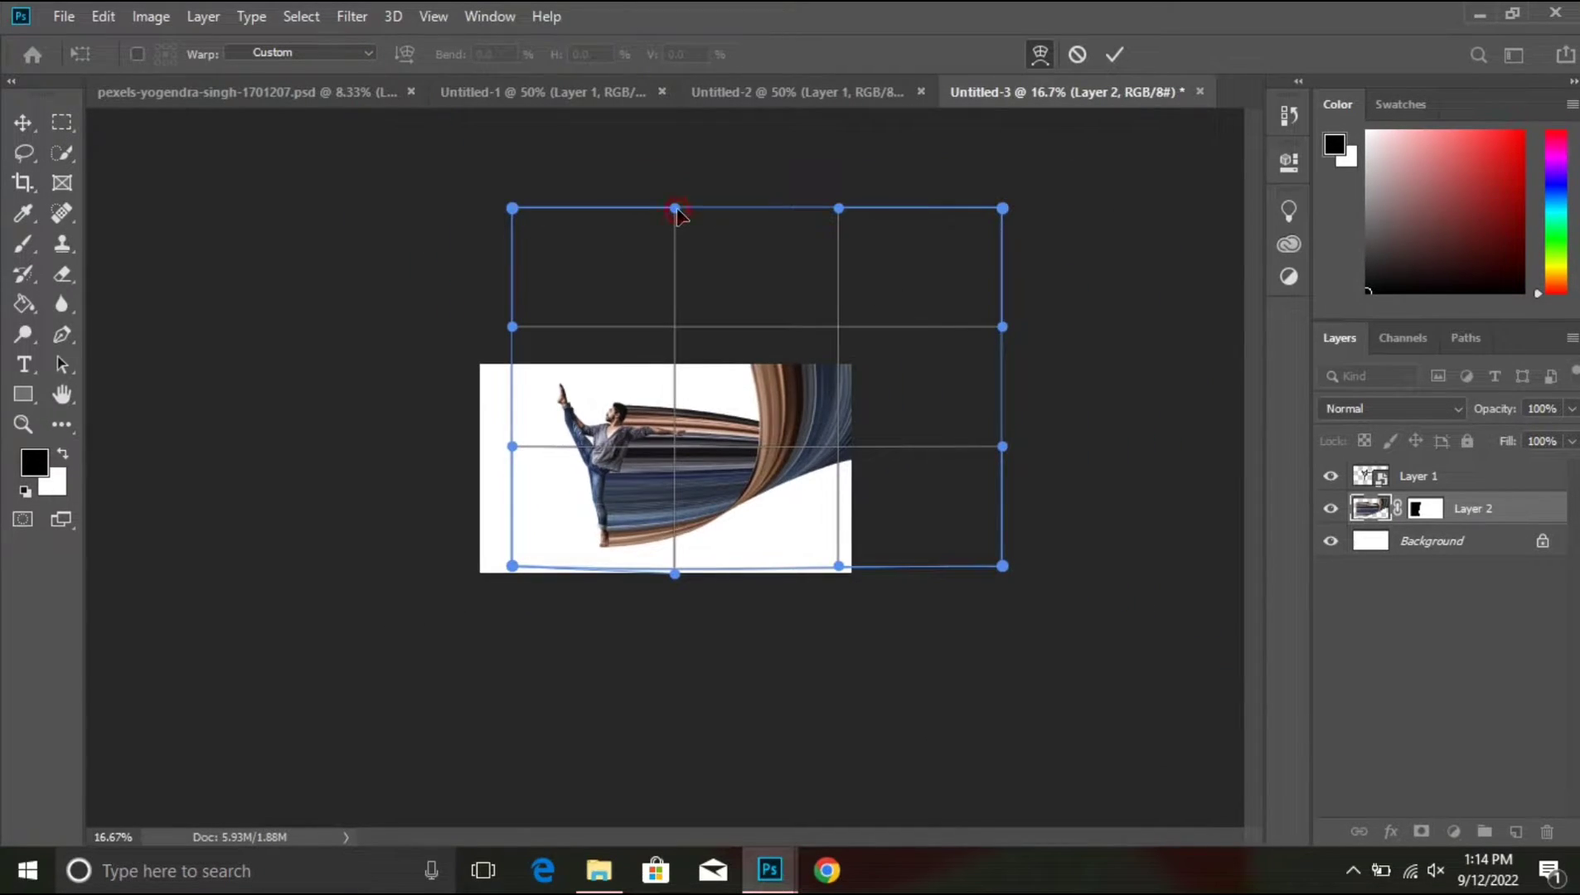
left_click_drag(675, 208, 632, 171)
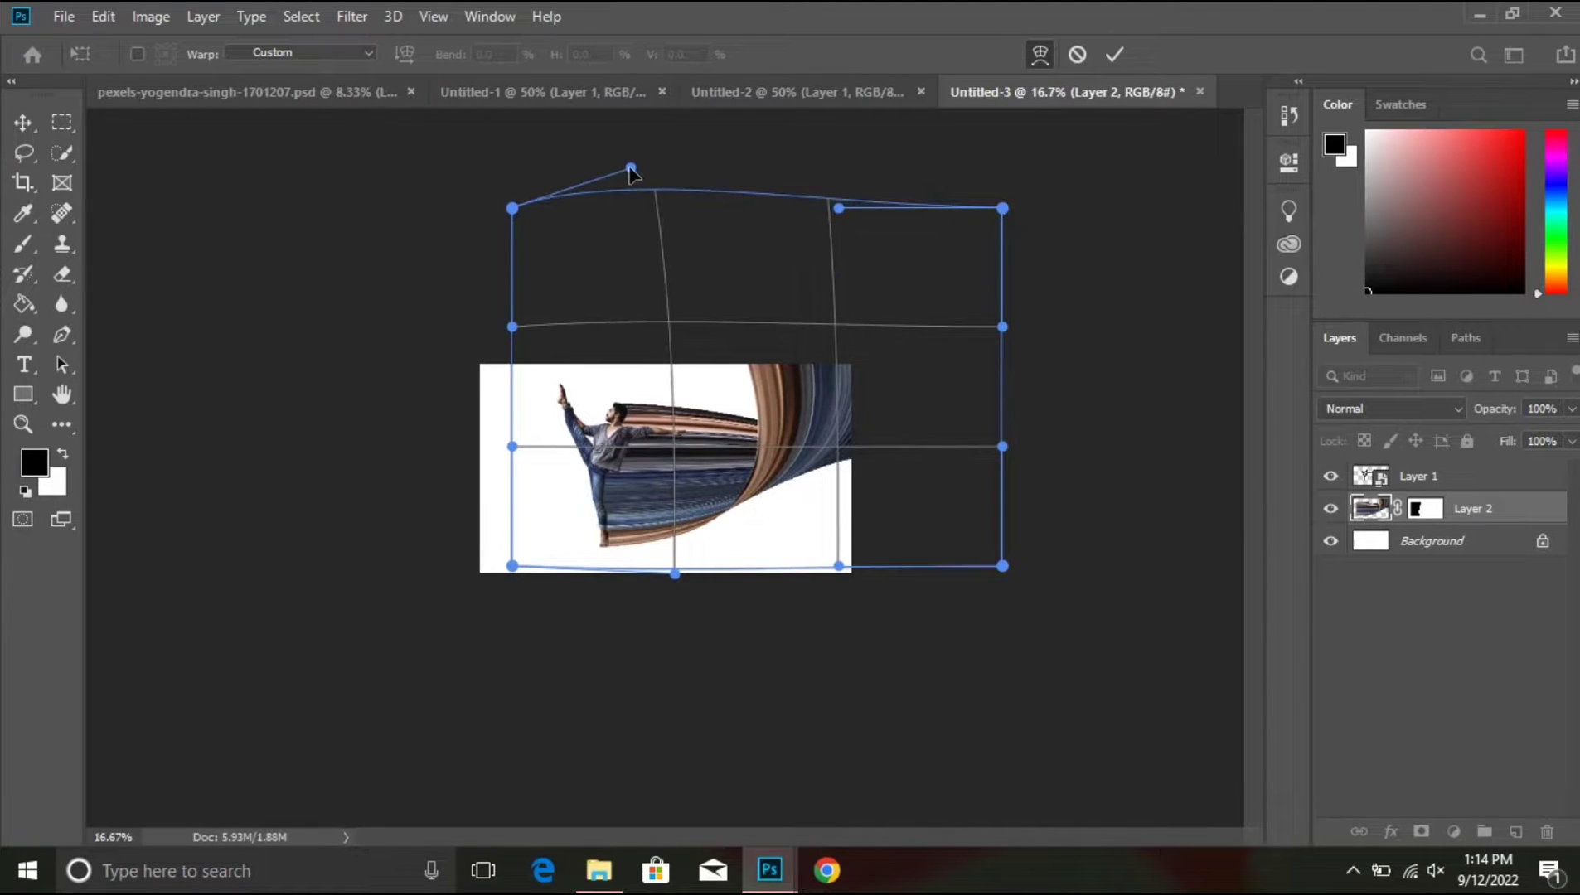
key("Return")
Step: Open Layer 2 in Liquify and ripple the middle streaks with a 600-size Twirl brush, undoing the last stroke
key("ctrl+plus")
key("ctrl+plus")
key("ctrl+plus")
key("ctrl+plus")
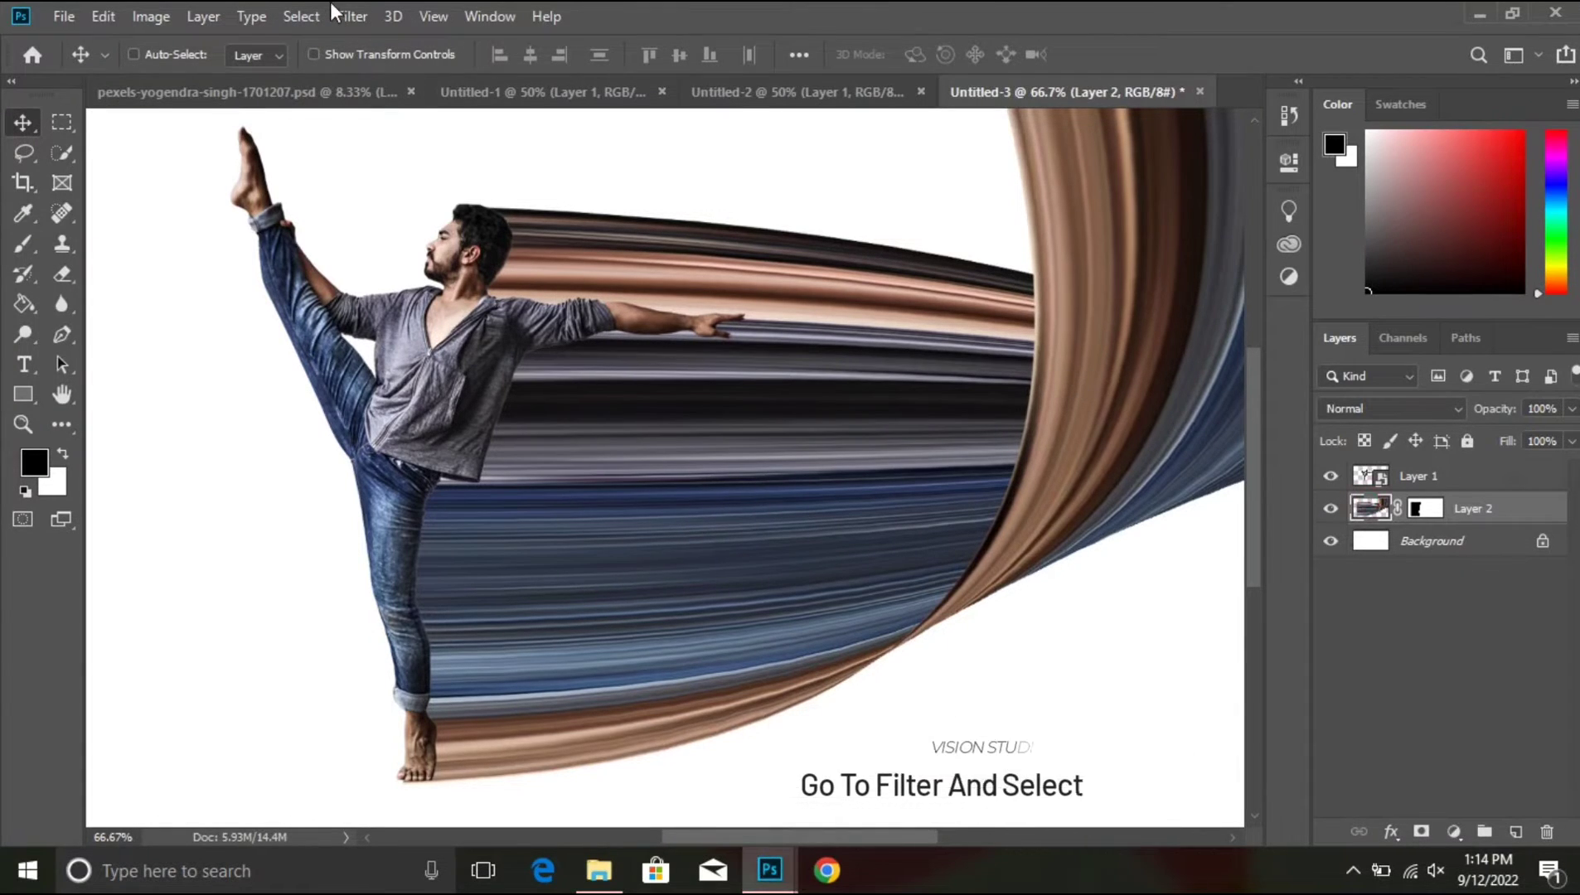
left_click(350, 16)
left_click(458, 200)
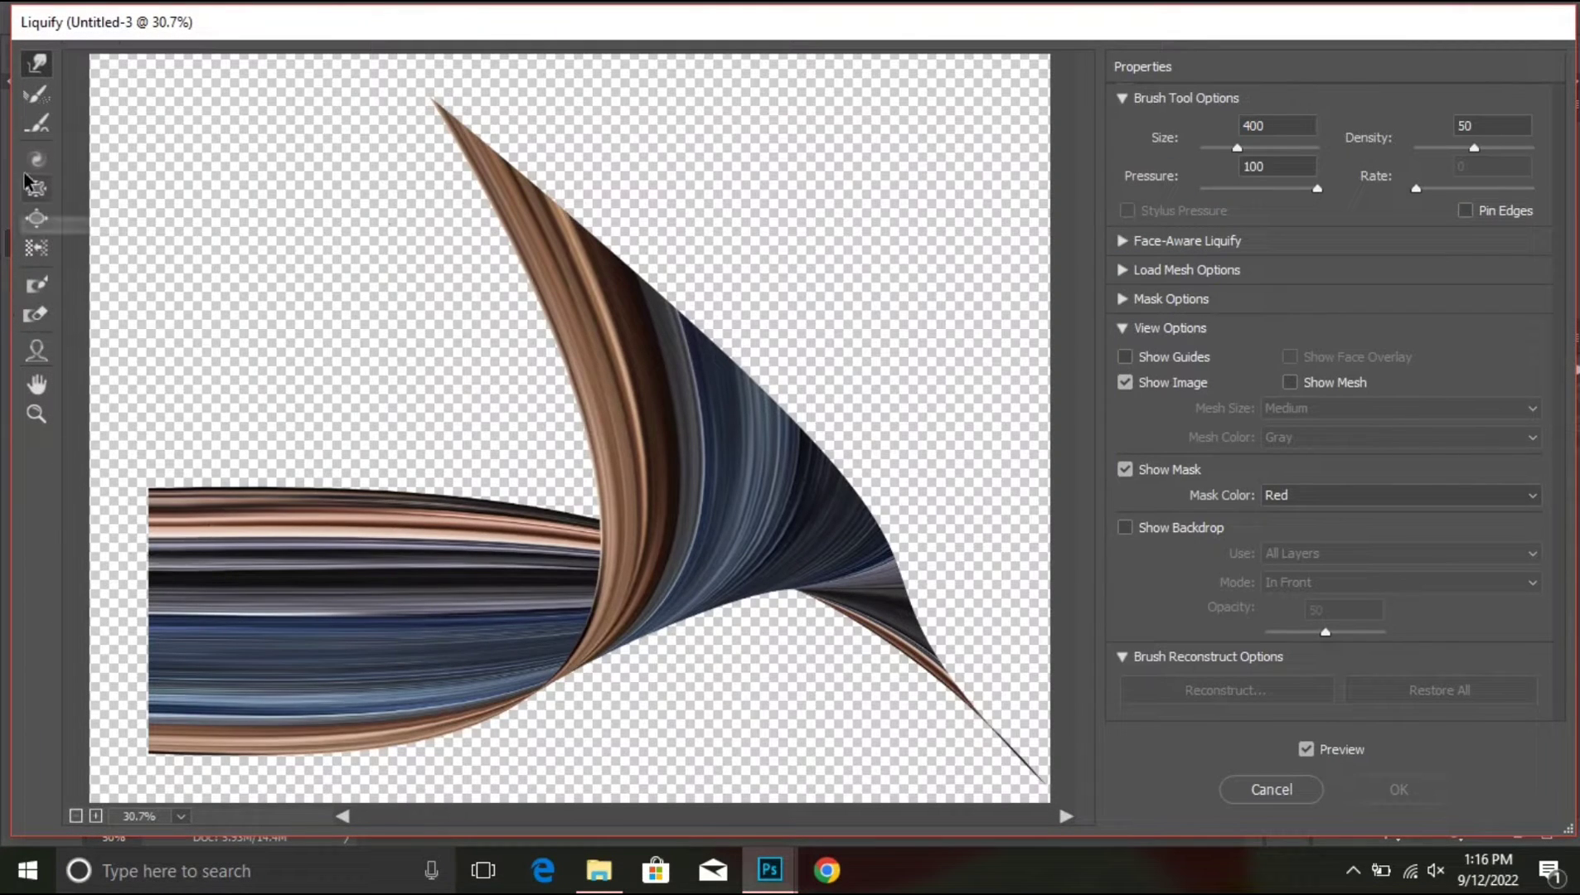
left_click(36, 159)
mouse_move(281, 599)
left_mouse_down()
mouse_move(257, 649)
mouse_move(289, 624)
mouse_move(450, 609)
mouse_move(453, 590)
mouse_move(387, 641)
mouse_move(377, 607)
mouse_move(358, 606)
mouse_move(376, 608)
mouse_move(354, 634)
mouse_move(409, 587)
left_mouse_up()
key("ctrl+z")
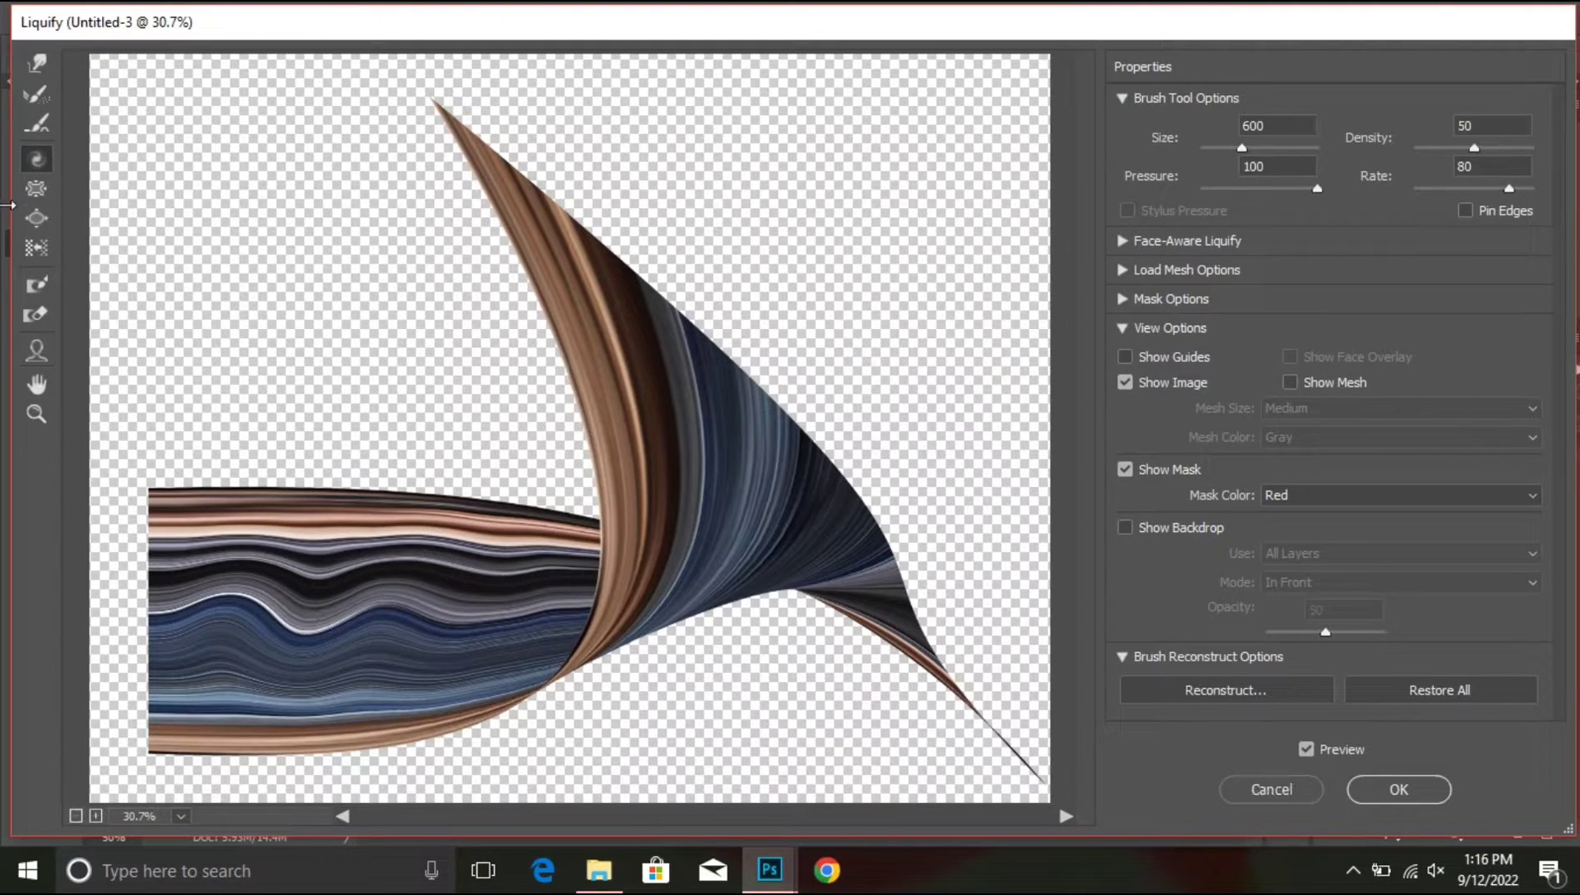
Step: Push the wavy streaks with the Forward Warp tool at brush size 700 to deepen the curves, and apply Liquify
left_click(36, 63)
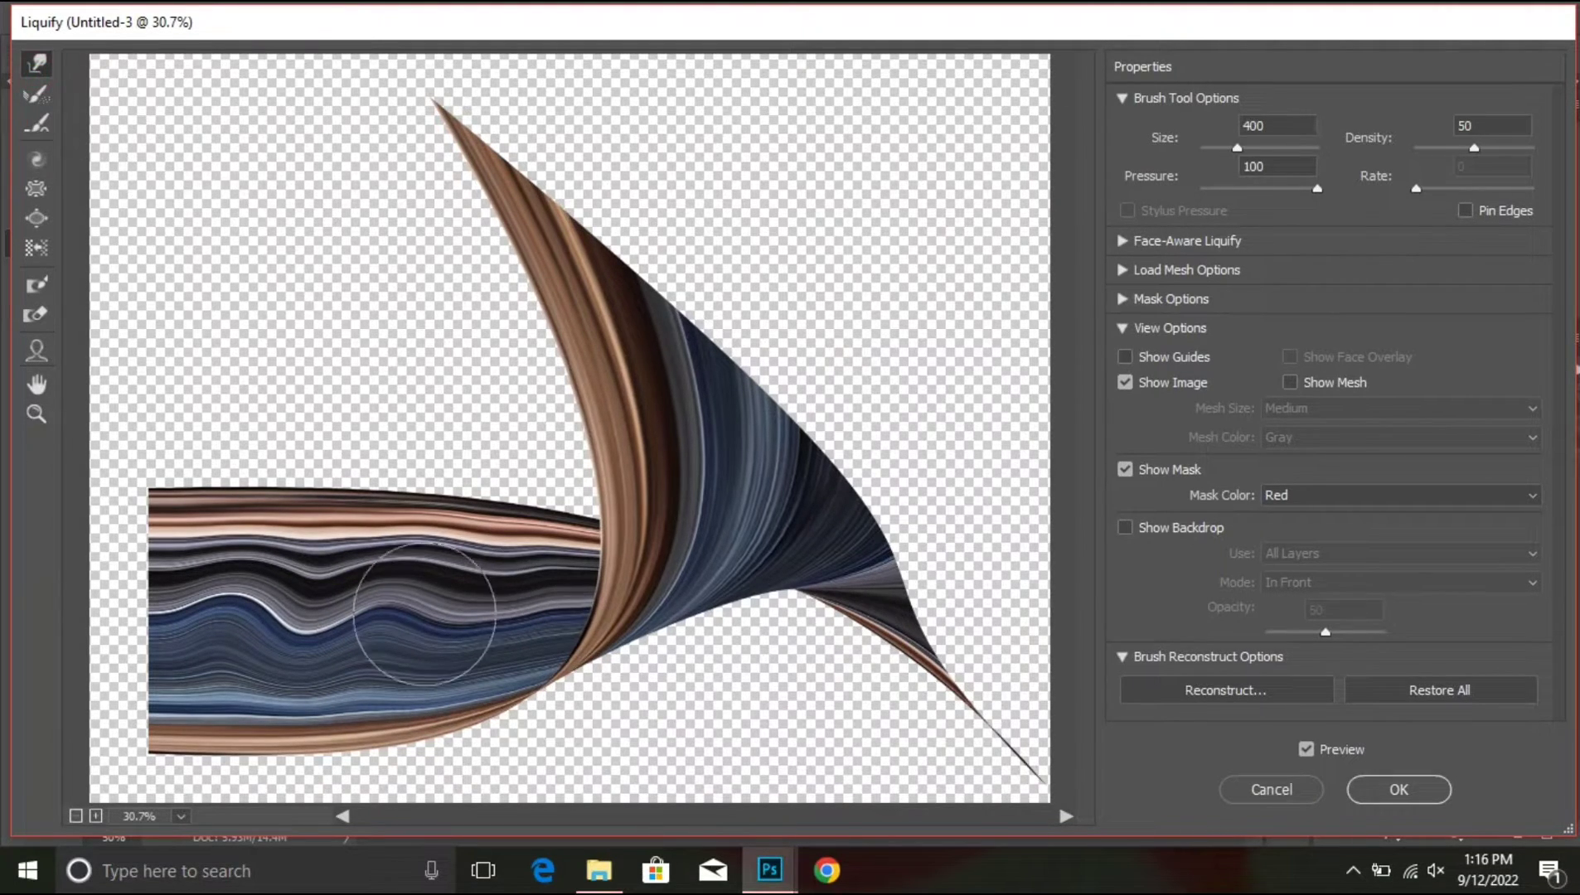
key("bracketright")
key("bracketright")
key("bracketright")
key("bracketright")
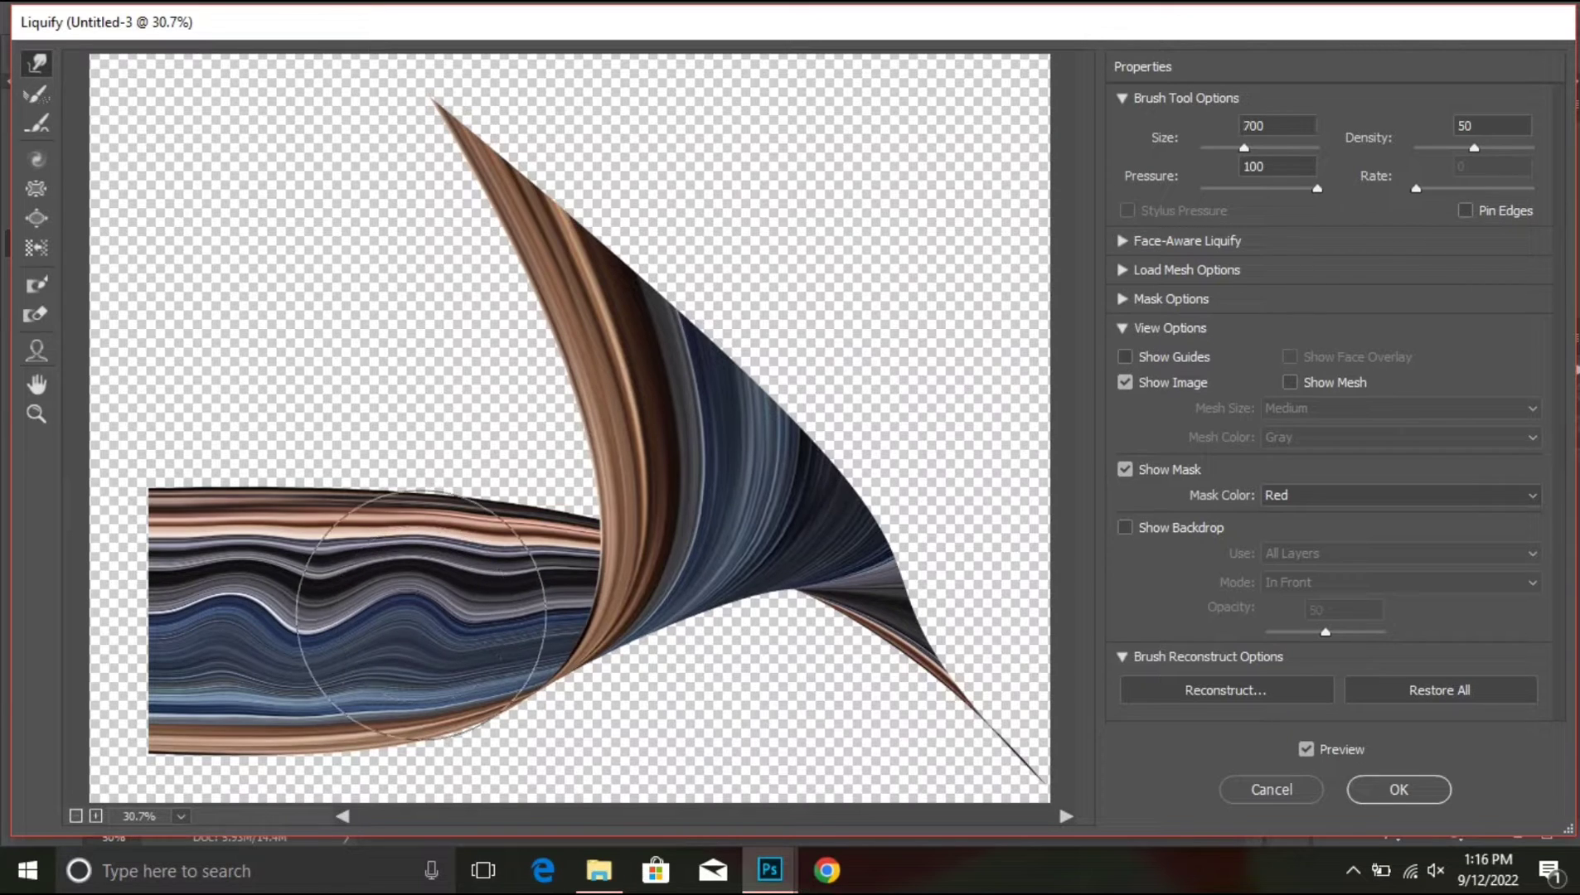
left_click_drag(357, 625, 363, 613)
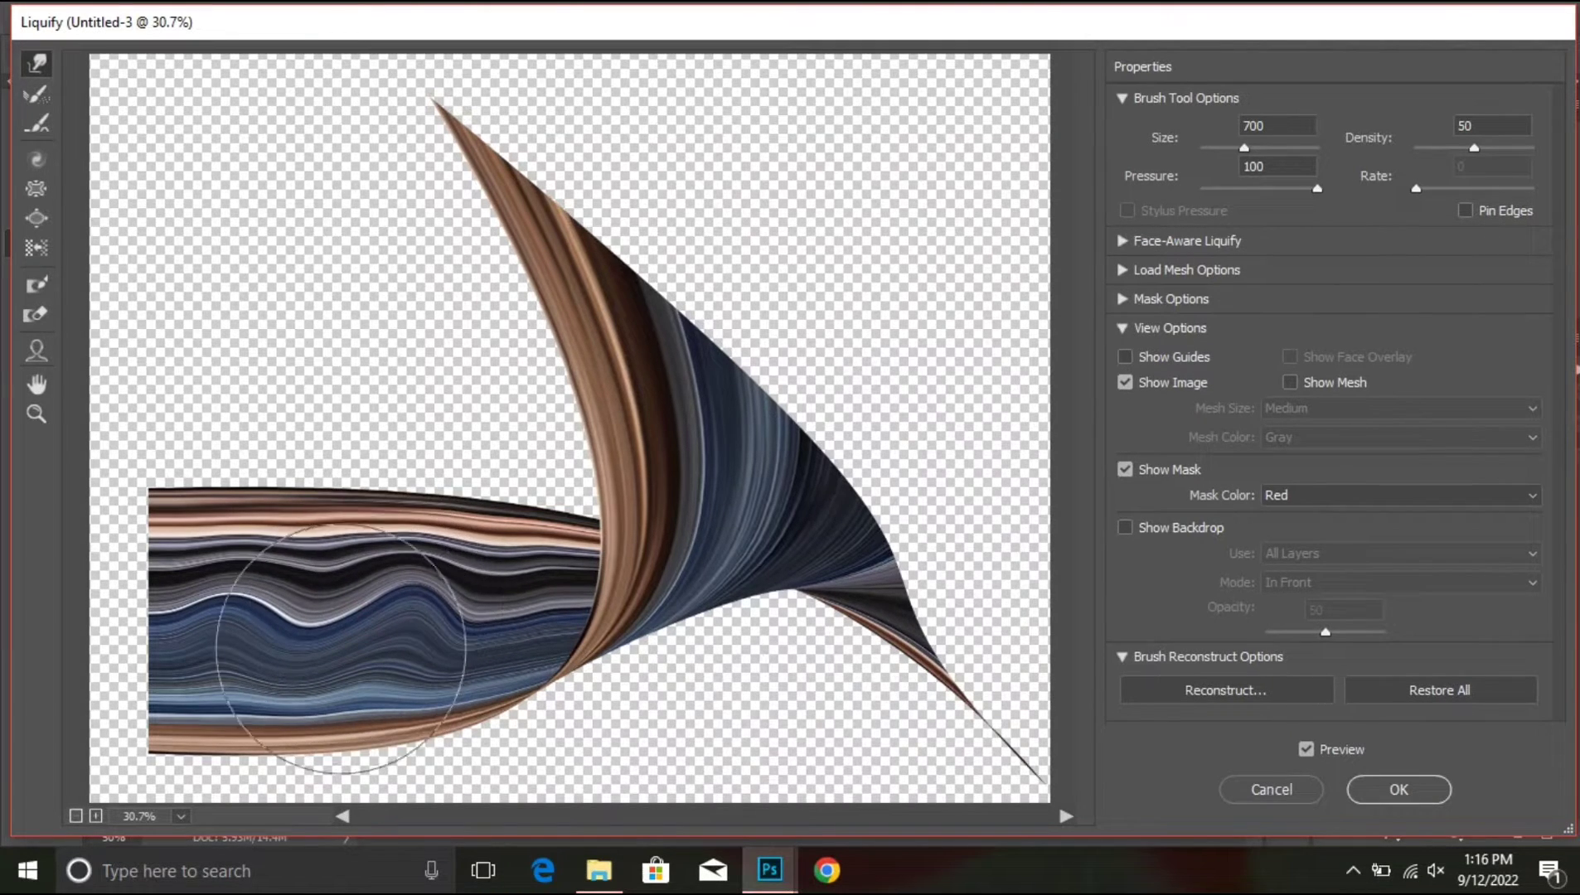
left_click(1370, 786)
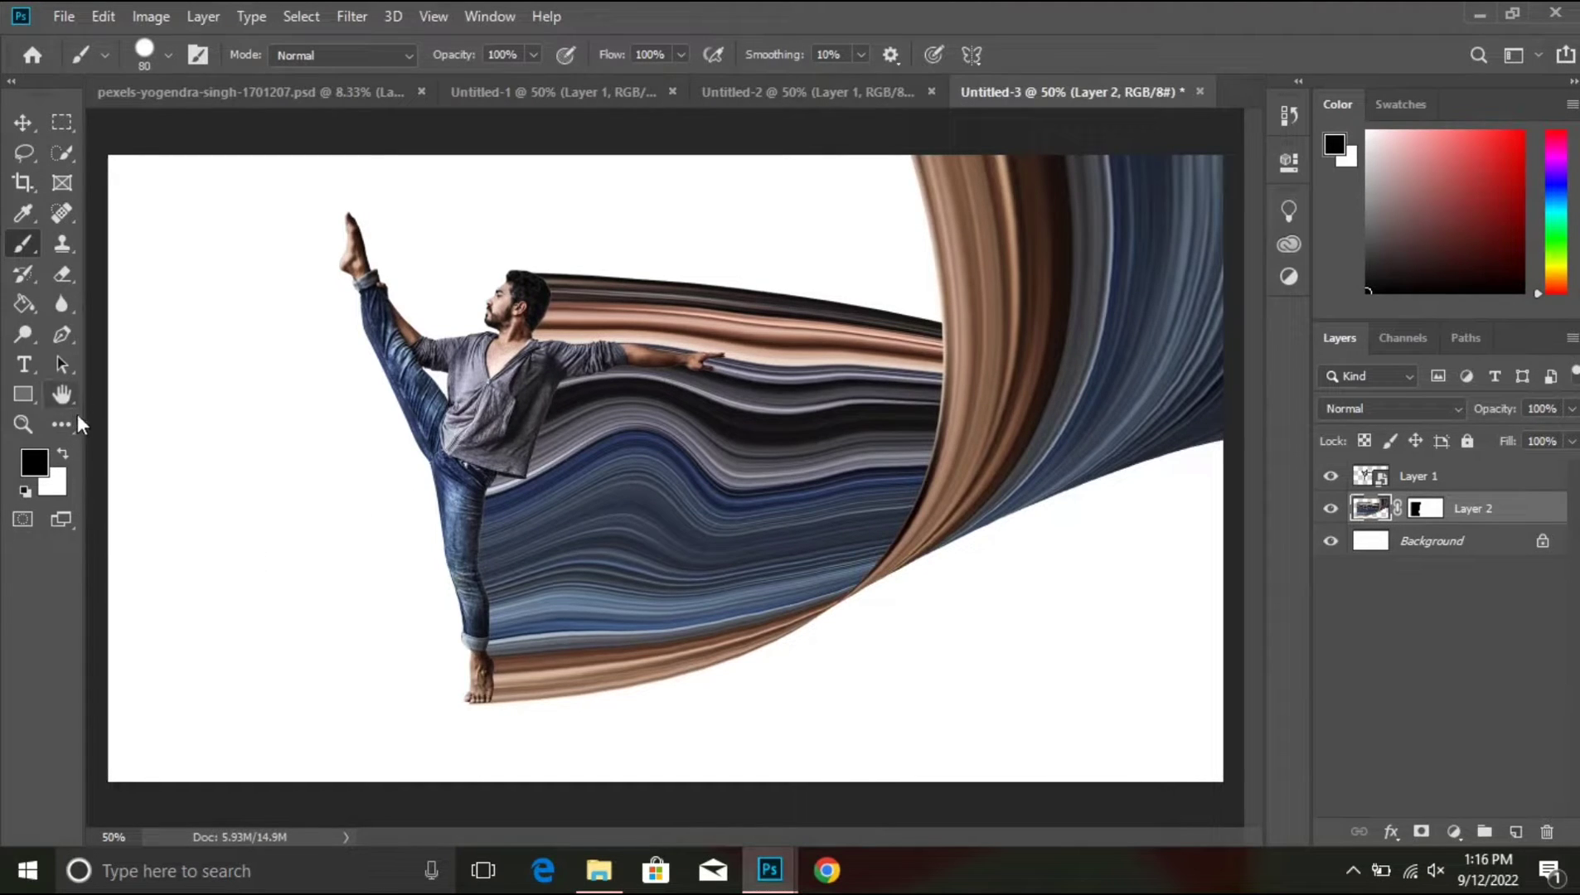
Step: Duplicate the man's Layer 1 and rasterize the original layer beneath the copy
left_click(1522, 489)
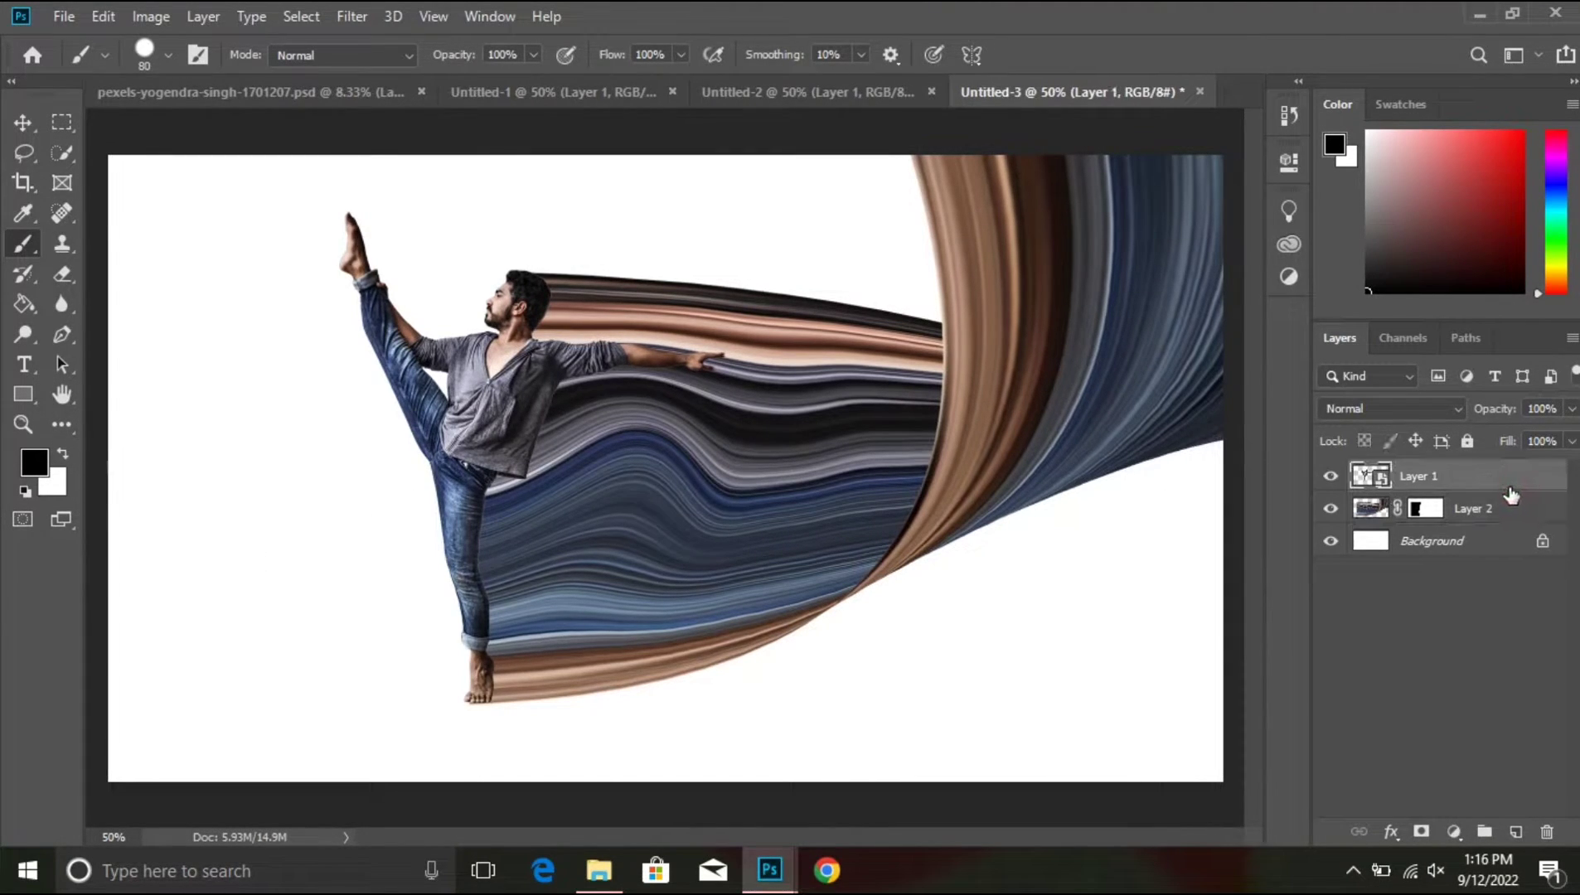
key("ctrl+j")
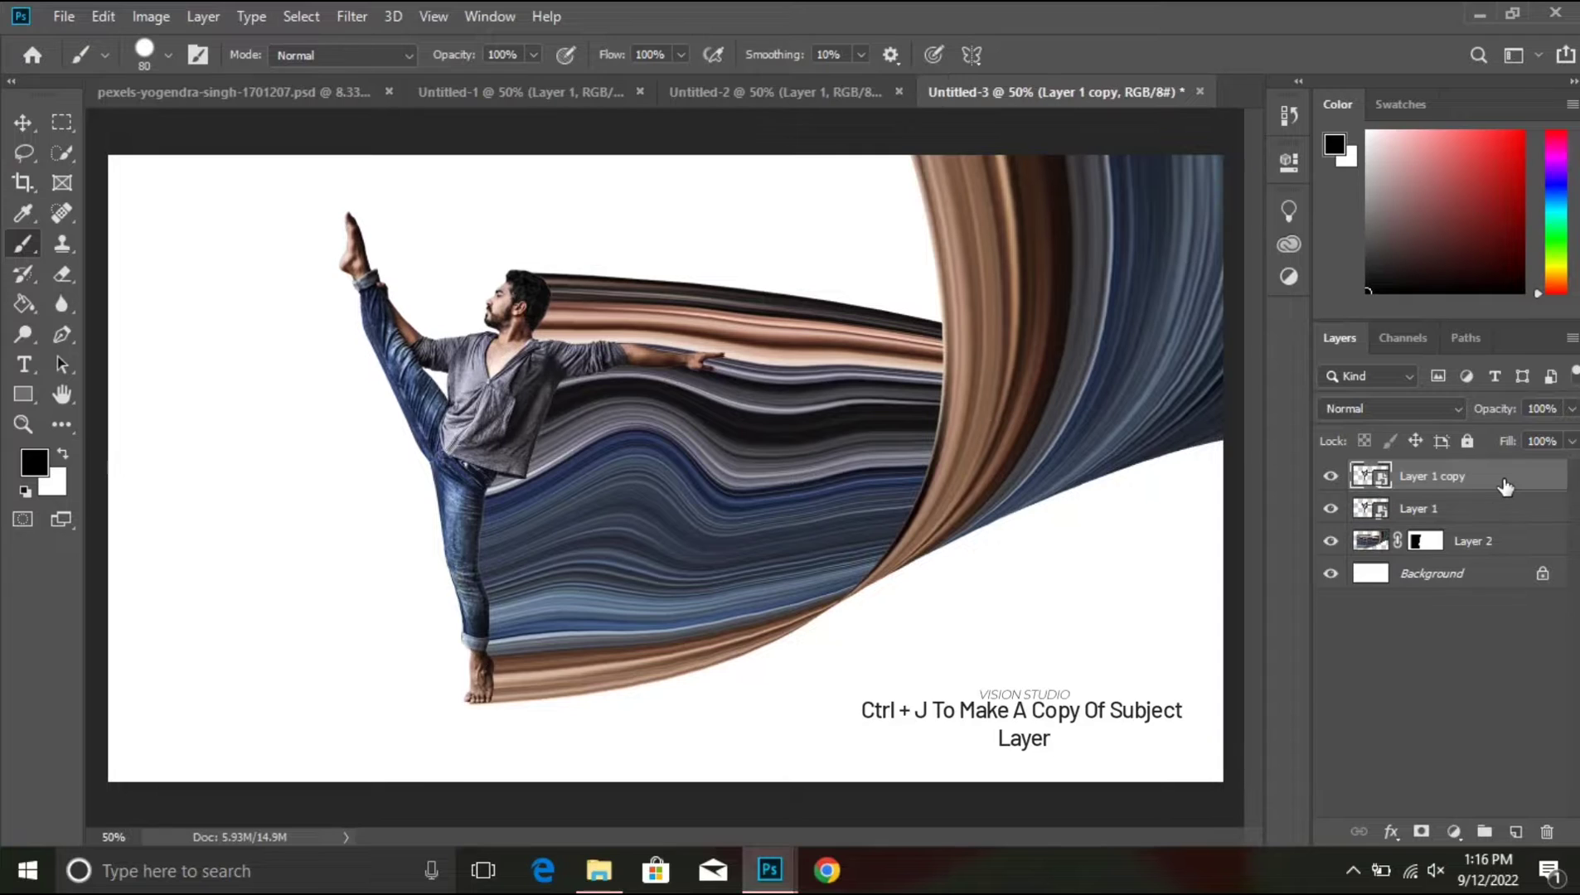
left_click(1488, 511)
right_click(1450, 510)
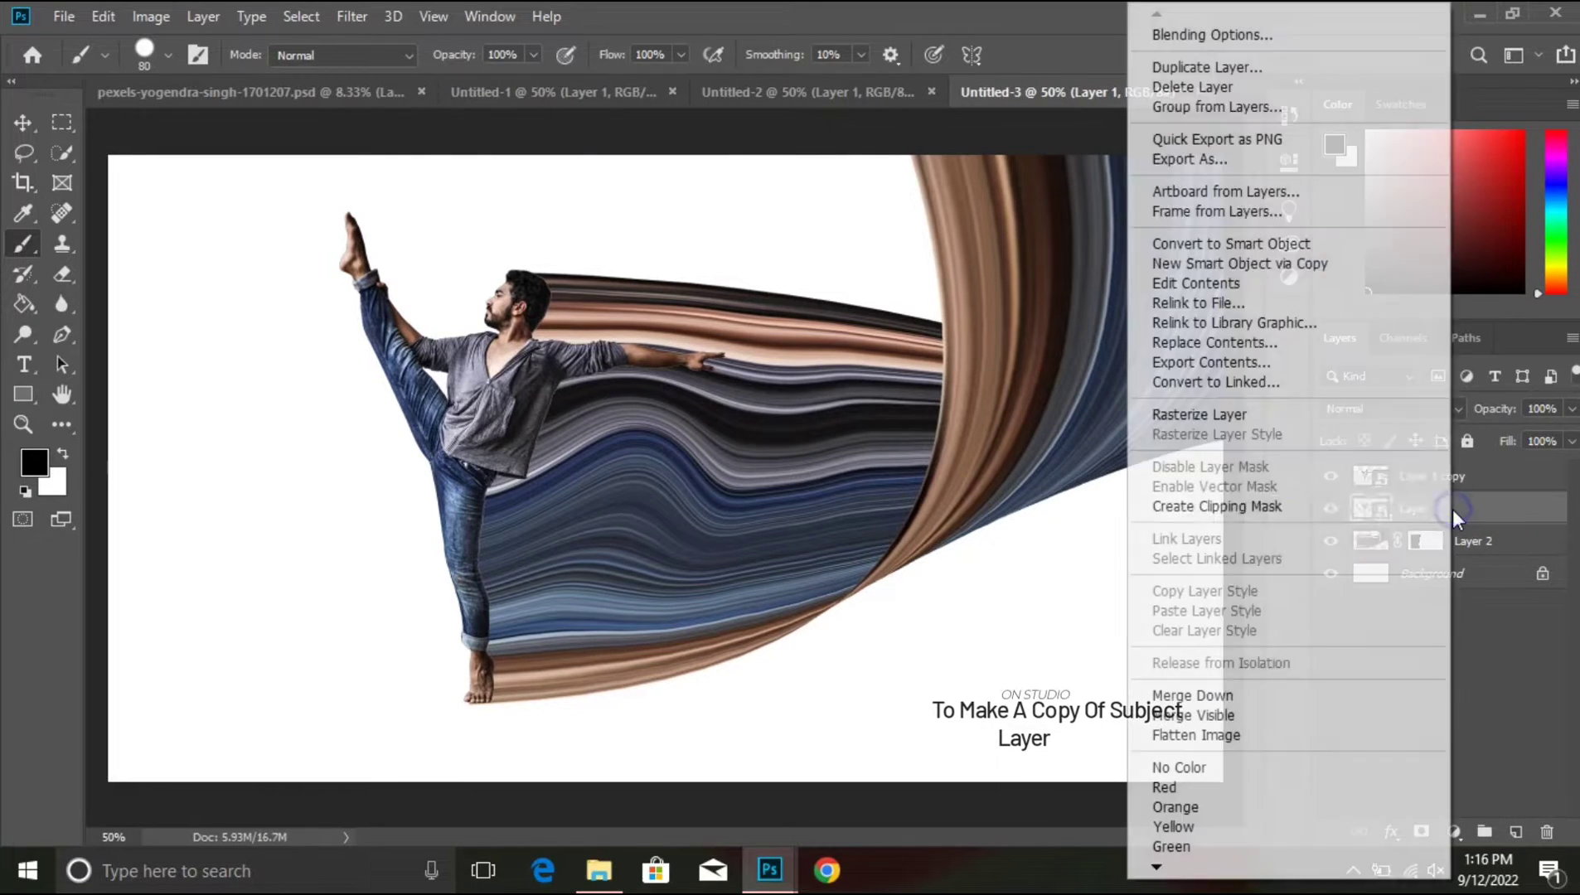
left_click(1274, 416)
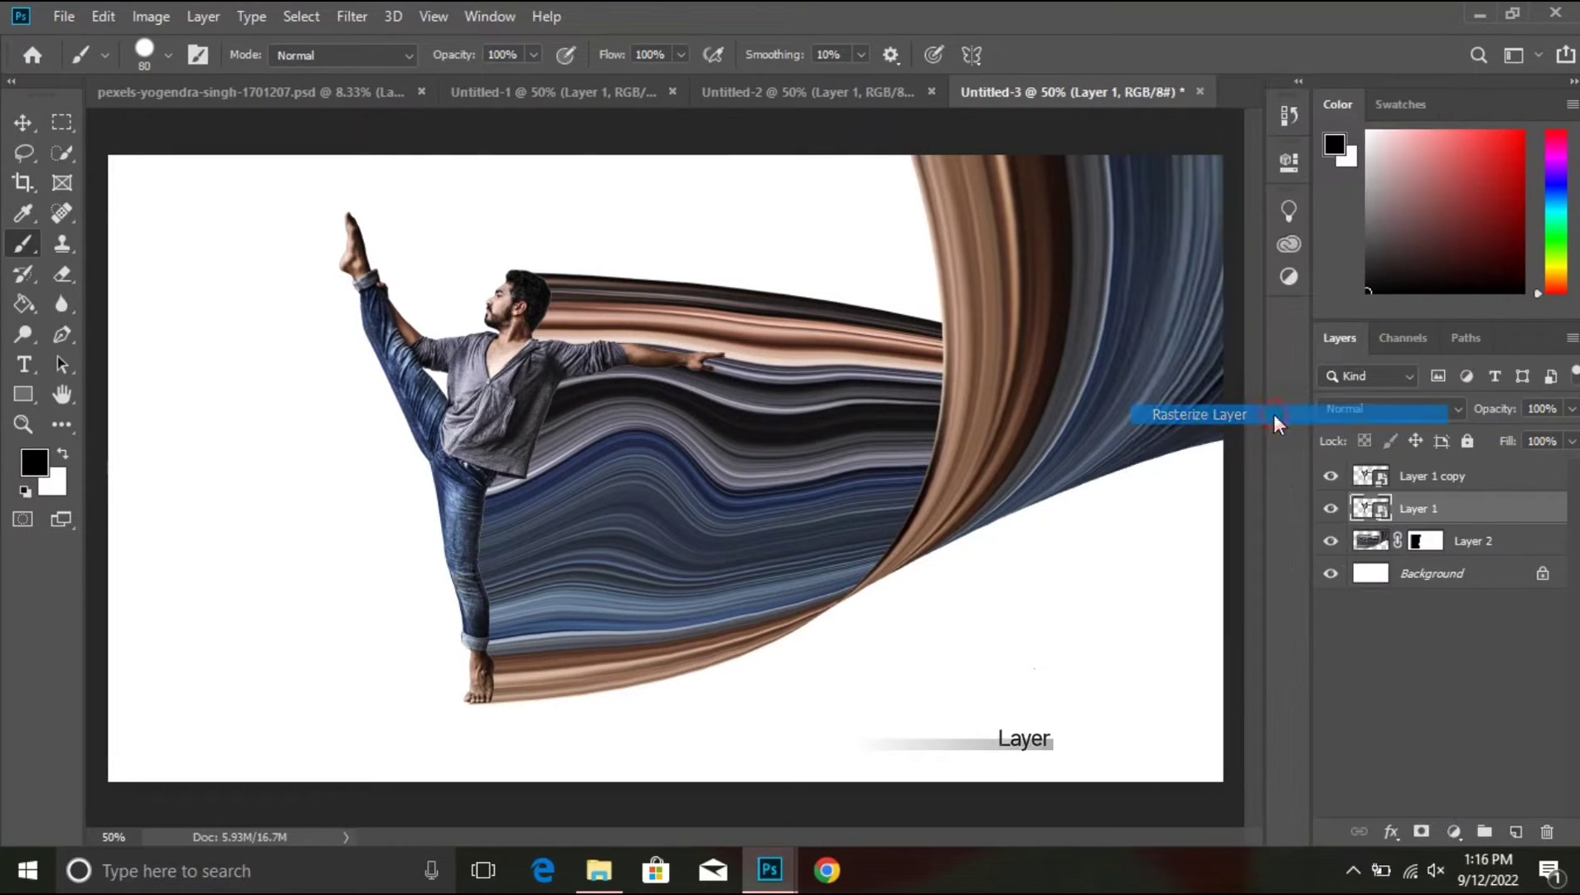
Step: Fill the man's silhouette on Layer 1 with black, deselect it, and shift it slightly right to form a shadow behind him
left_click(1371, 508, "ctrl")
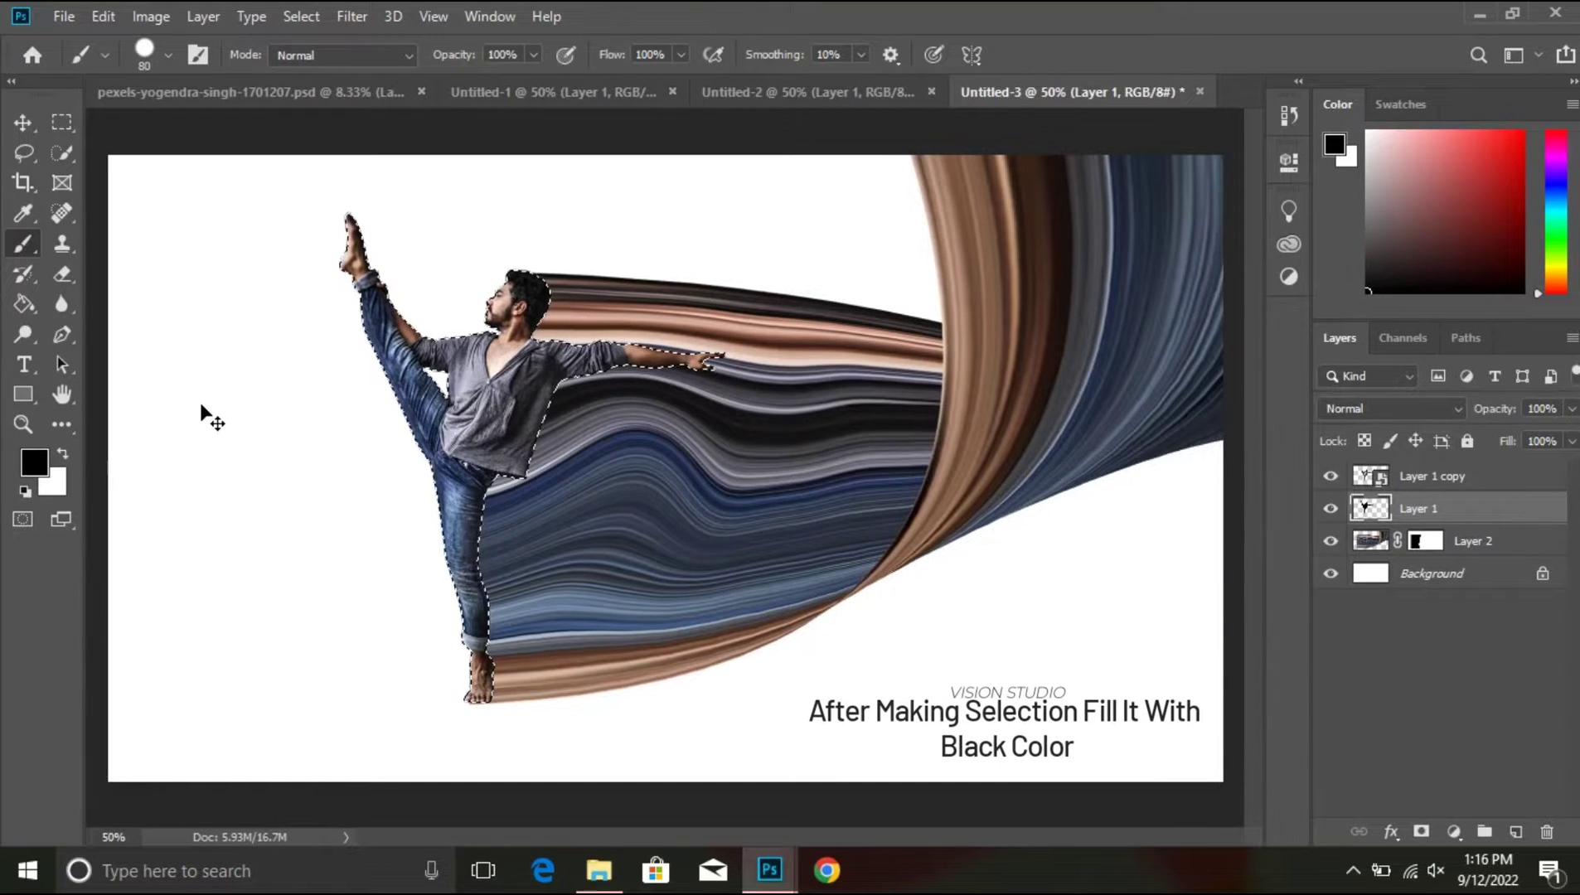
key("ctrl+d")
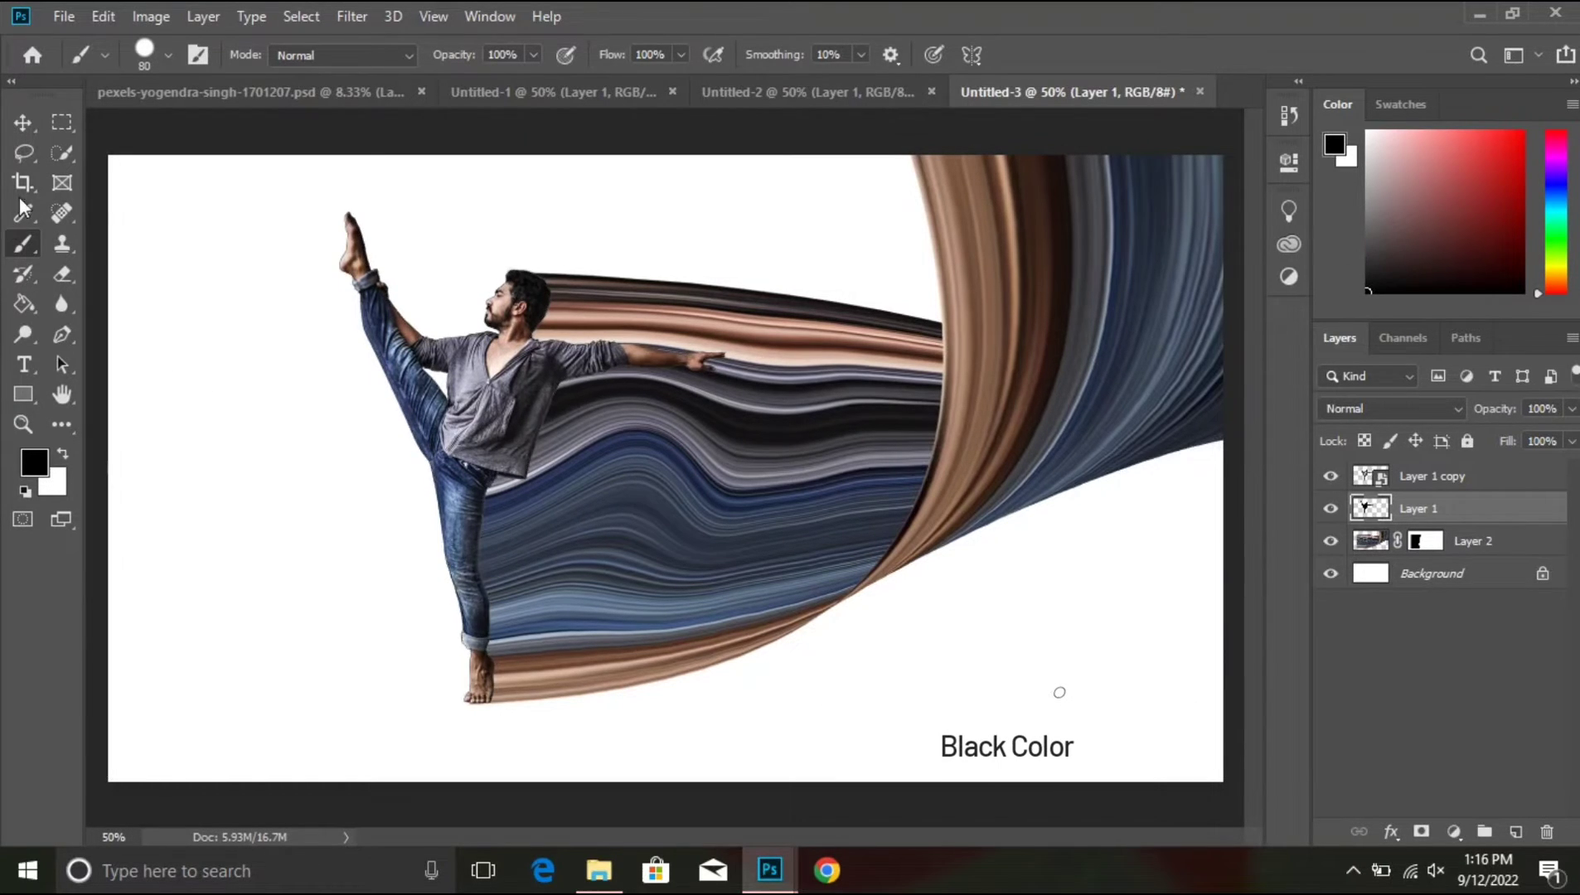
left_click(12, 122)
left_click_drag(497, 376, 511, 375)
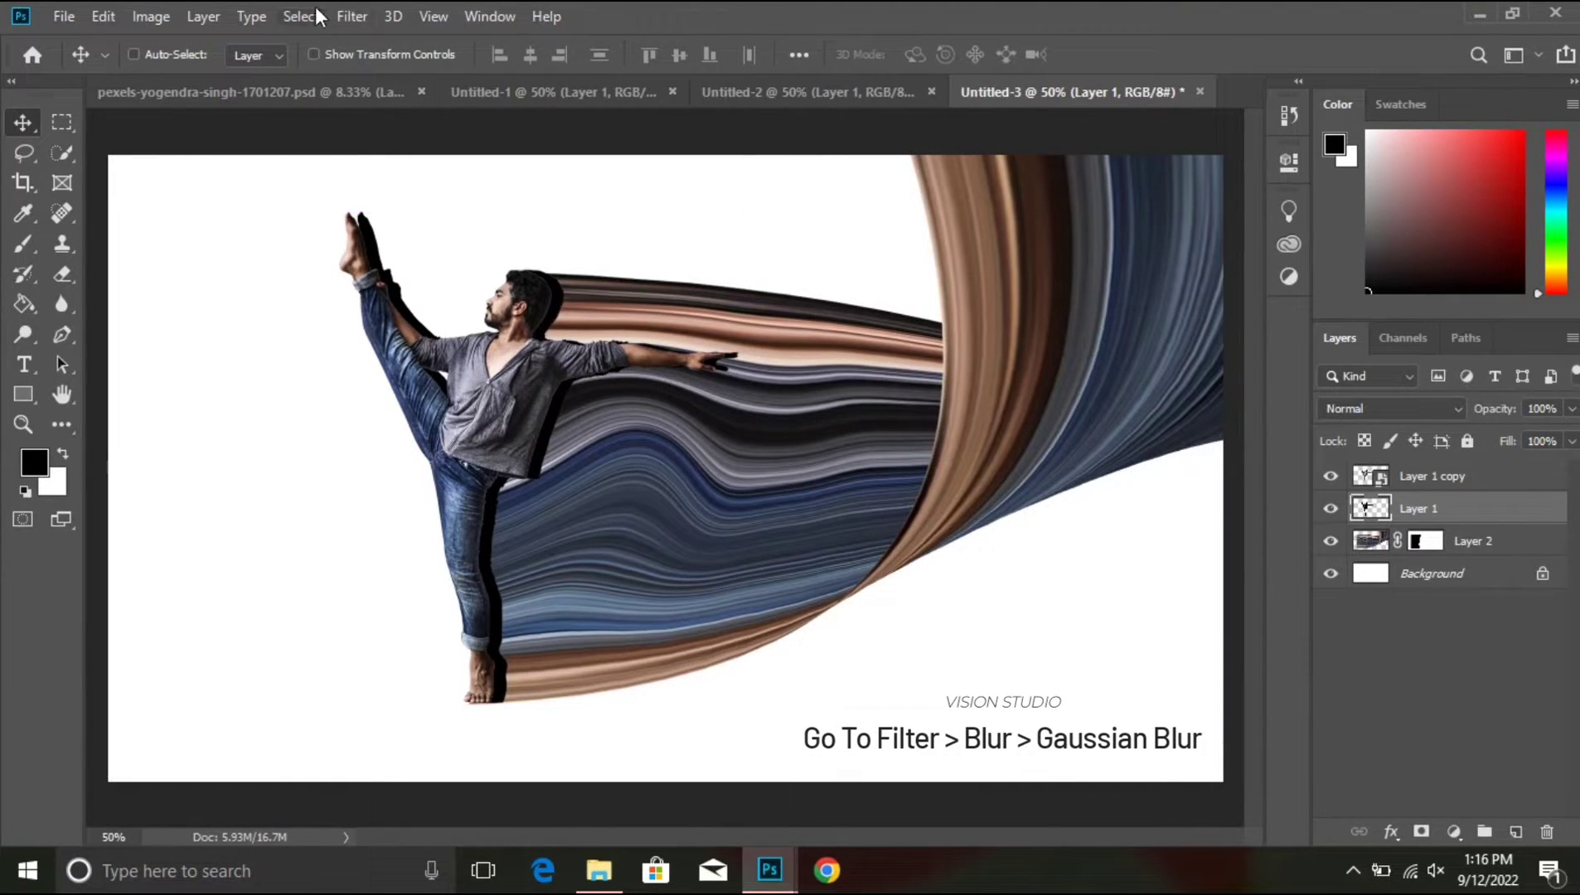
Step: Soften the black silhouette on Layer 1 with a Gaussian Blur of about 23.5 pixels radius
left_click(350, 18)
mouse_move(523, 278)
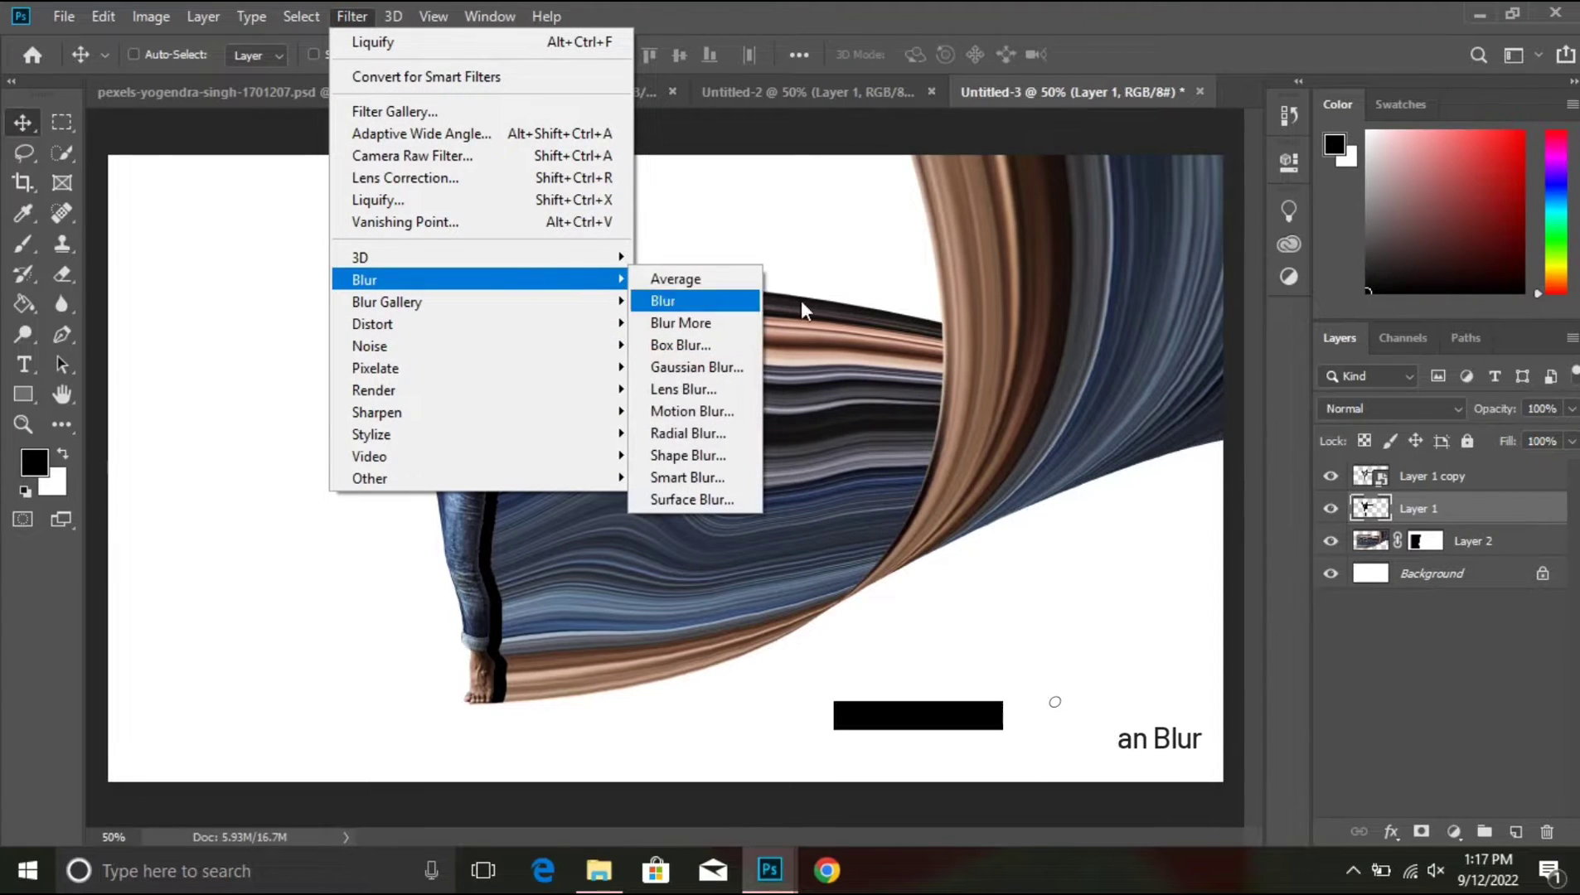
left_click(721, 375)
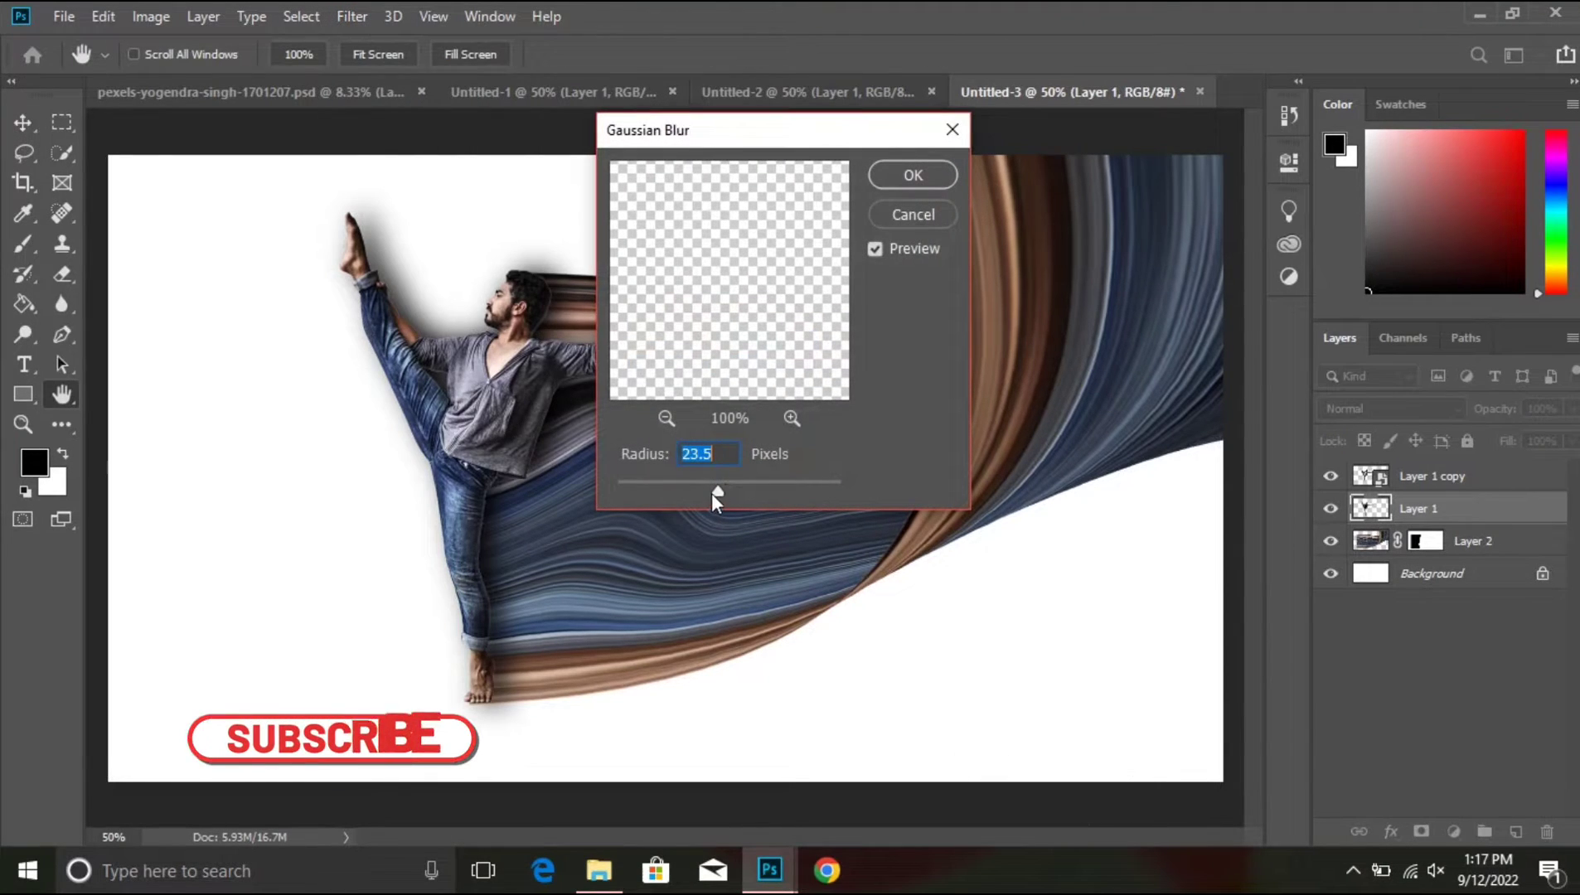
left_click_drag(717, 492, 714, 491)
left_click(902, 183)
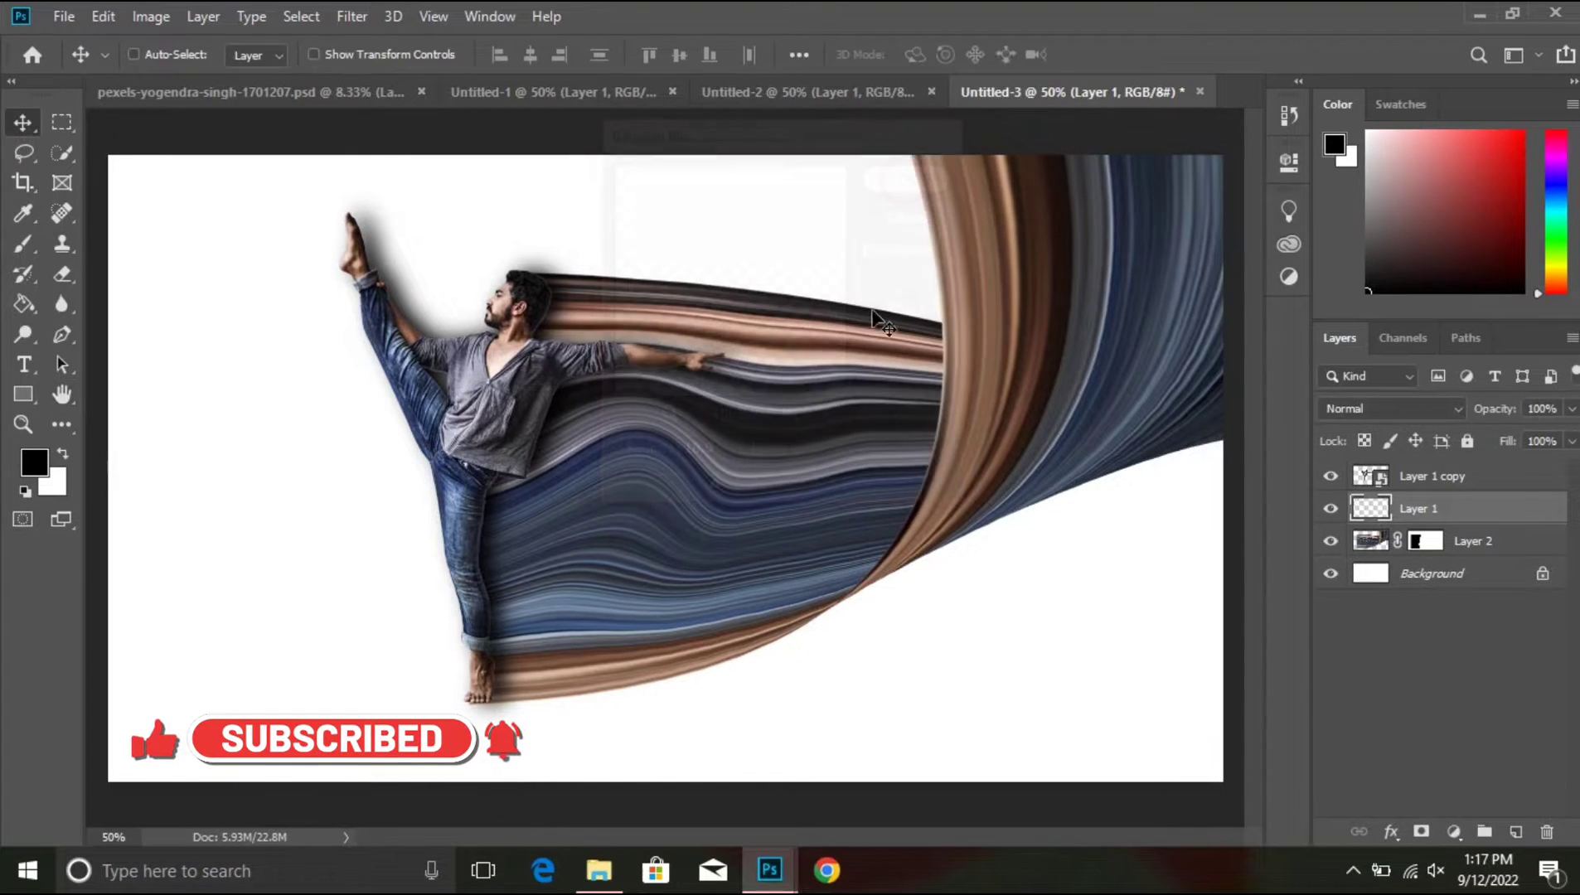
Step: Add a Solid Color fill layer directly above the Background in light grey c7c7c7
left_click(1462, 574)
left_click(1452, 831)
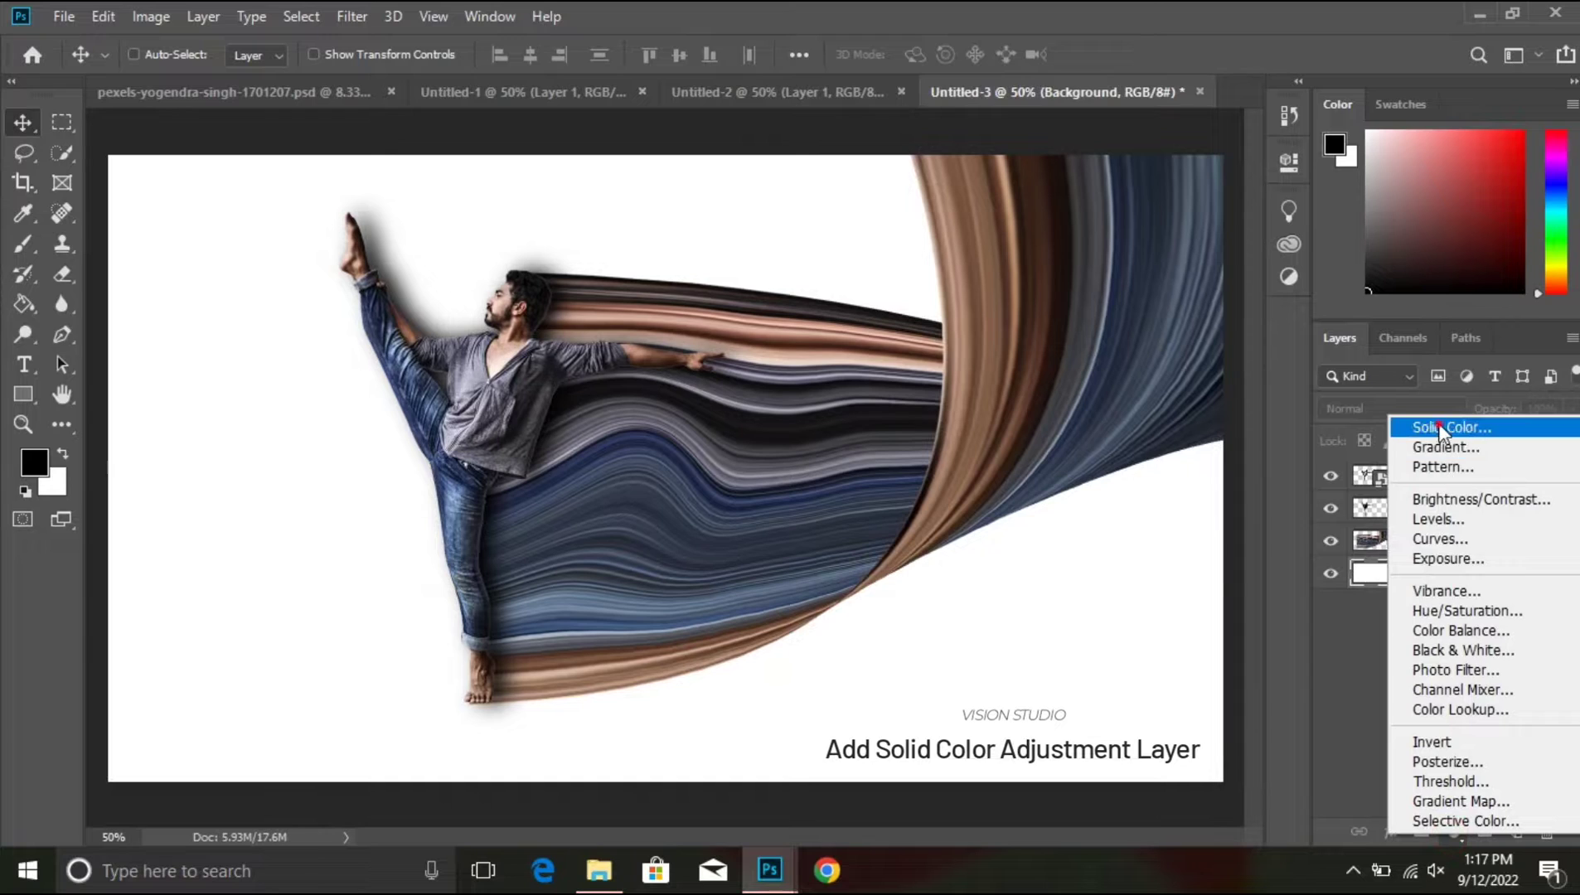
left_click(1359, 427)
left_click(484, 366)
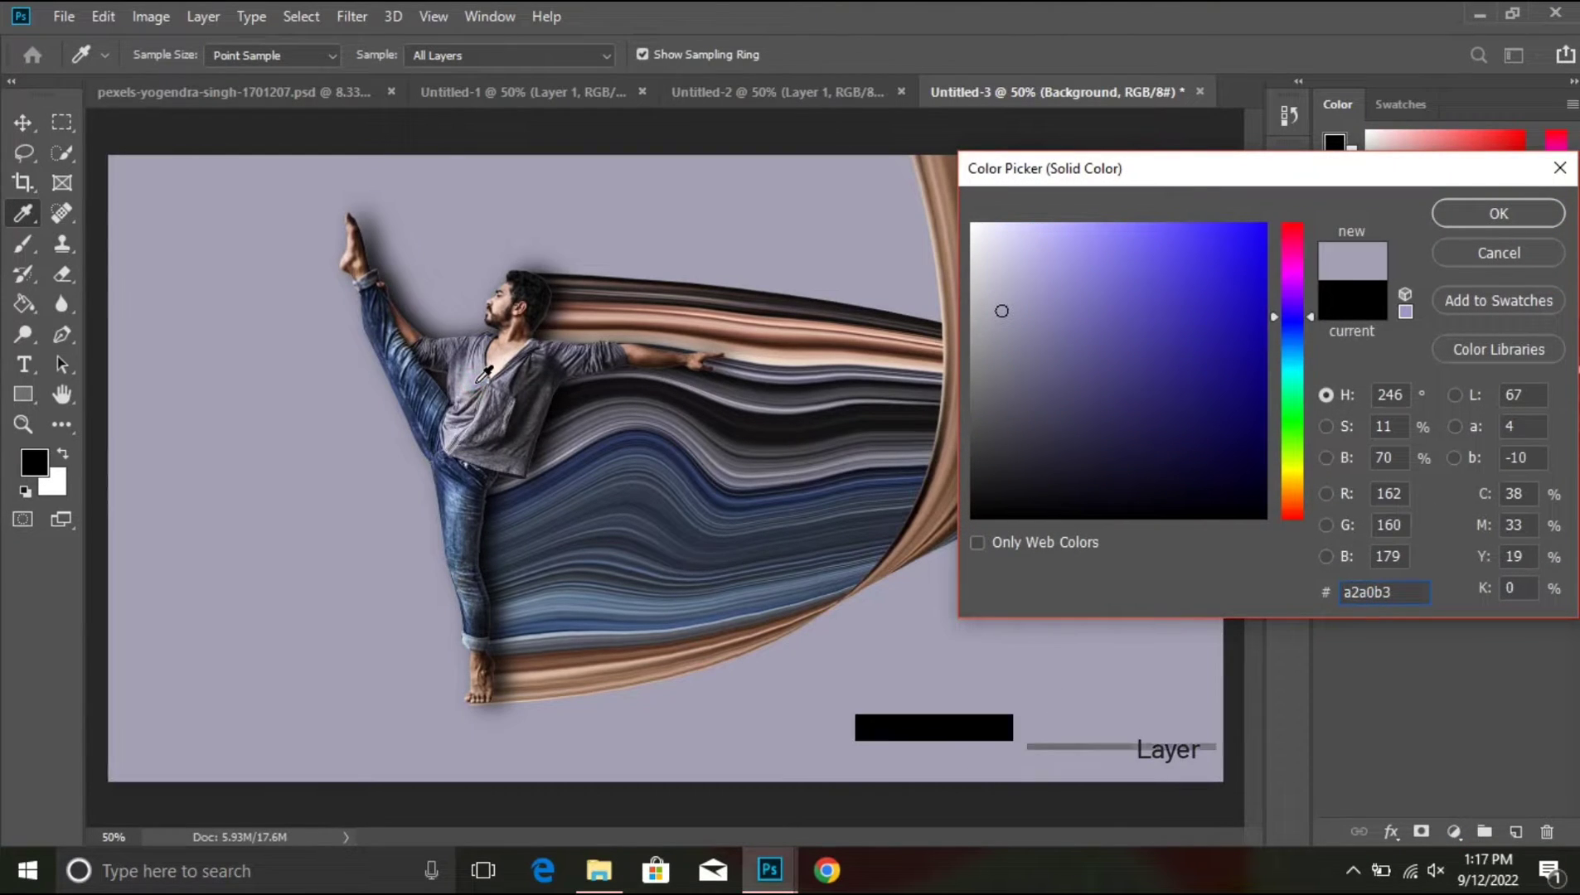
left_click(636, 448)
left_click(499, 374)
left_click(473, 369)
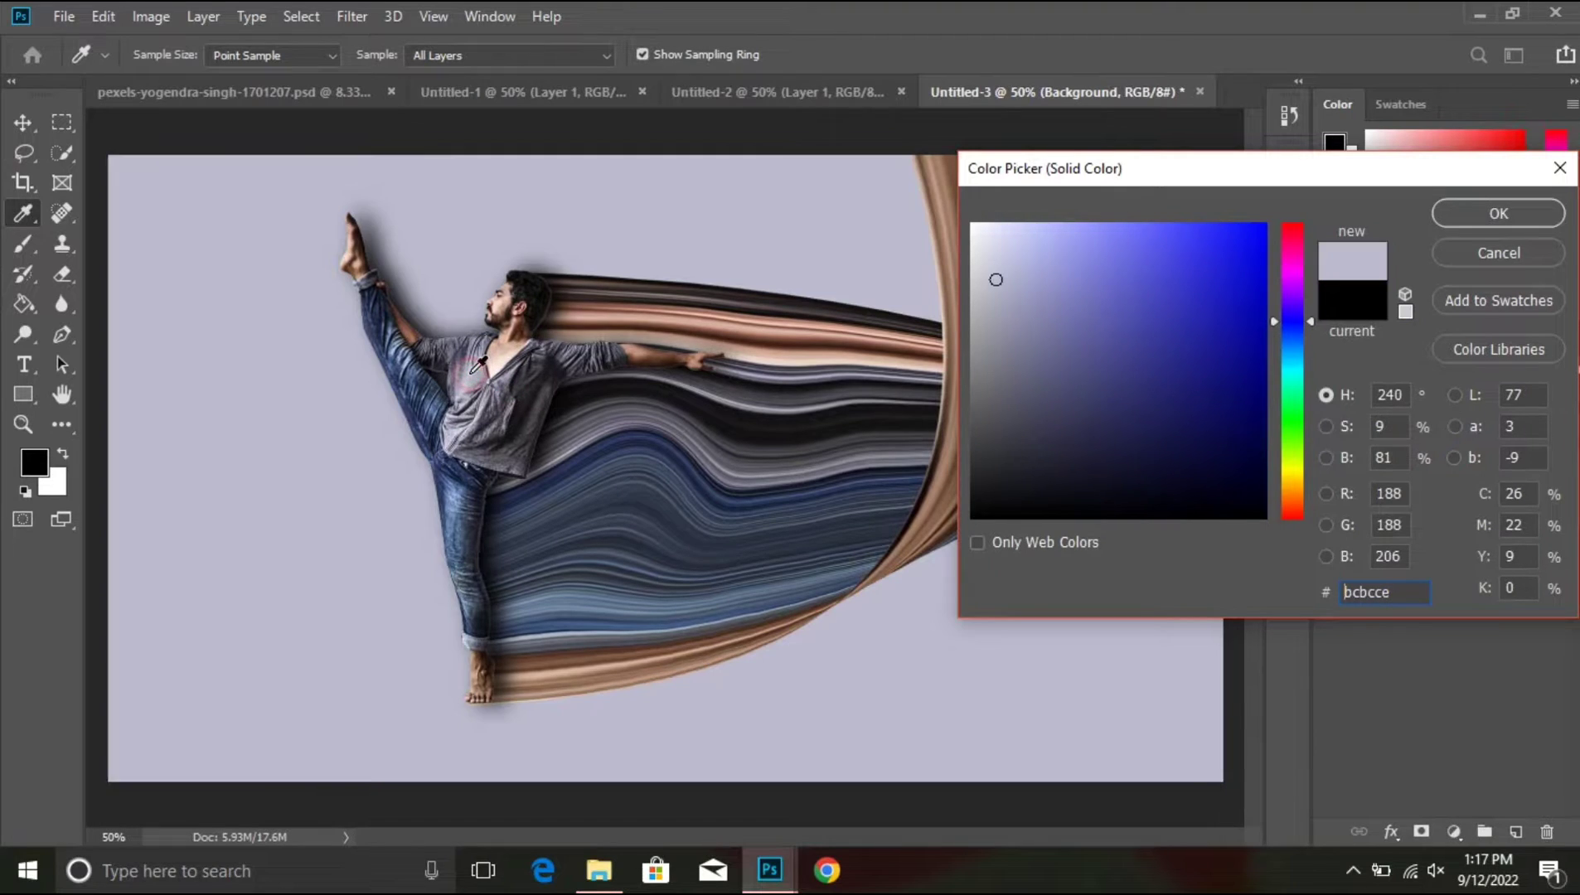
left_click_drag(1003, 294, 966, 288)
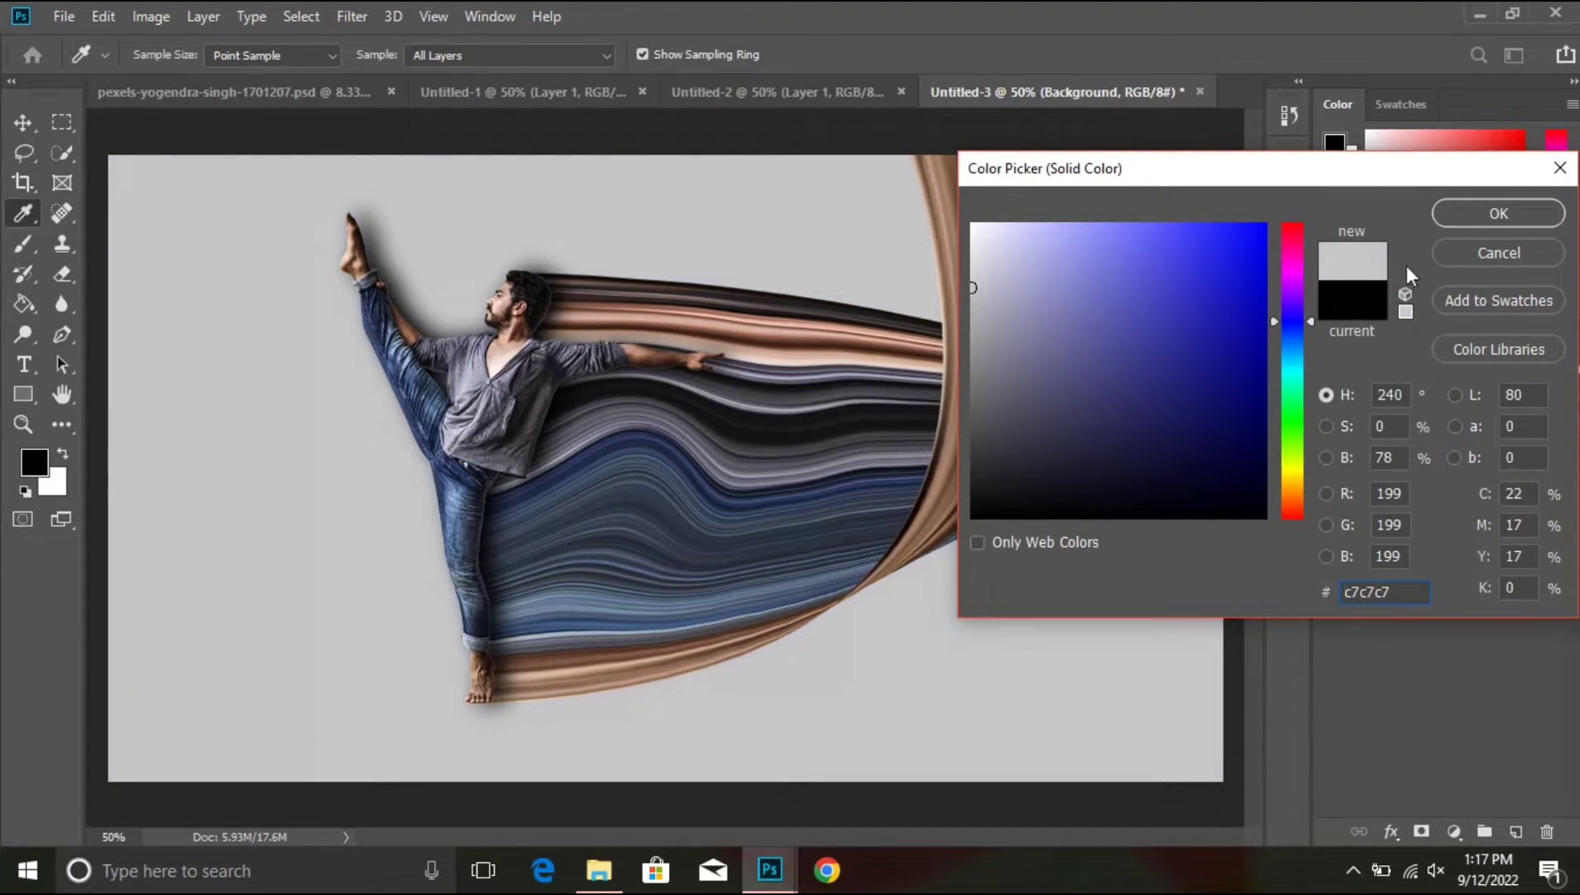
left_click(1457, 215)
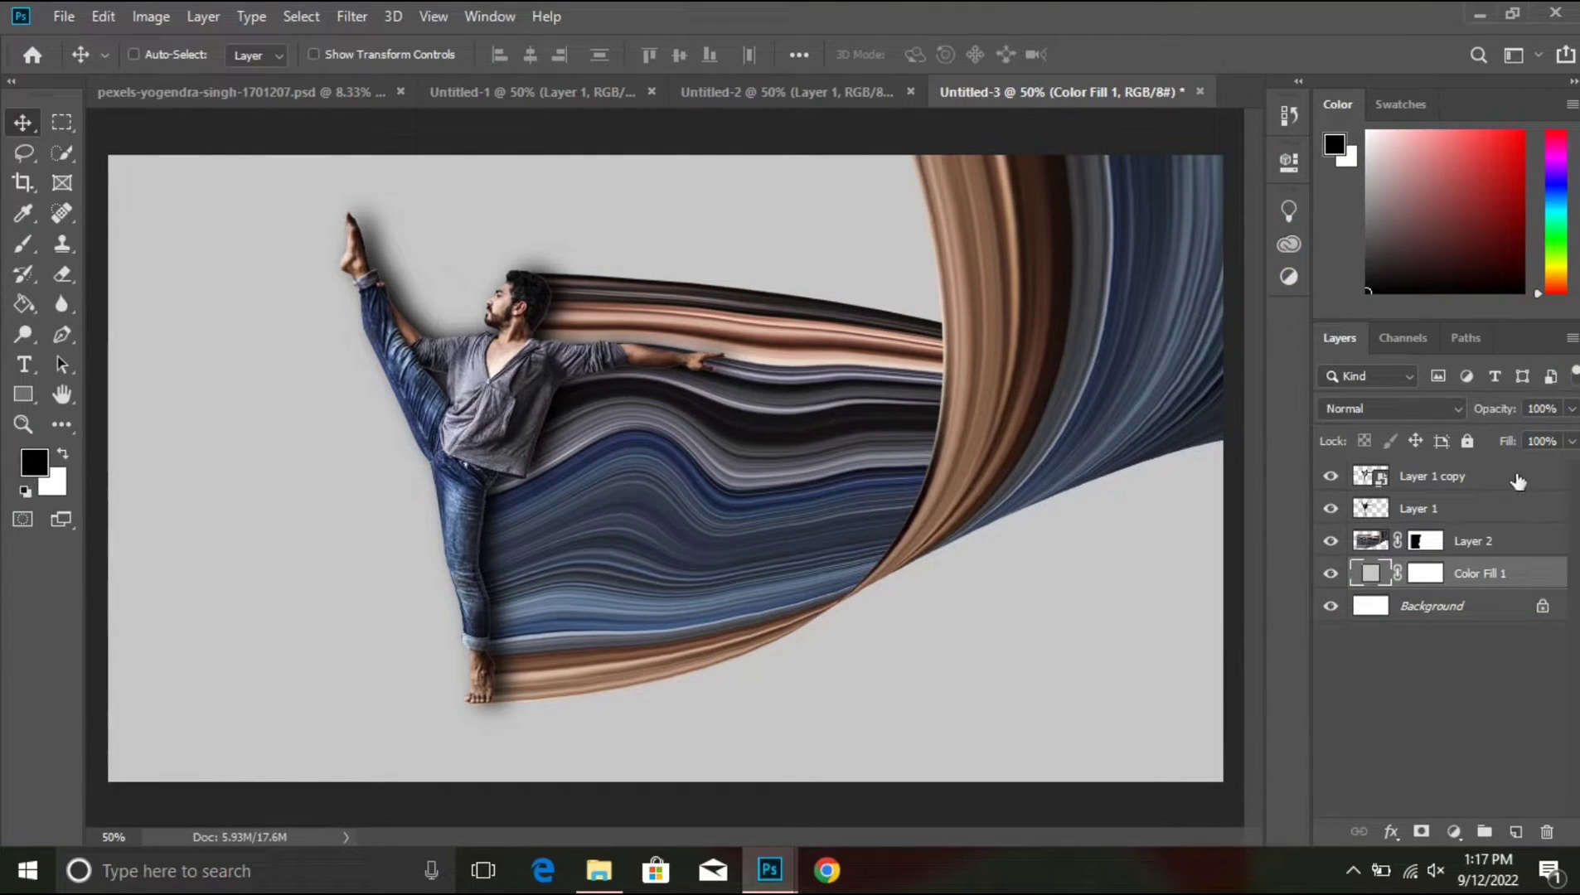
Step: Lower the opacity of the Layer 1 shadow to about 75% and add a new empty layer above Layer 2
left_click(1467, 516)
left_click_drag(1505, 415, 1480, 412)
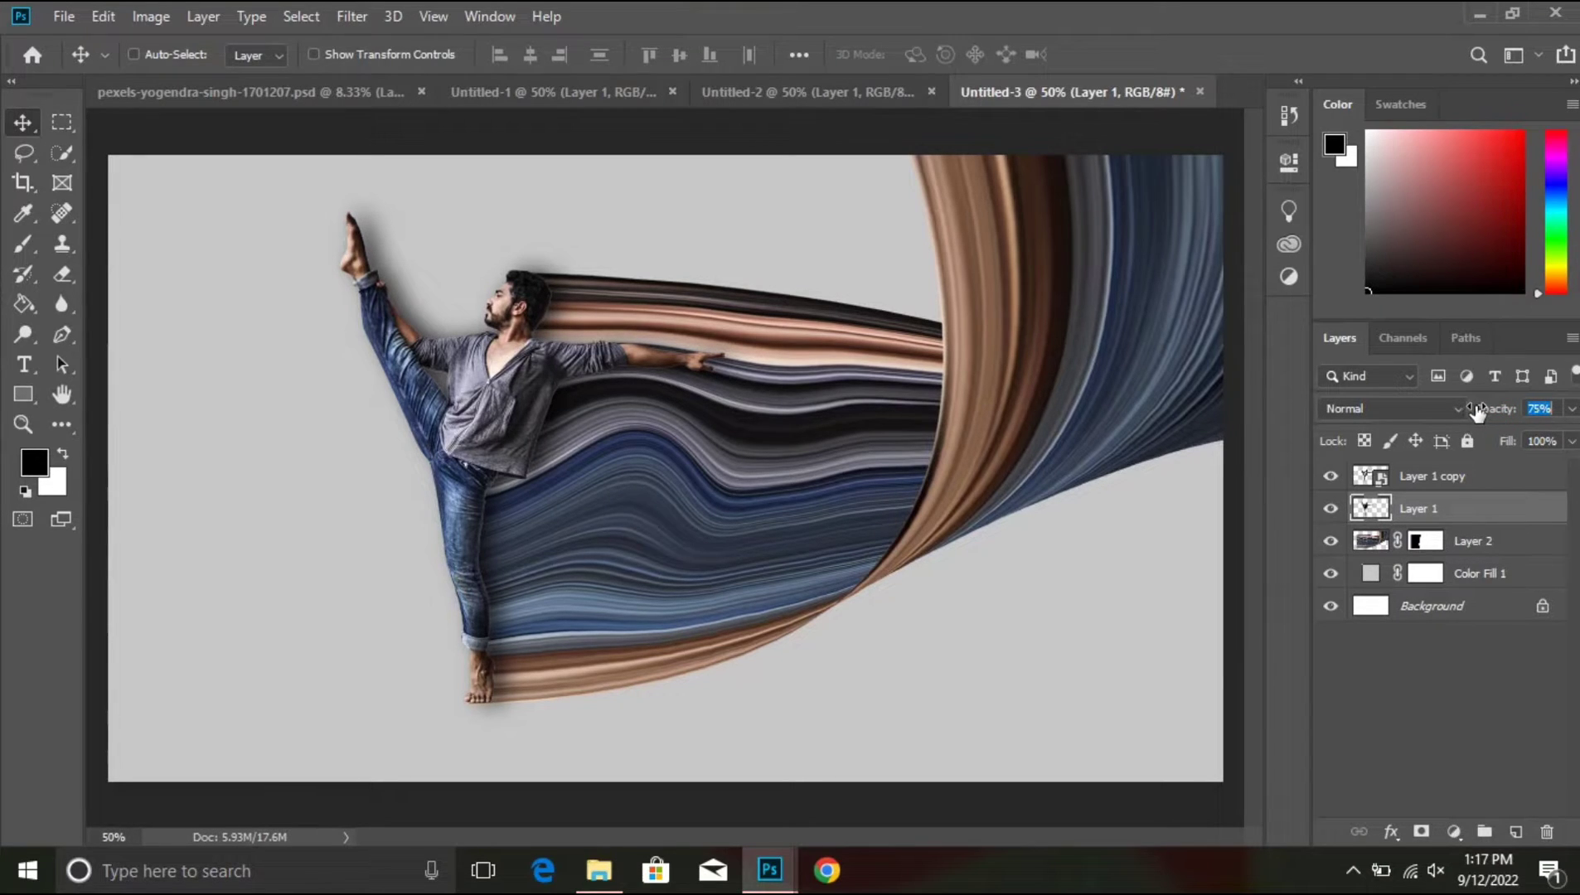
left_click(1490, 547)
left_click(1516, 832)
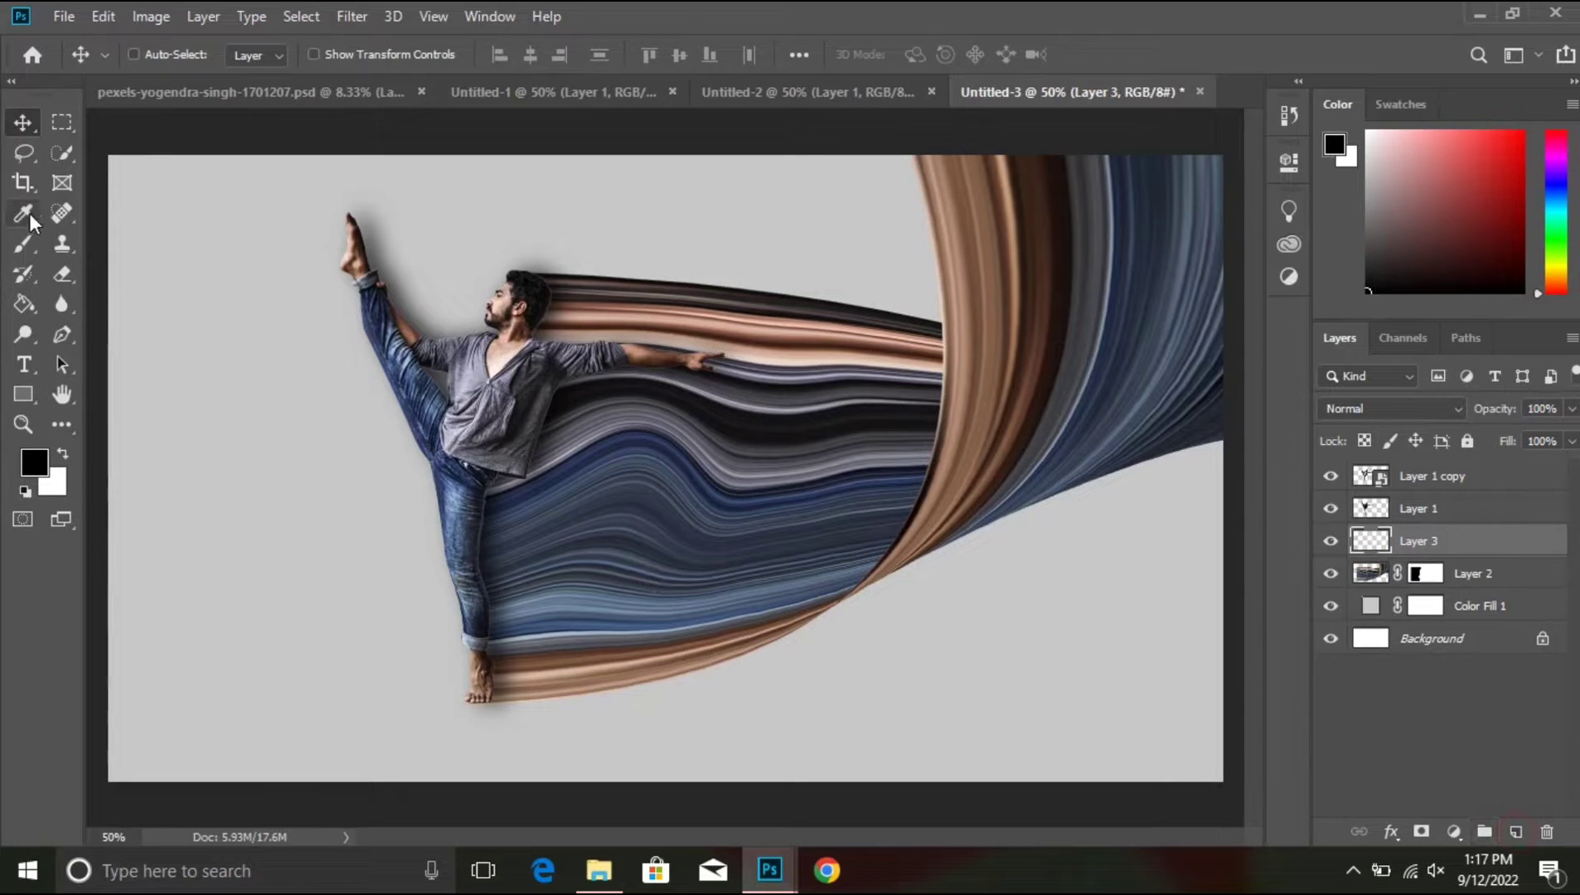
Step: Brush soft highlights over the wavy streaks on Layer 3 in a sampled pale peach, size 296 and 11% flow, undoing the last stroke
left_click(23, 244)
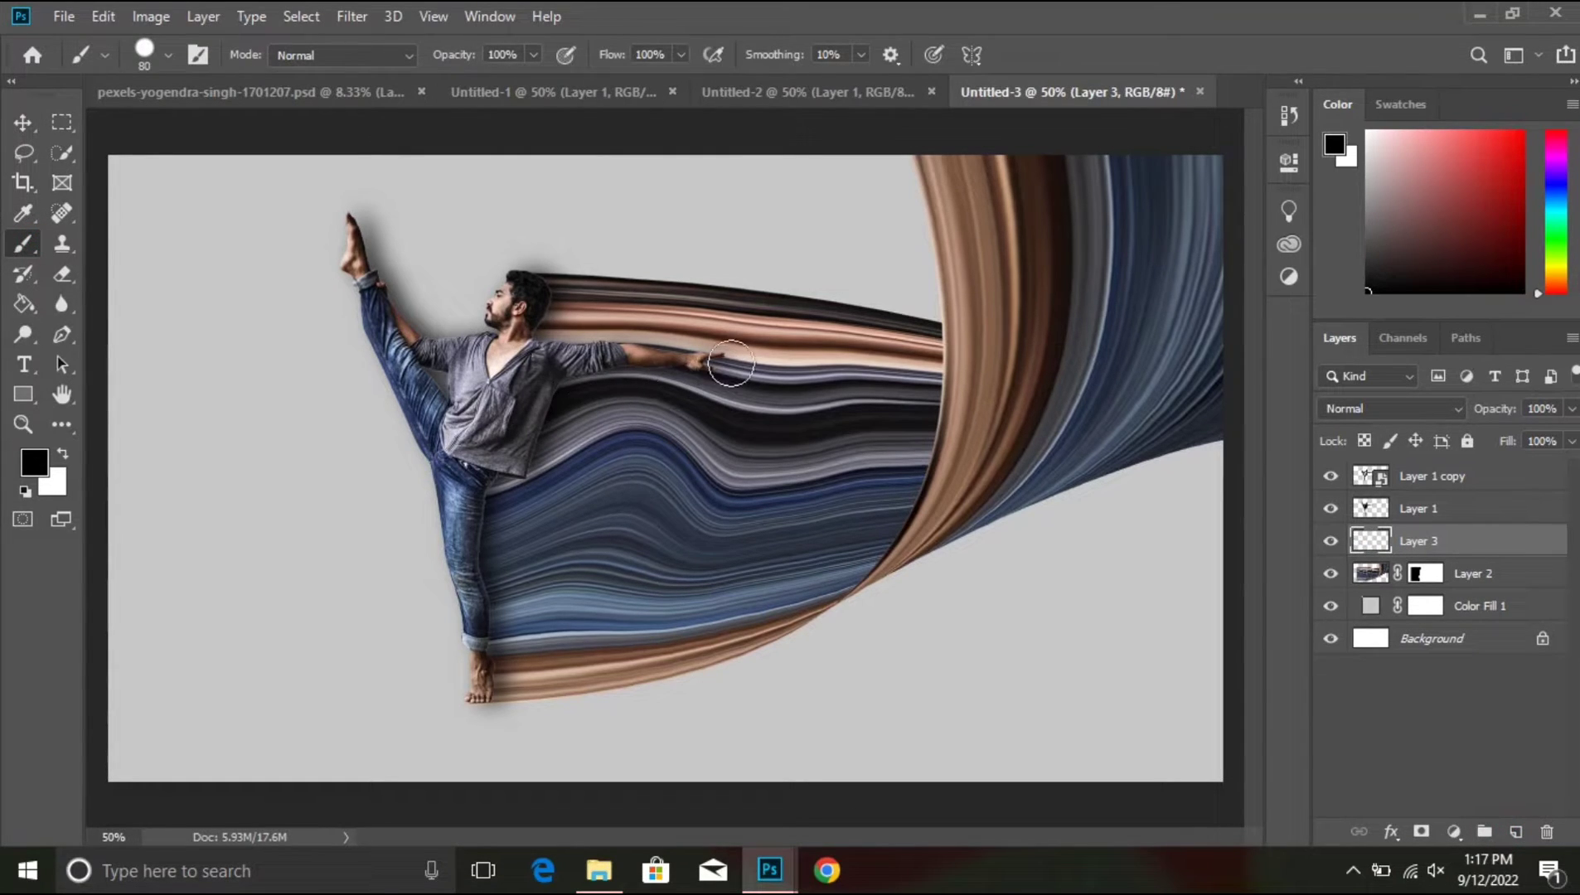
left_click(771, 354, "alt")
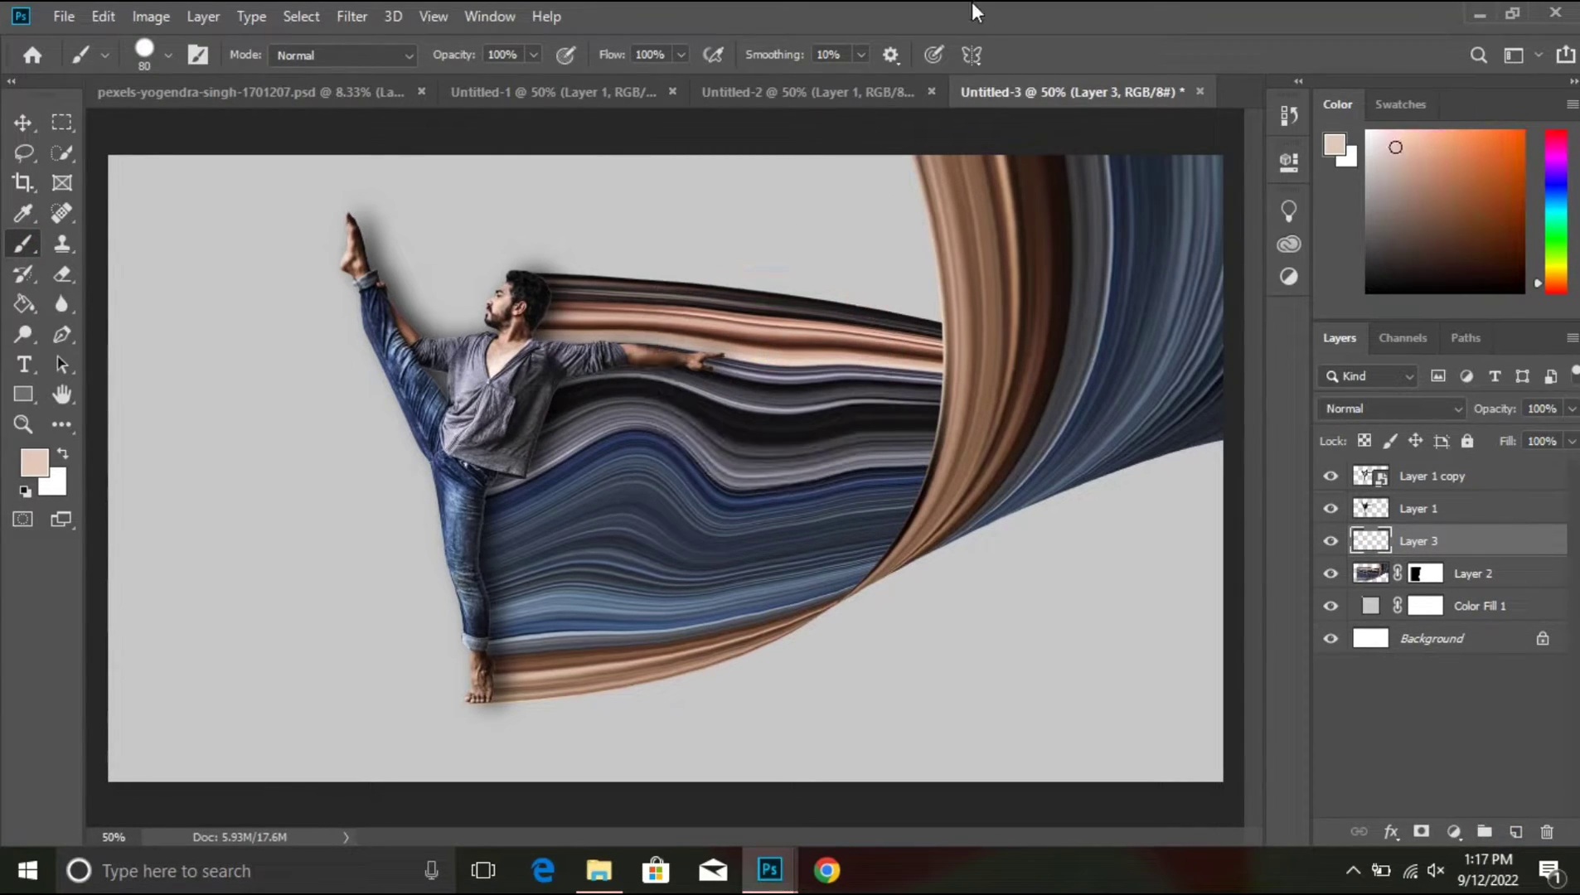
key("bracketright")
key("bracketright")
key("bracketright")
key("bracketright")
key("bracketright")
key("bracketright")
key("bracketright")
key("bracketright")
right_click(579, 440, "alt")
left_click_drag(577, 526, 569, 284)
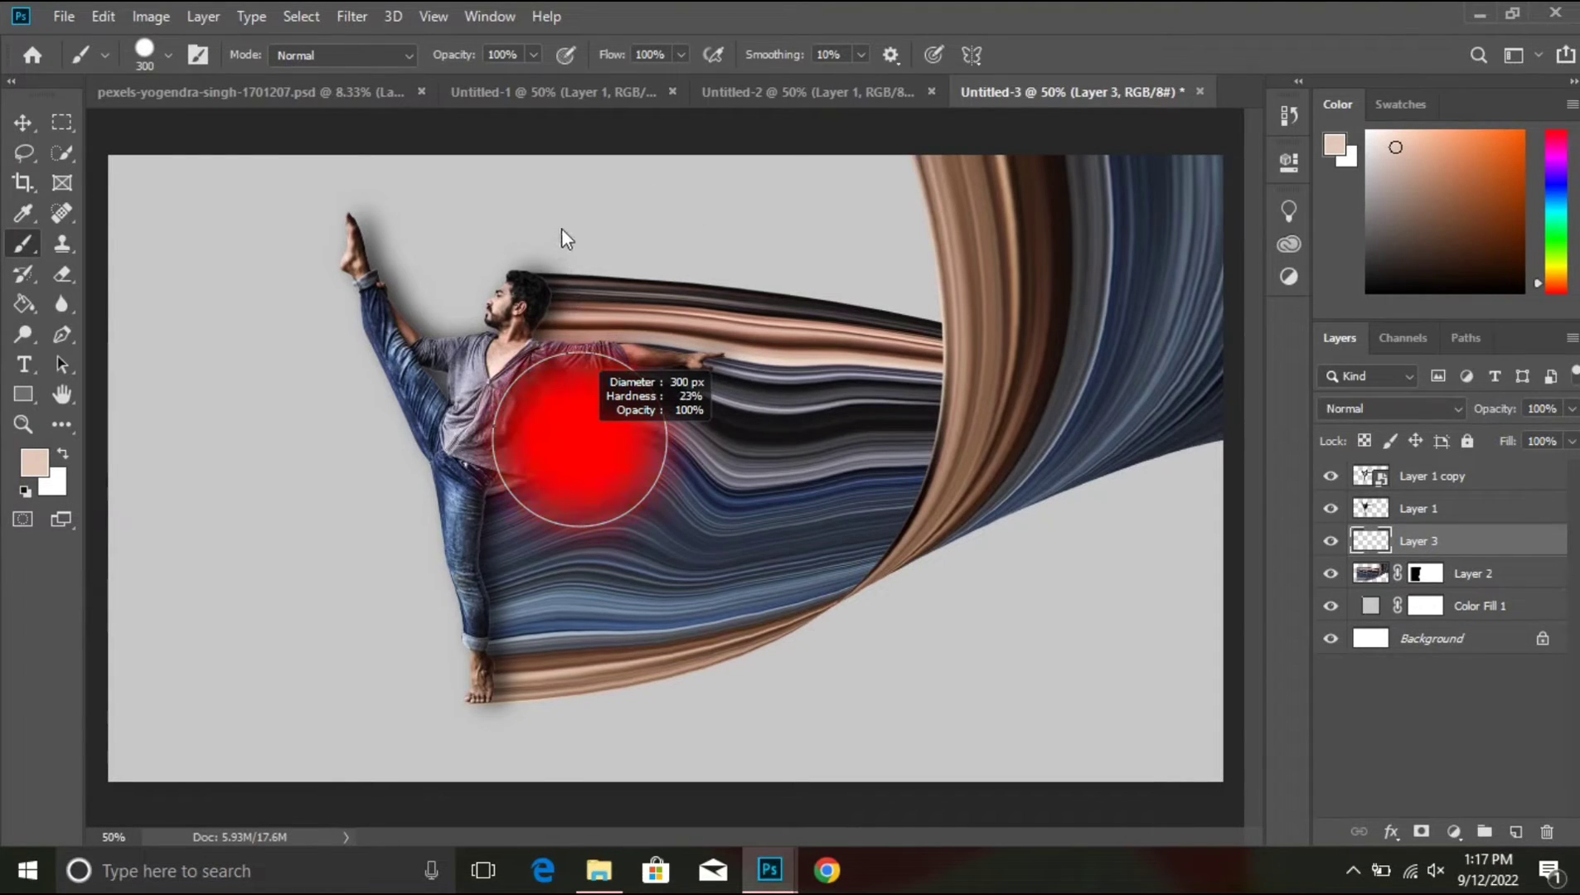
mouse_move(561, 229)
left_mouse_down()
mouse_move(566, 5)
mouse_move(581, 4)
left_mouse_up()
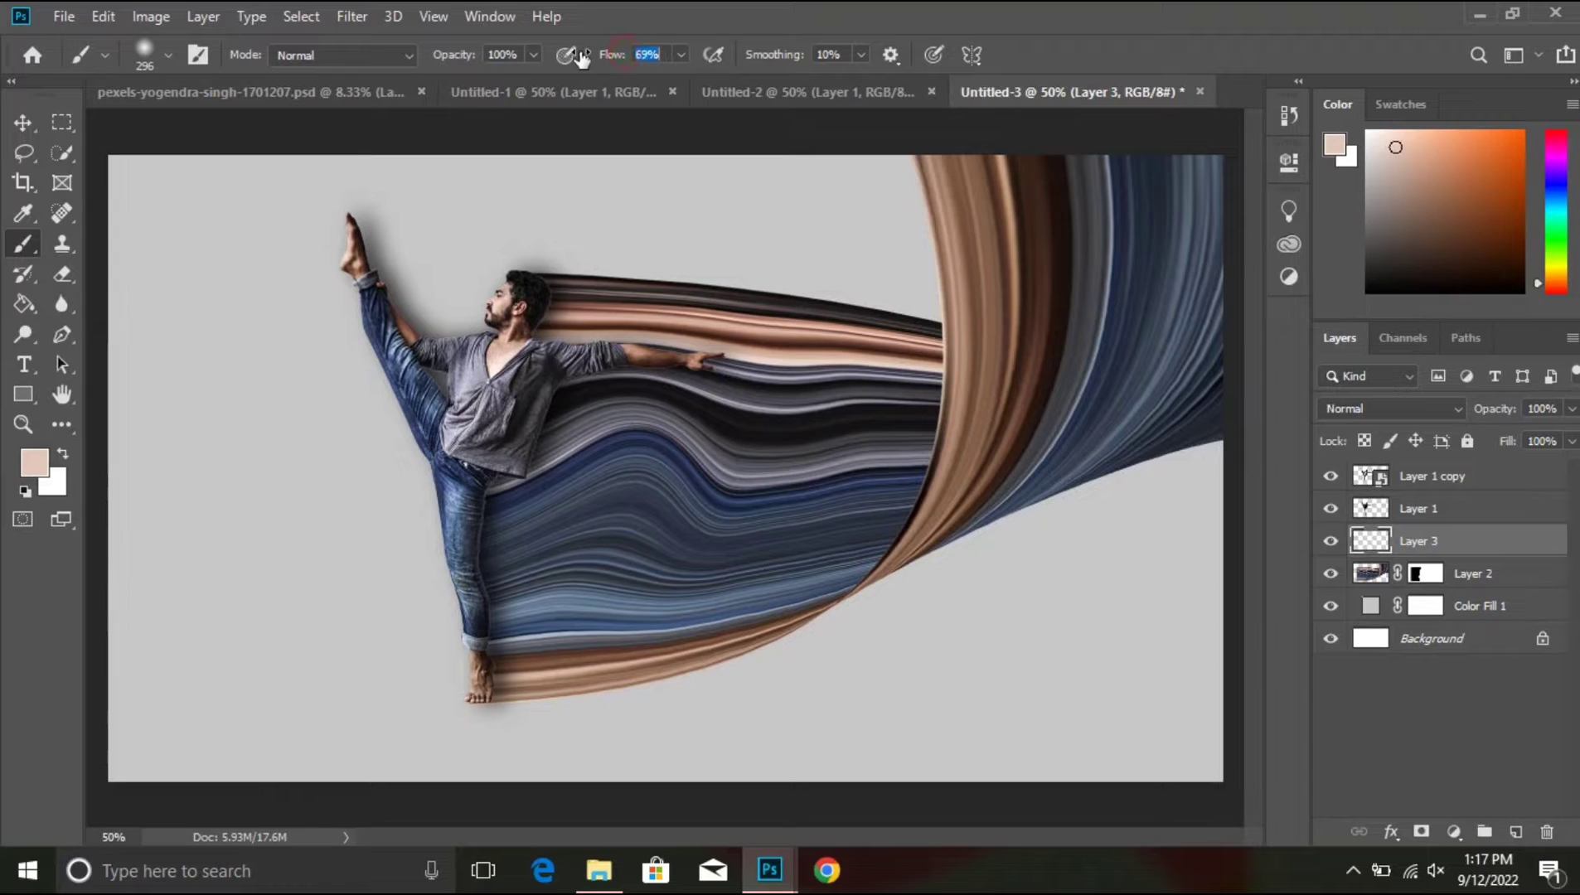
left_click_drag(531, 60, 519, 60)
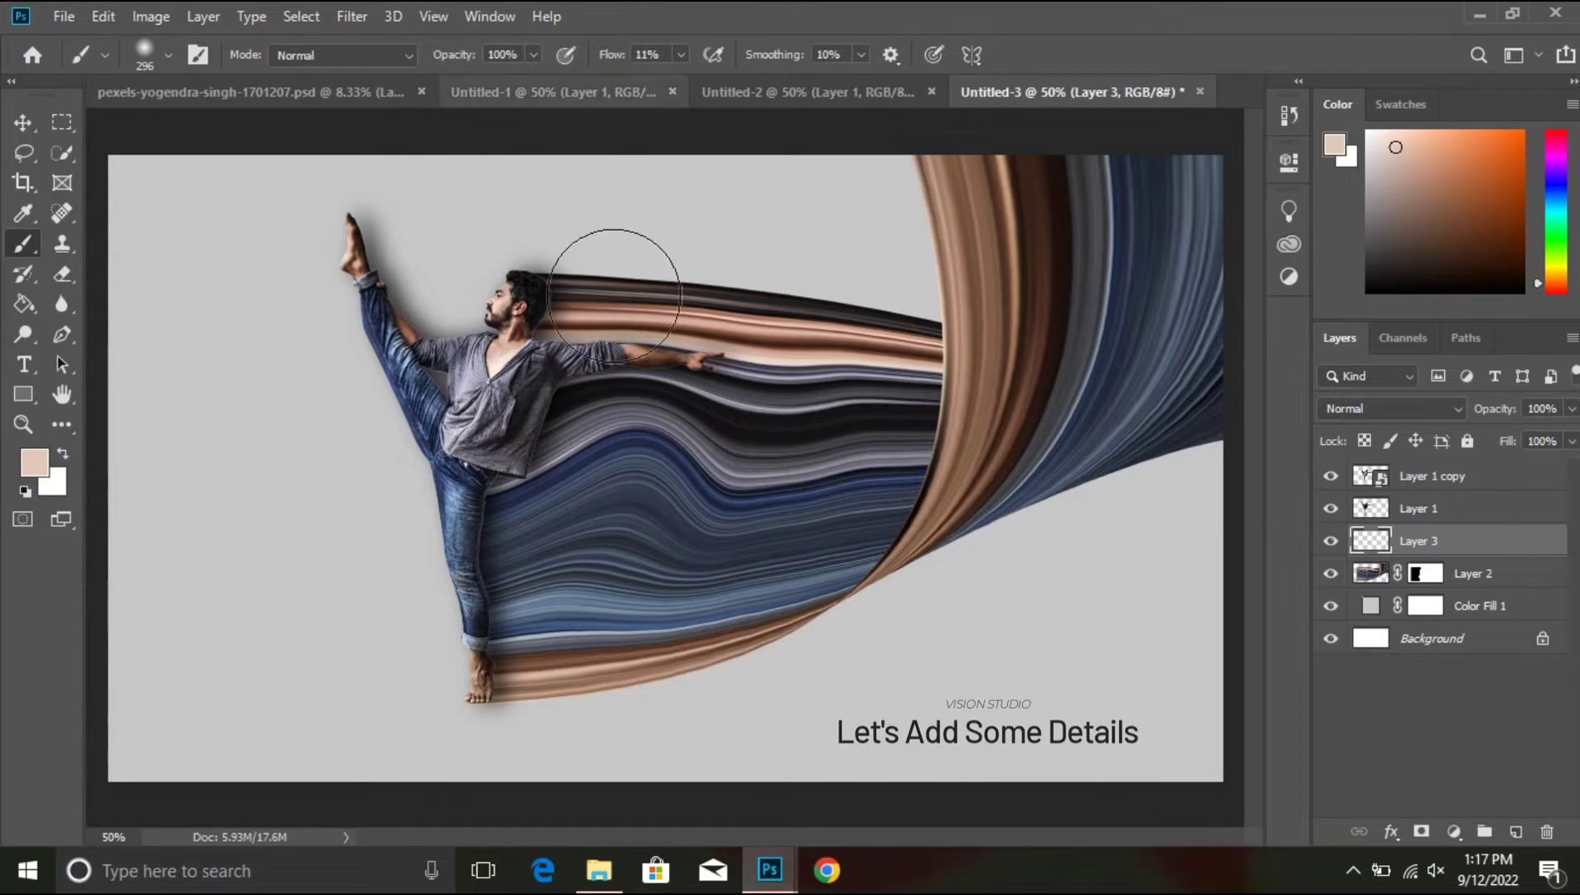
mouse_move(582, 582)
left_mouse_down()
mouse_move(581, 606)
mouse_move(669, 265)
mouse_move(811, 599)
mouse_move(766, 345)
mouse_move(746, 487)
left_mouse_up()
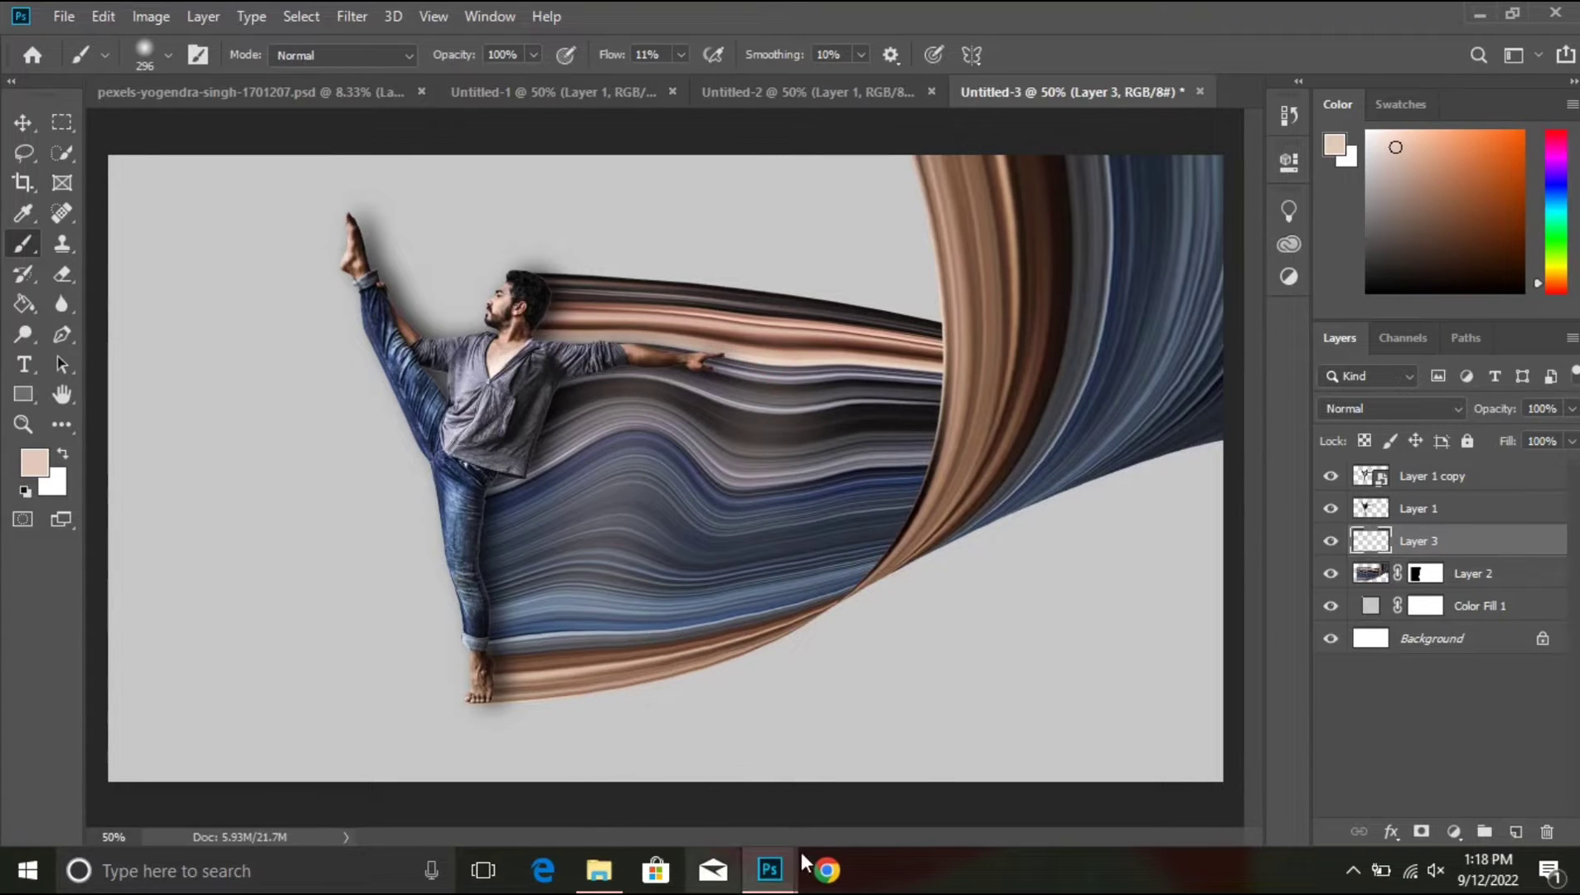
key("ctrl+z")
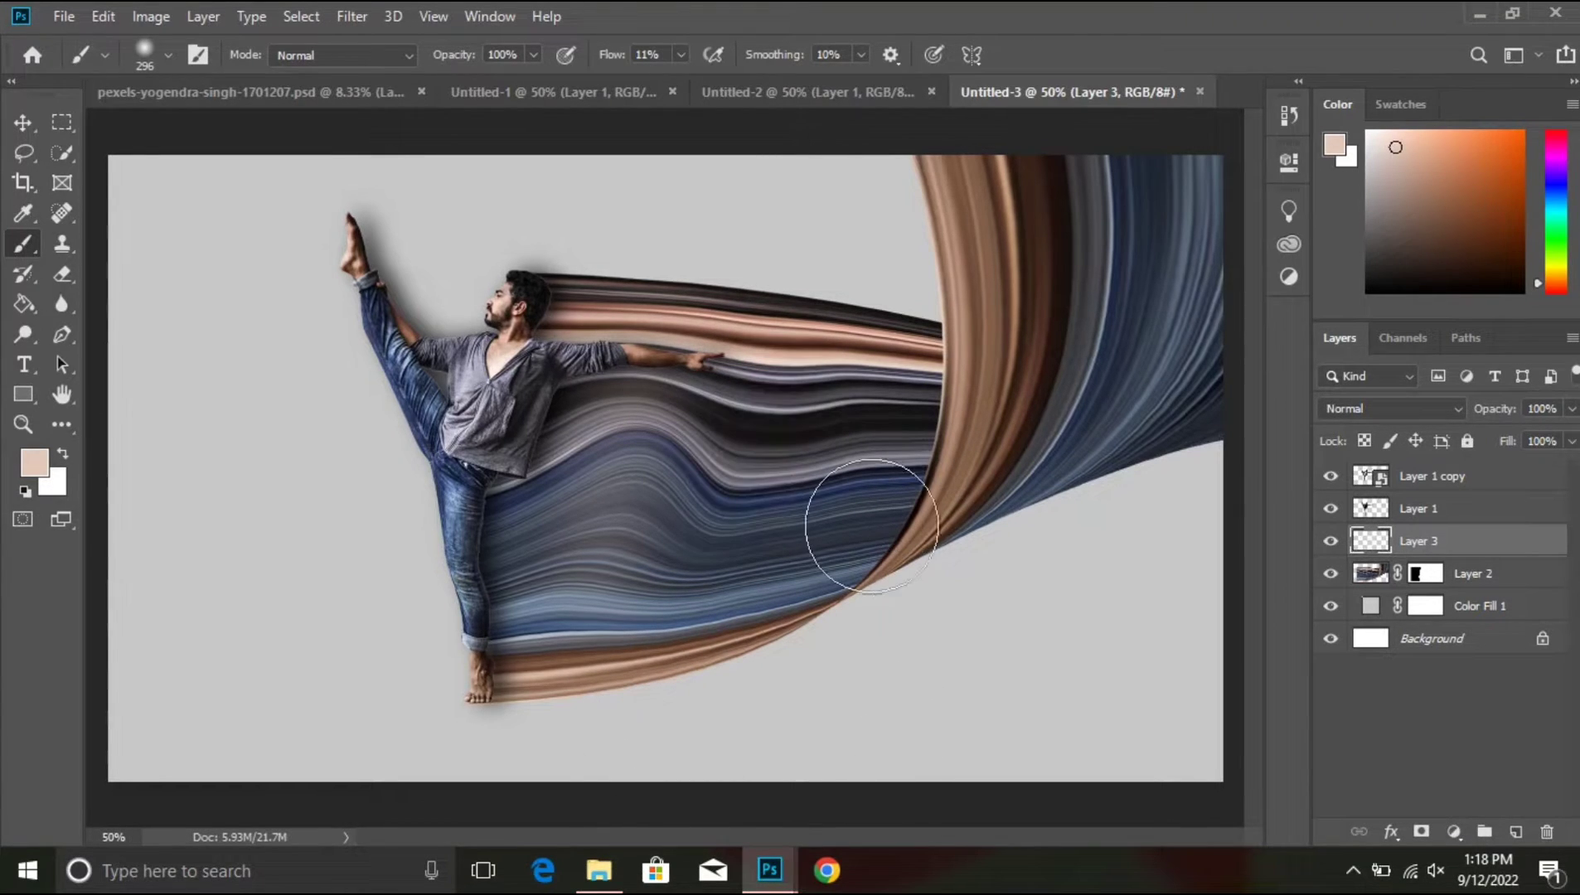
Step: Paint soft black shading into the dips of the wavy streaks on Layer 3 with a 175 px brush
key("d")
key("bracketleft")
key("bracketleft")
key("bracketleft")
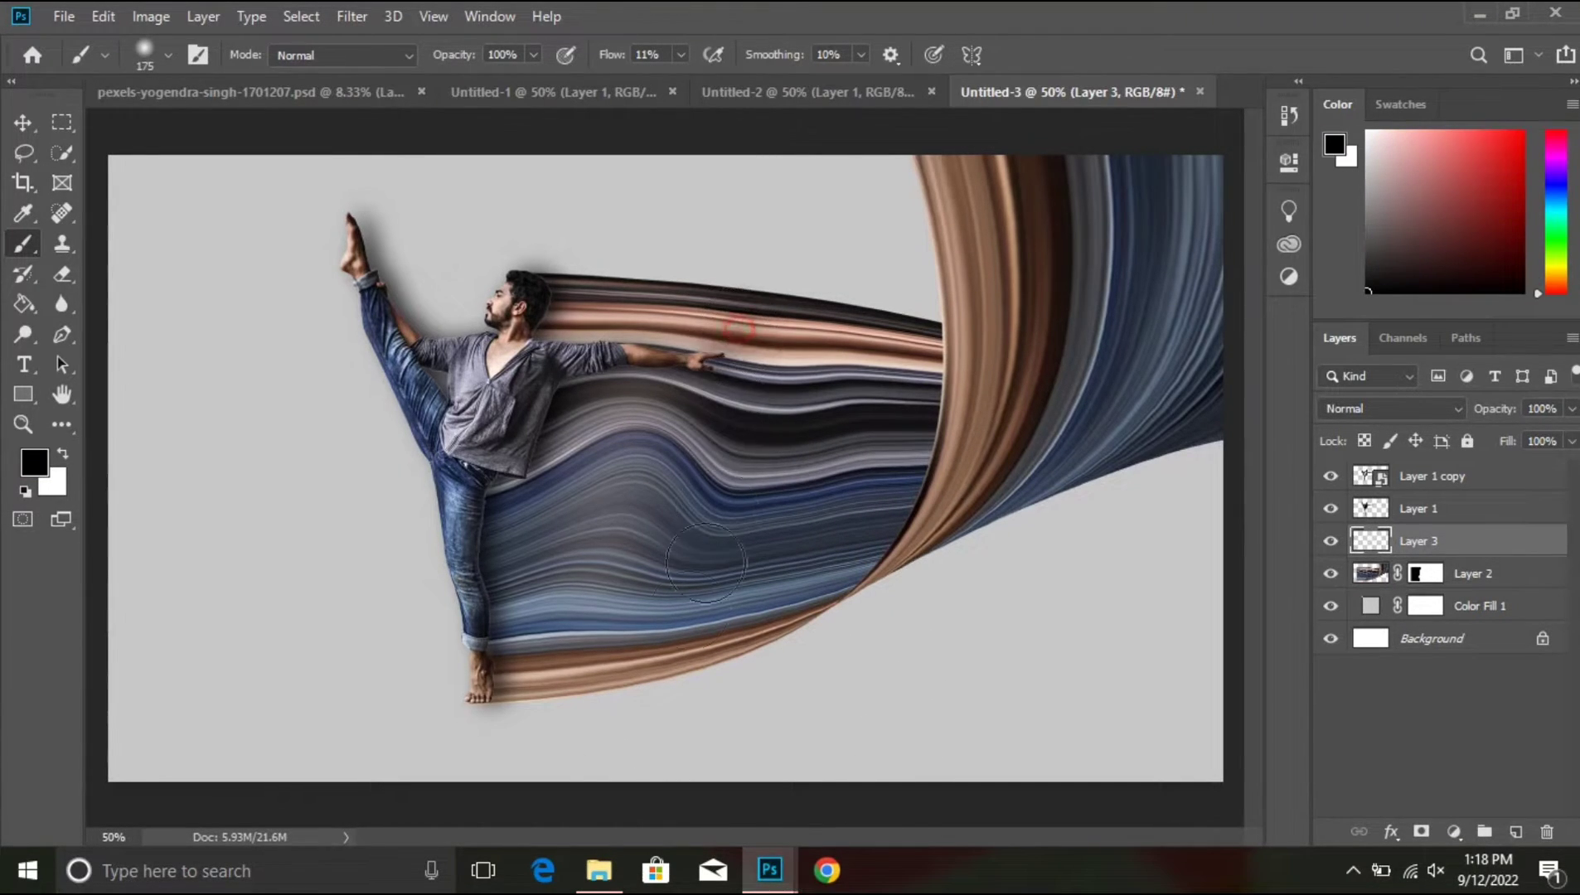
left_click(854, 495)
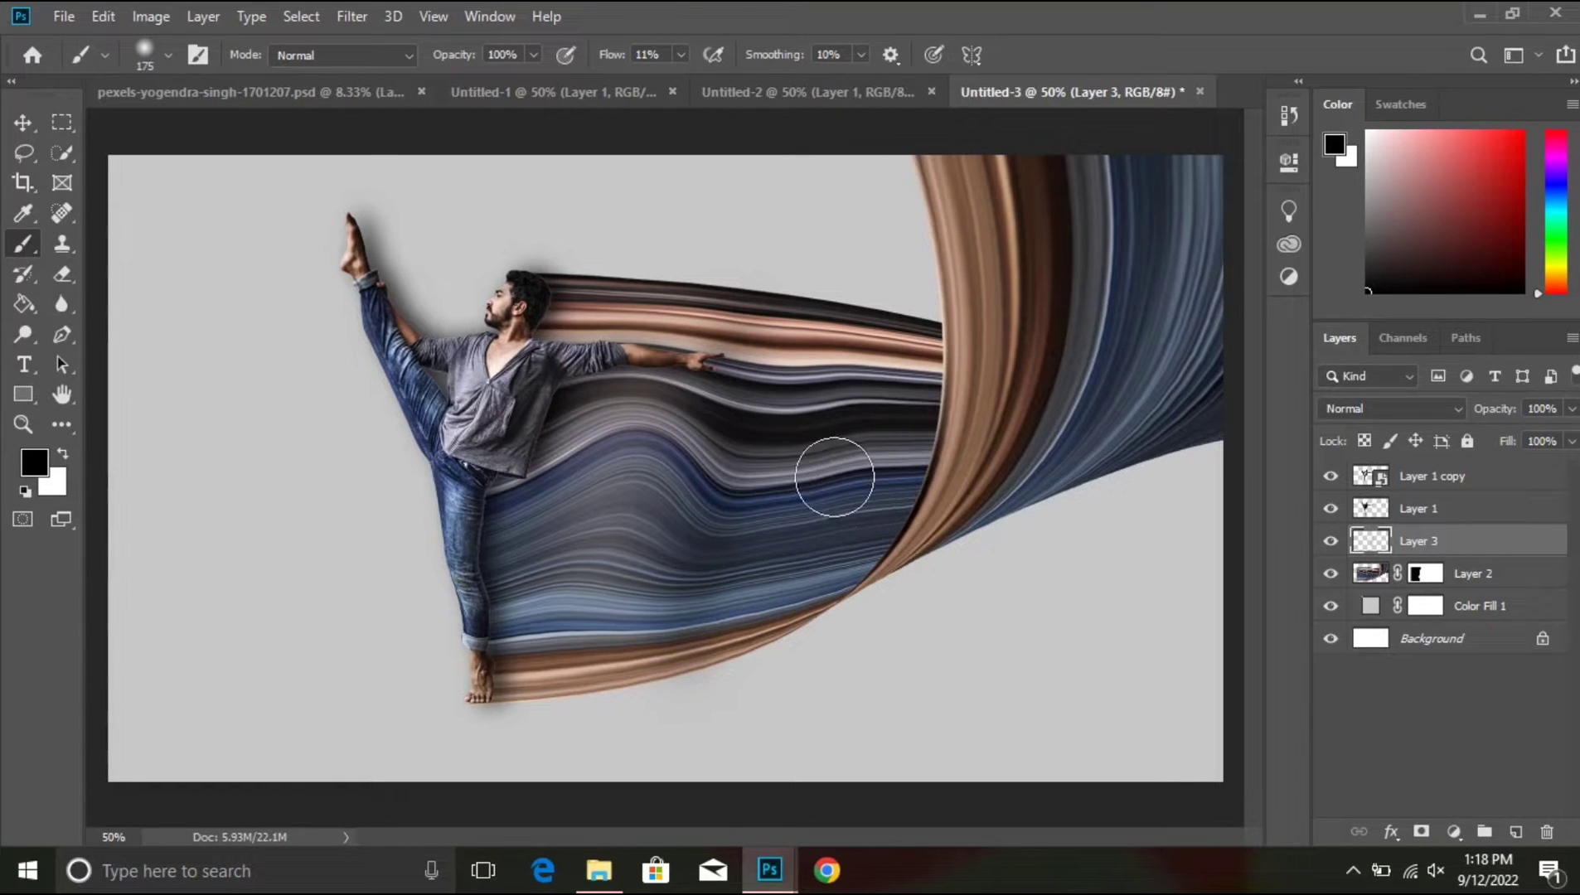
Step: Sample the pale peach streak again and brush more highlights across the blue waves toward the curl at size 300
left_click(803, 344, "alt")
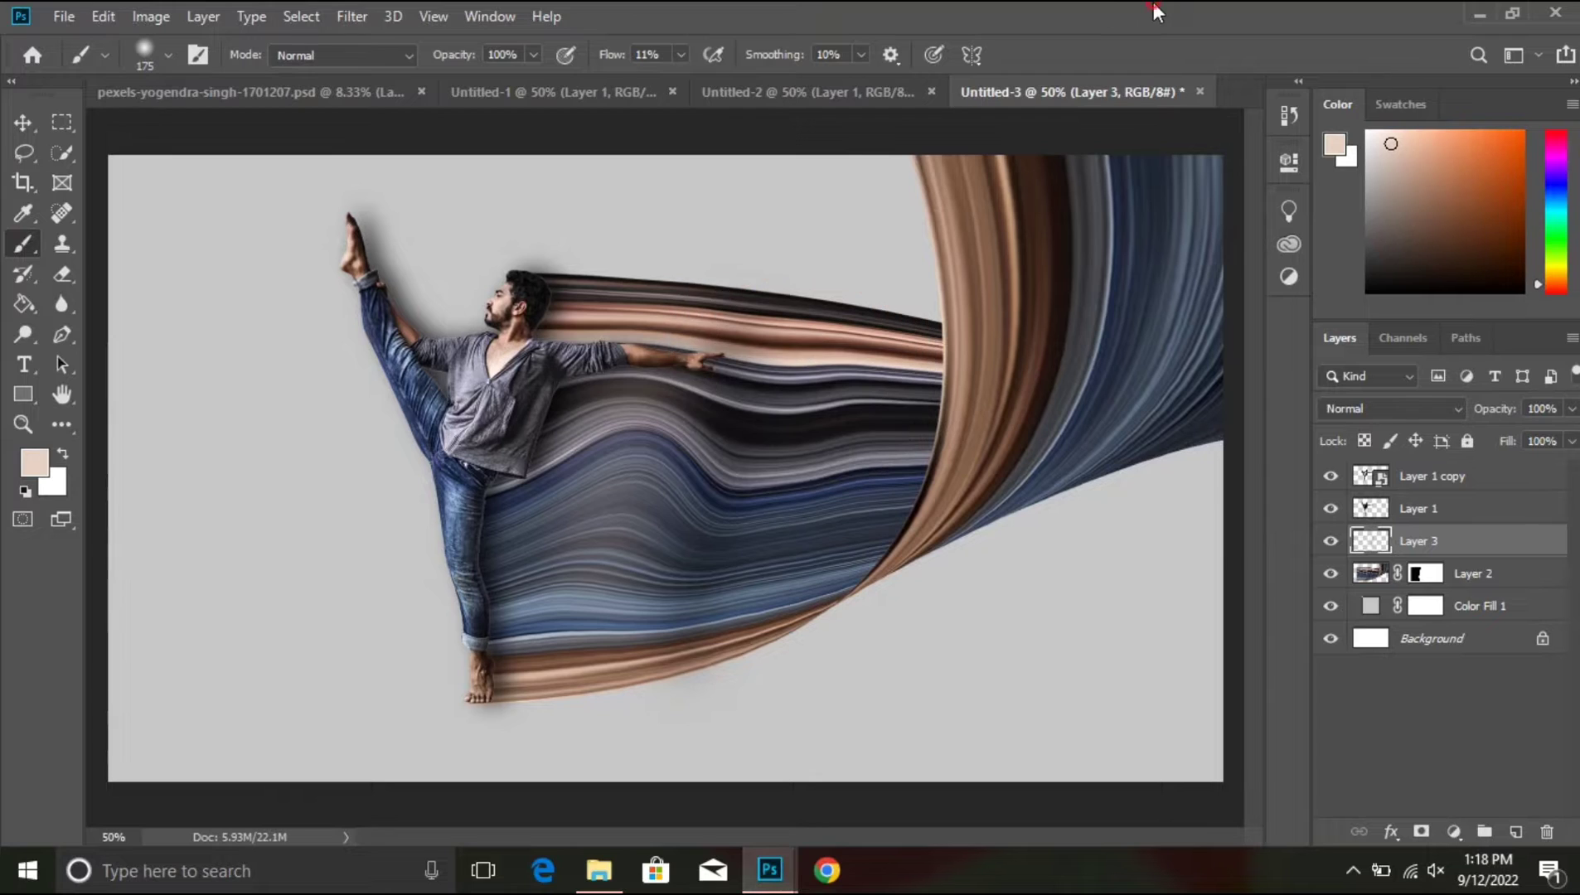
key("bracketright")
key("bracketright")
key("bracketright")
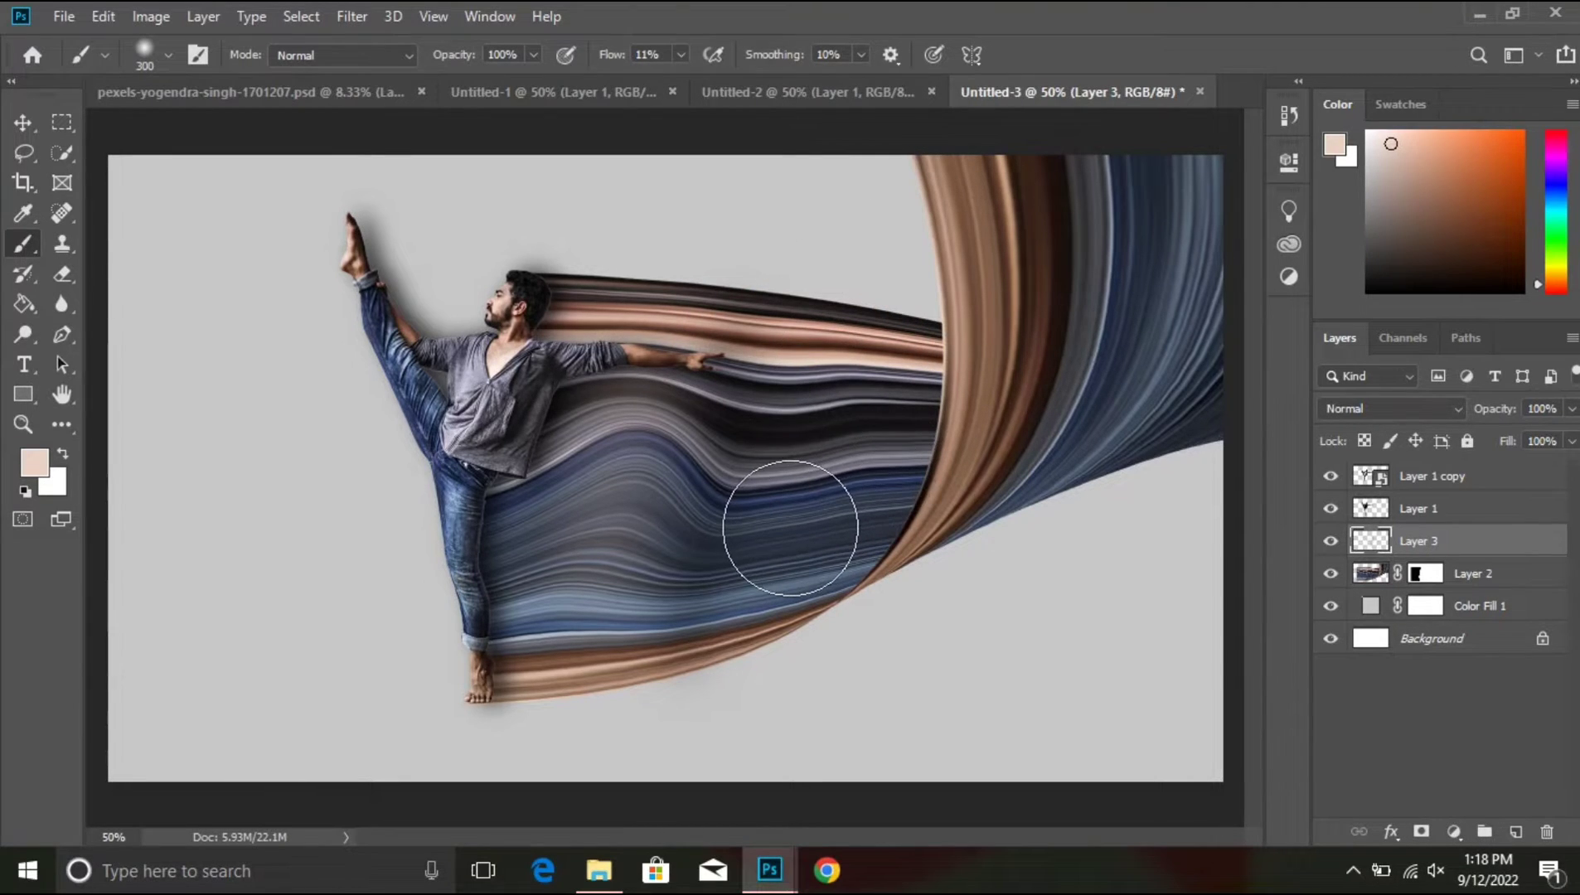
left_click_drag(790, 528, 910, 523)
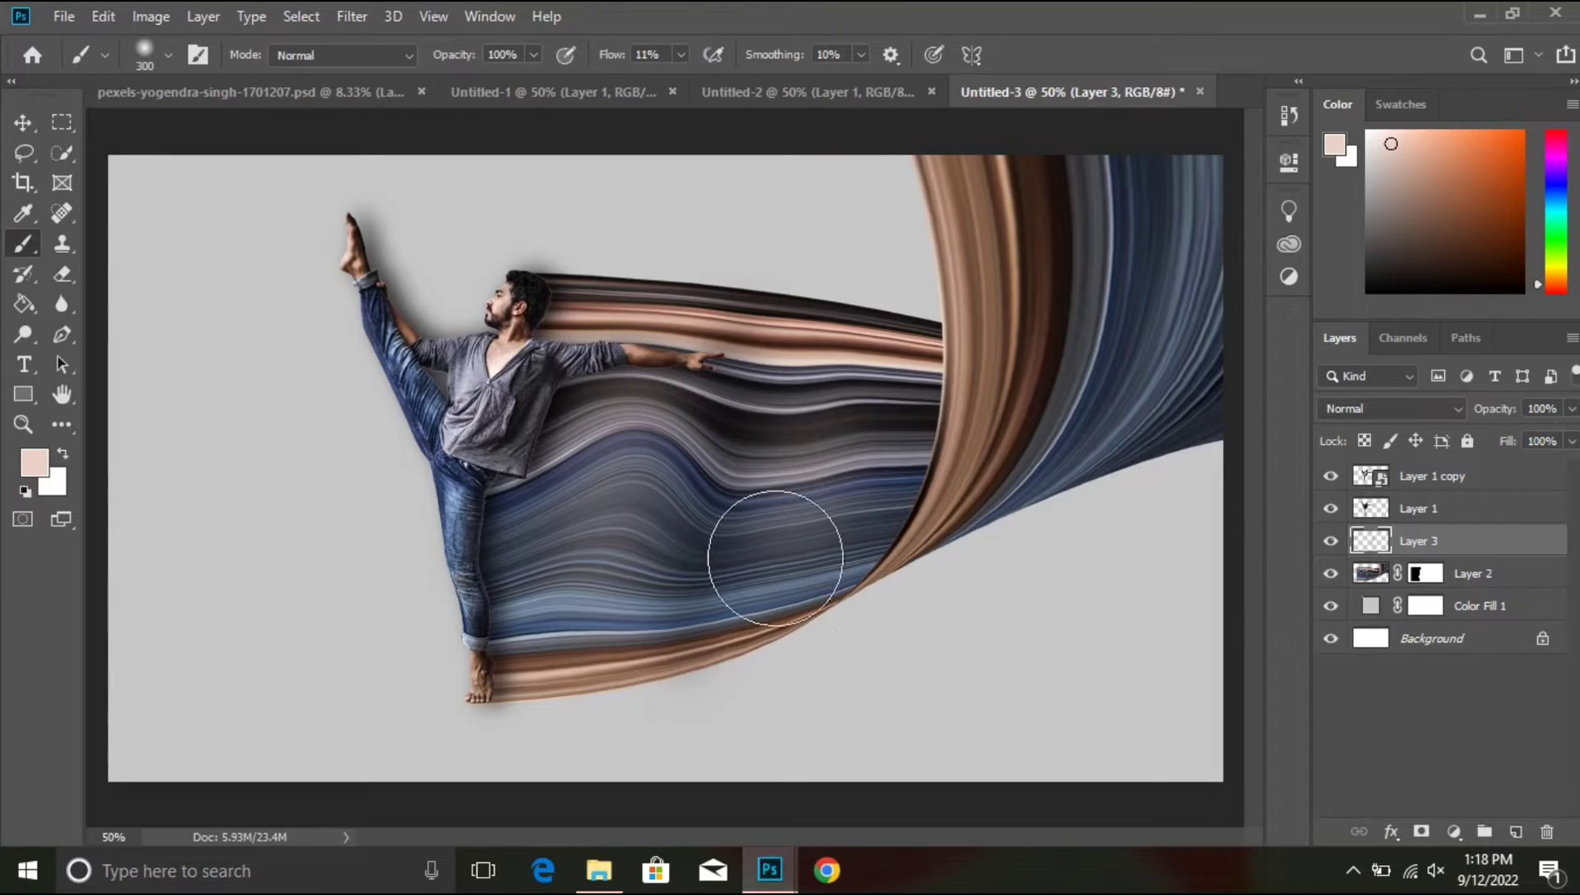
Step: Shade the streaks right beside the man's torso and standing leg in black with a 175 px brush
key("d")
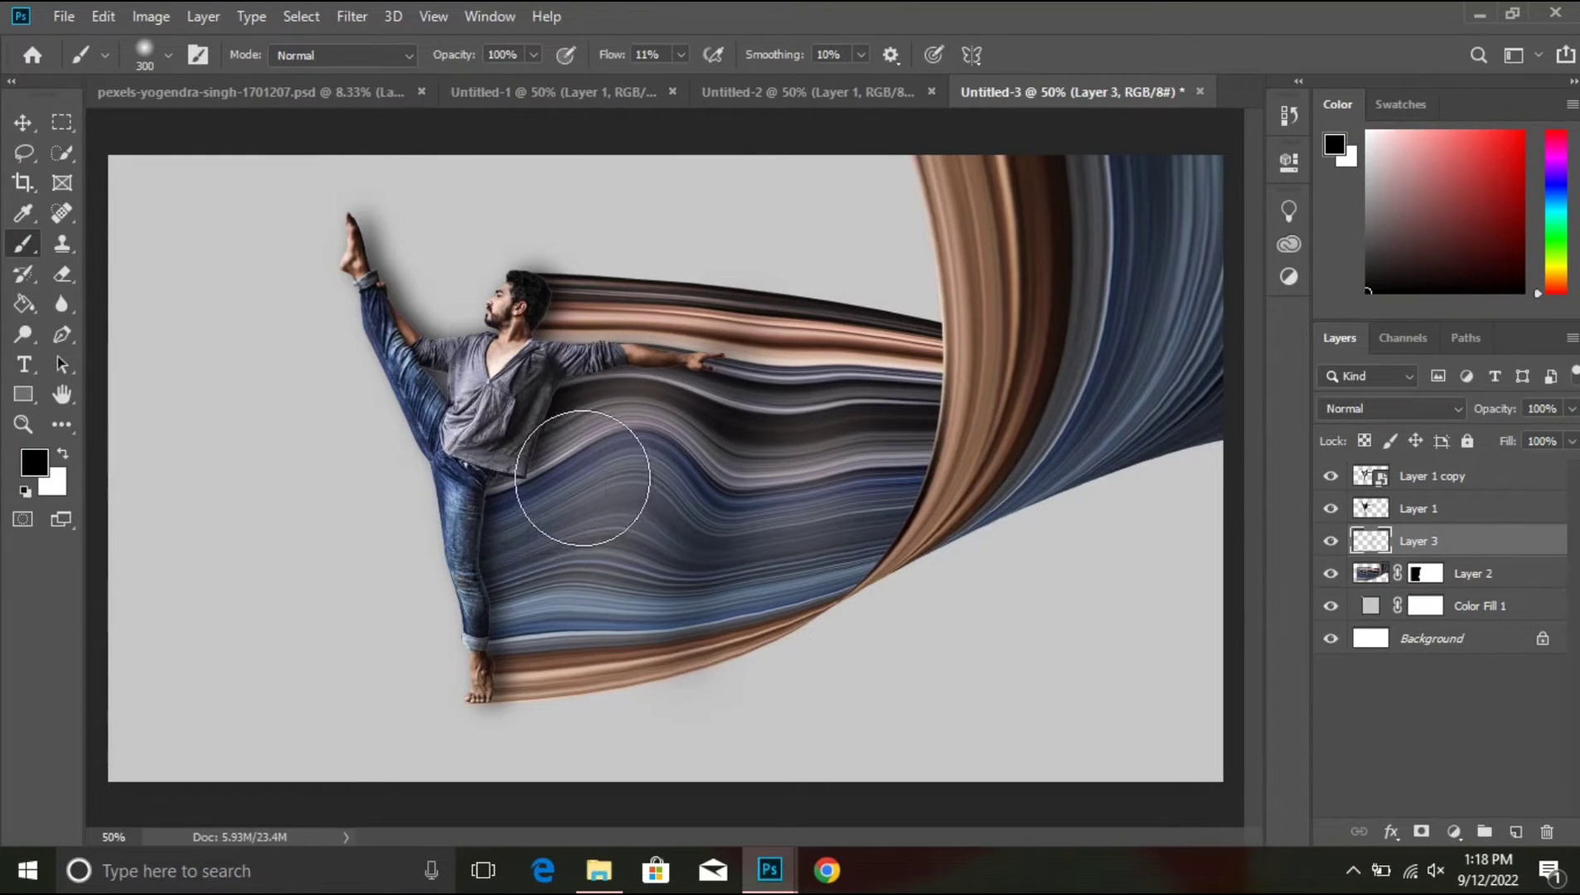
key("bracketleft")
key("bracketleft")
key("bracketleft")
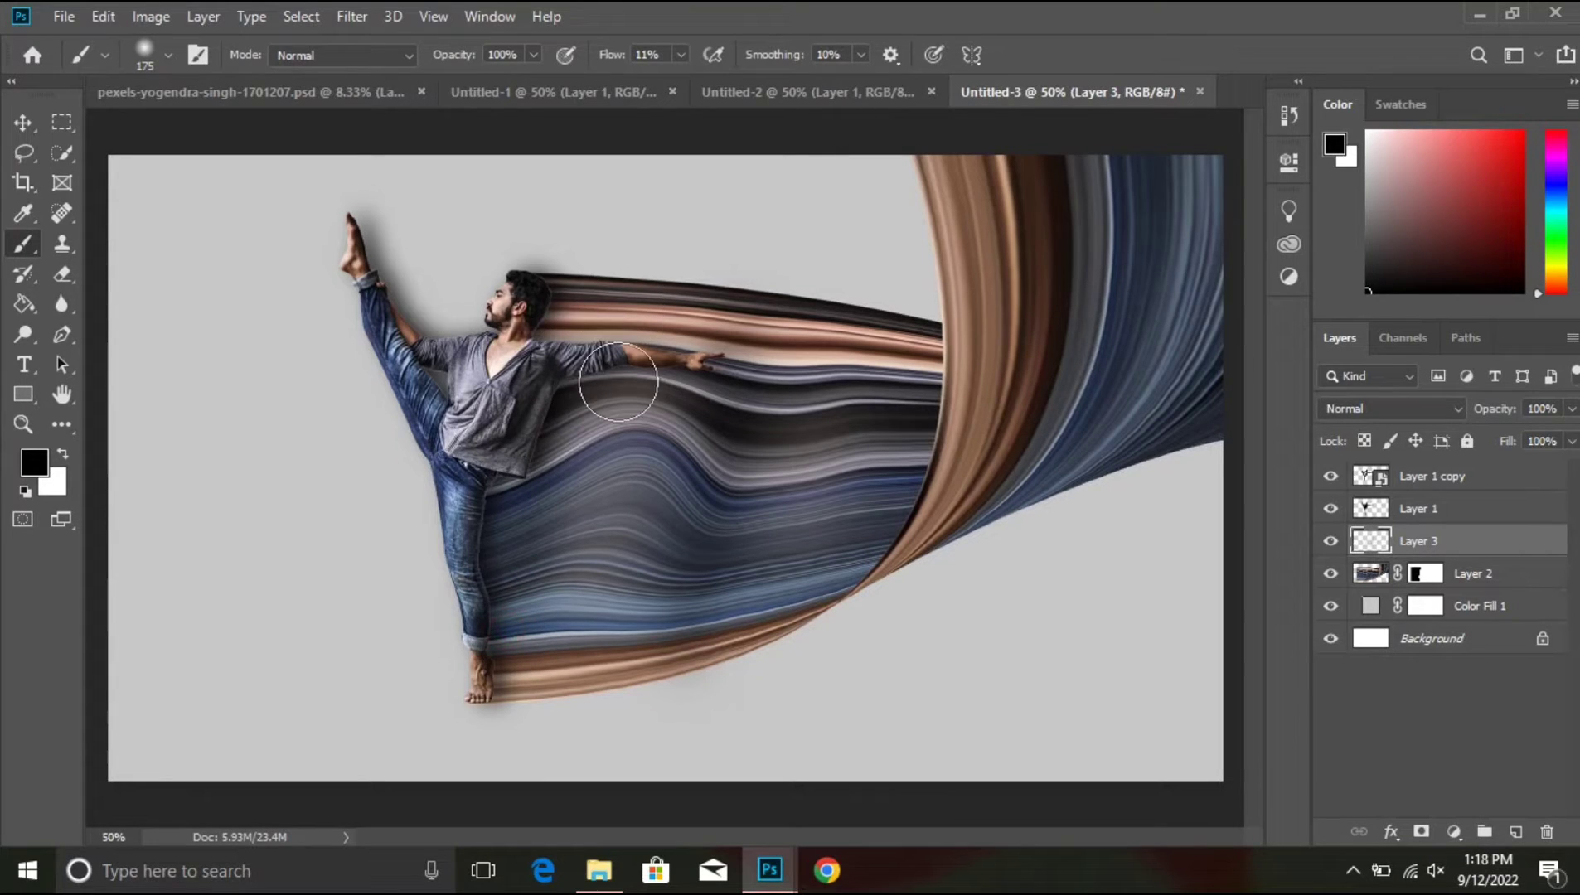
left_click_drag(598, 408, 546, 521)
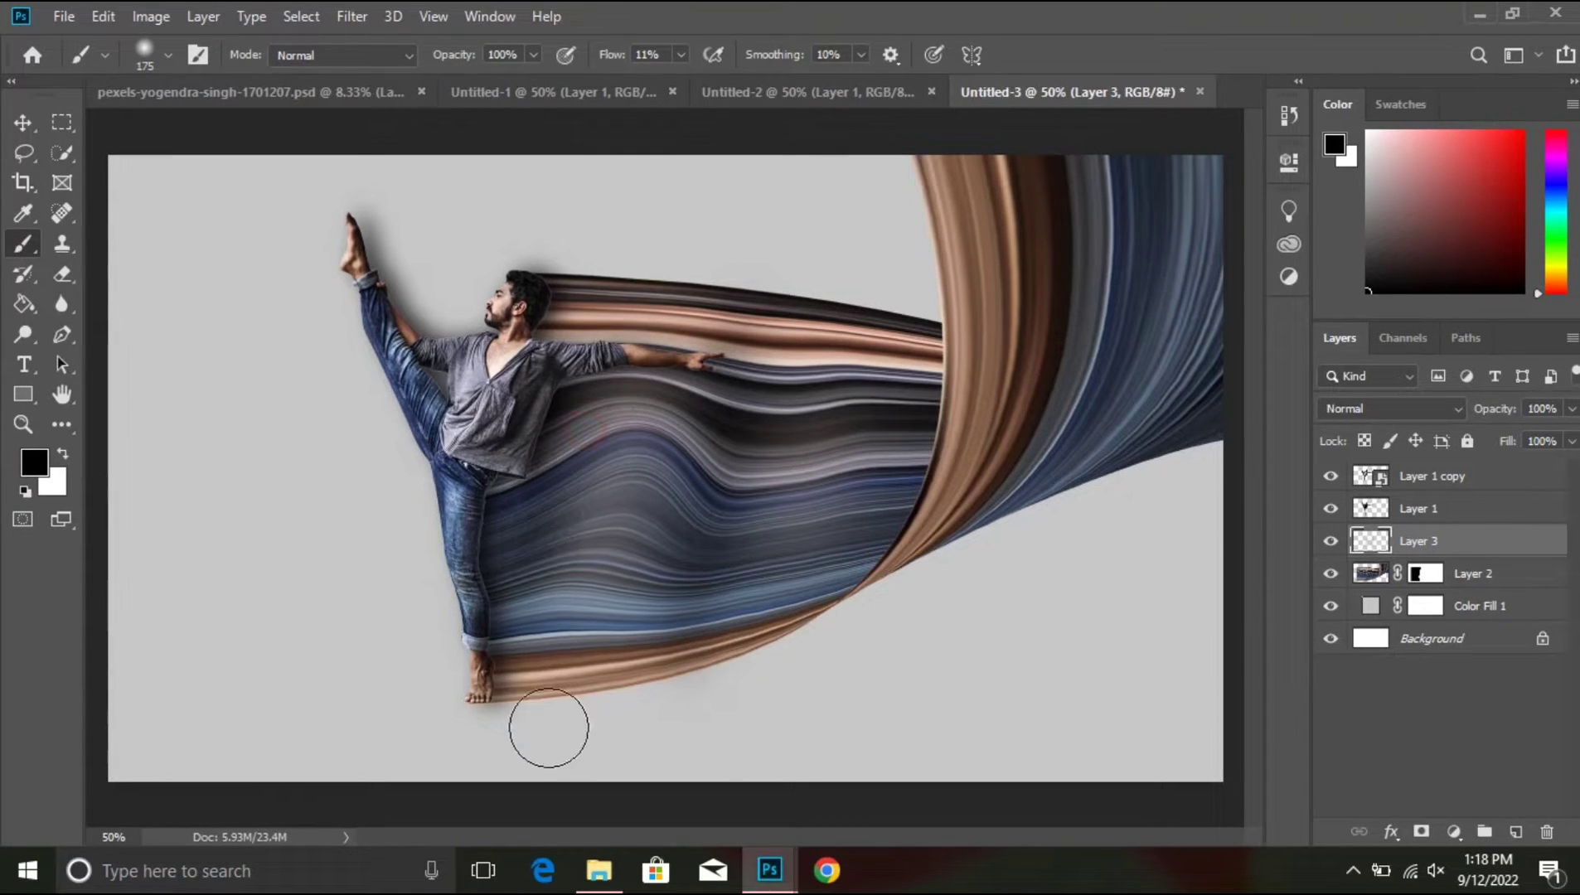
left_click_drag(520, 651, 521, 632)
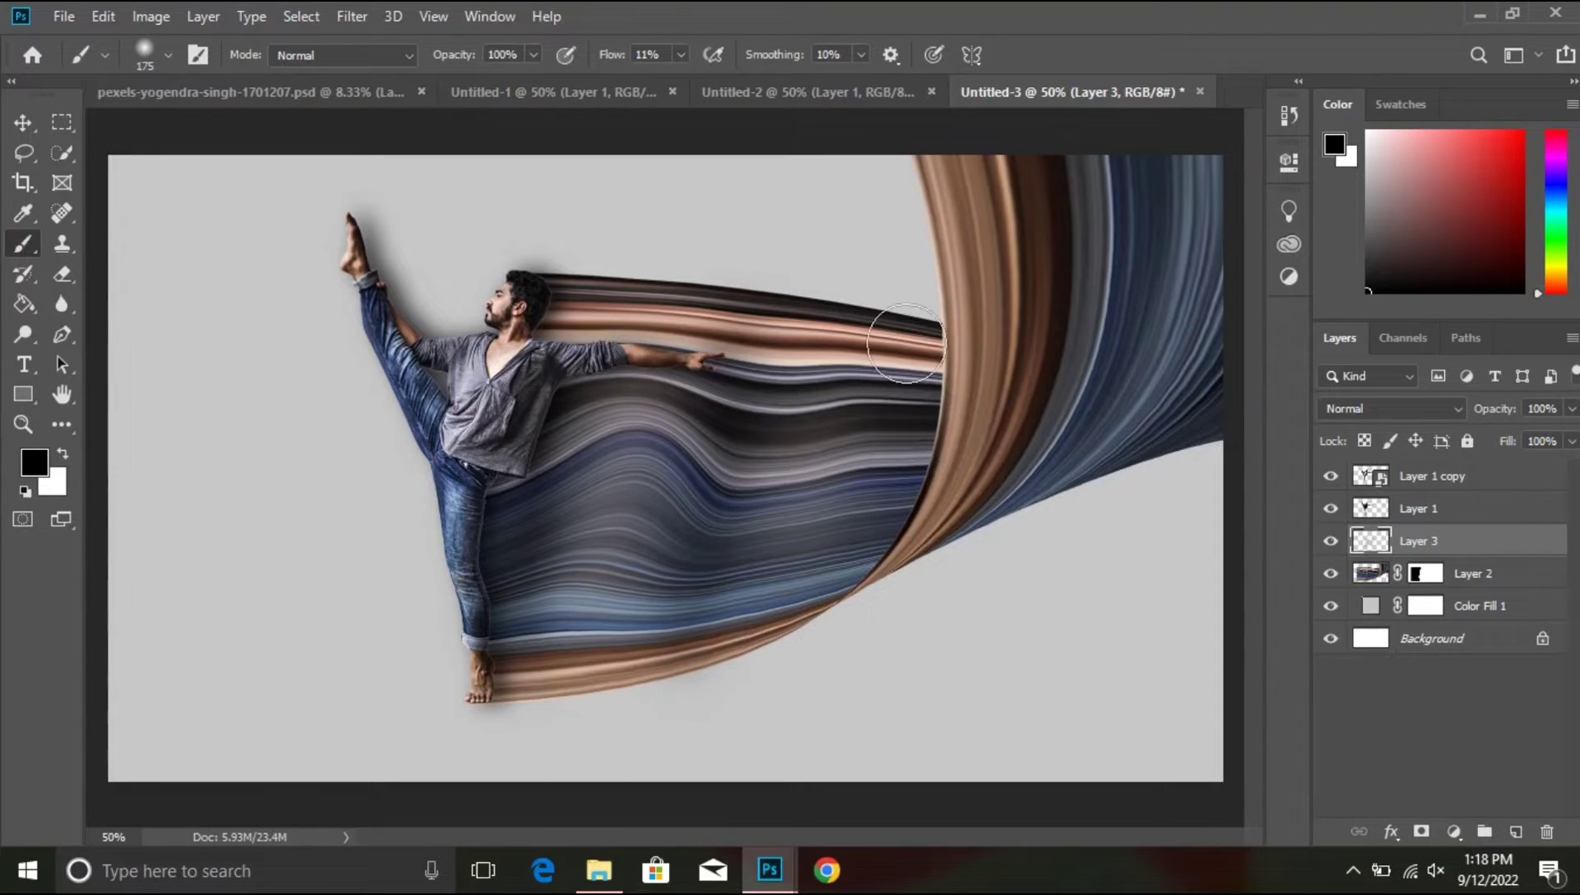
Step: Paint black shadows on the streaks where they pass behind the brown curl and along the lower edge, using a 125 px brush
key("bracketleft")
mouse_move(918, 344)
left_mouse_down()
mouse_move(919, 446)
mouse_move(837, 583)
mouse_move(804, 576)
mouse_move(980, 396)
left_mouse_up()
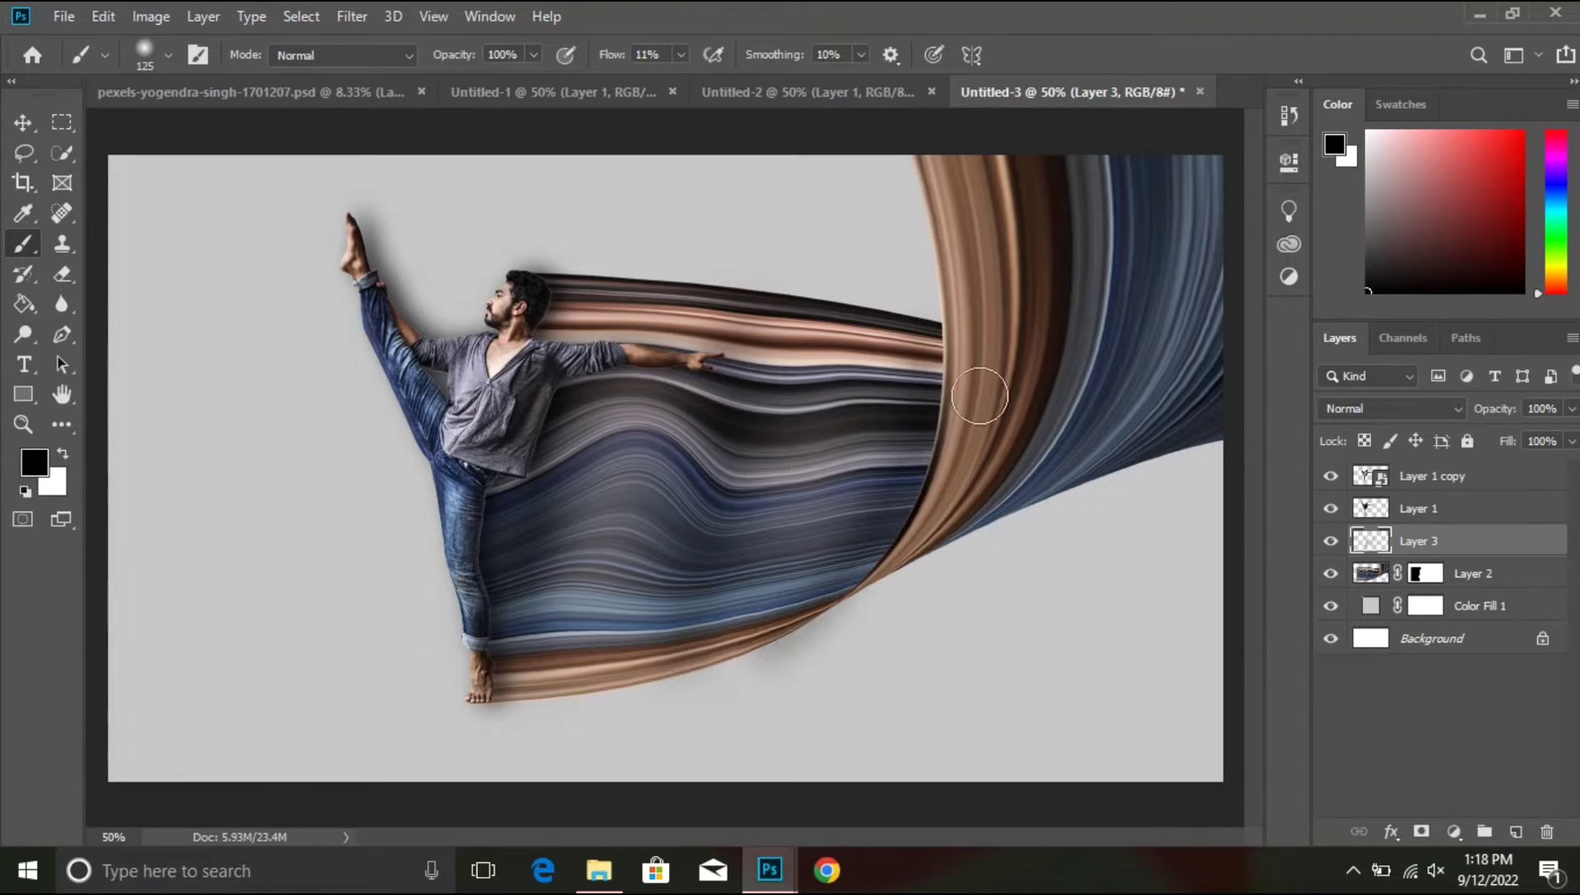
mouse_move(915, 339)
left_mouse_down()
mouse_move(915, 411)
mouse_move(876, 502)
mouse_move(821, 570)
mouse_move(665, 688)
mouse_move(821, 407)
left_mouse_up()
mouse_move(914, 346)
left_mouse_down()
mouse_move(913, 426)
mouse_move(849, 553)
mouse_move(896, 484)
mouse_move(681, 694)
left_mouse_up()
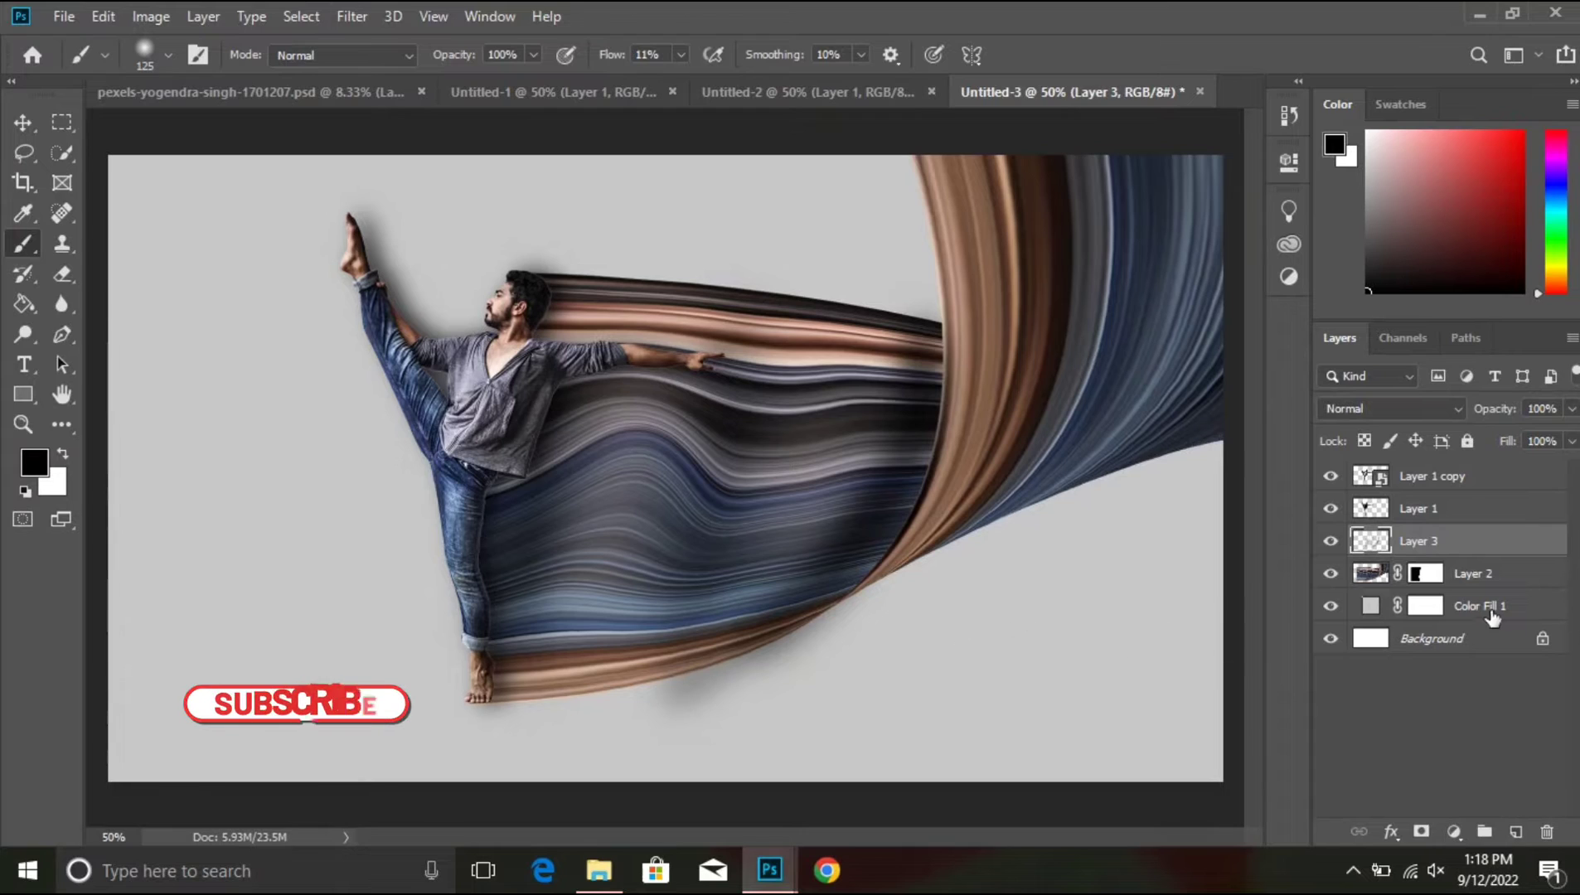
Step: Add a layer mask to Layer 3 and mask out the shadow spilling onto the grey background below the streaks
left_click(1421, 831)
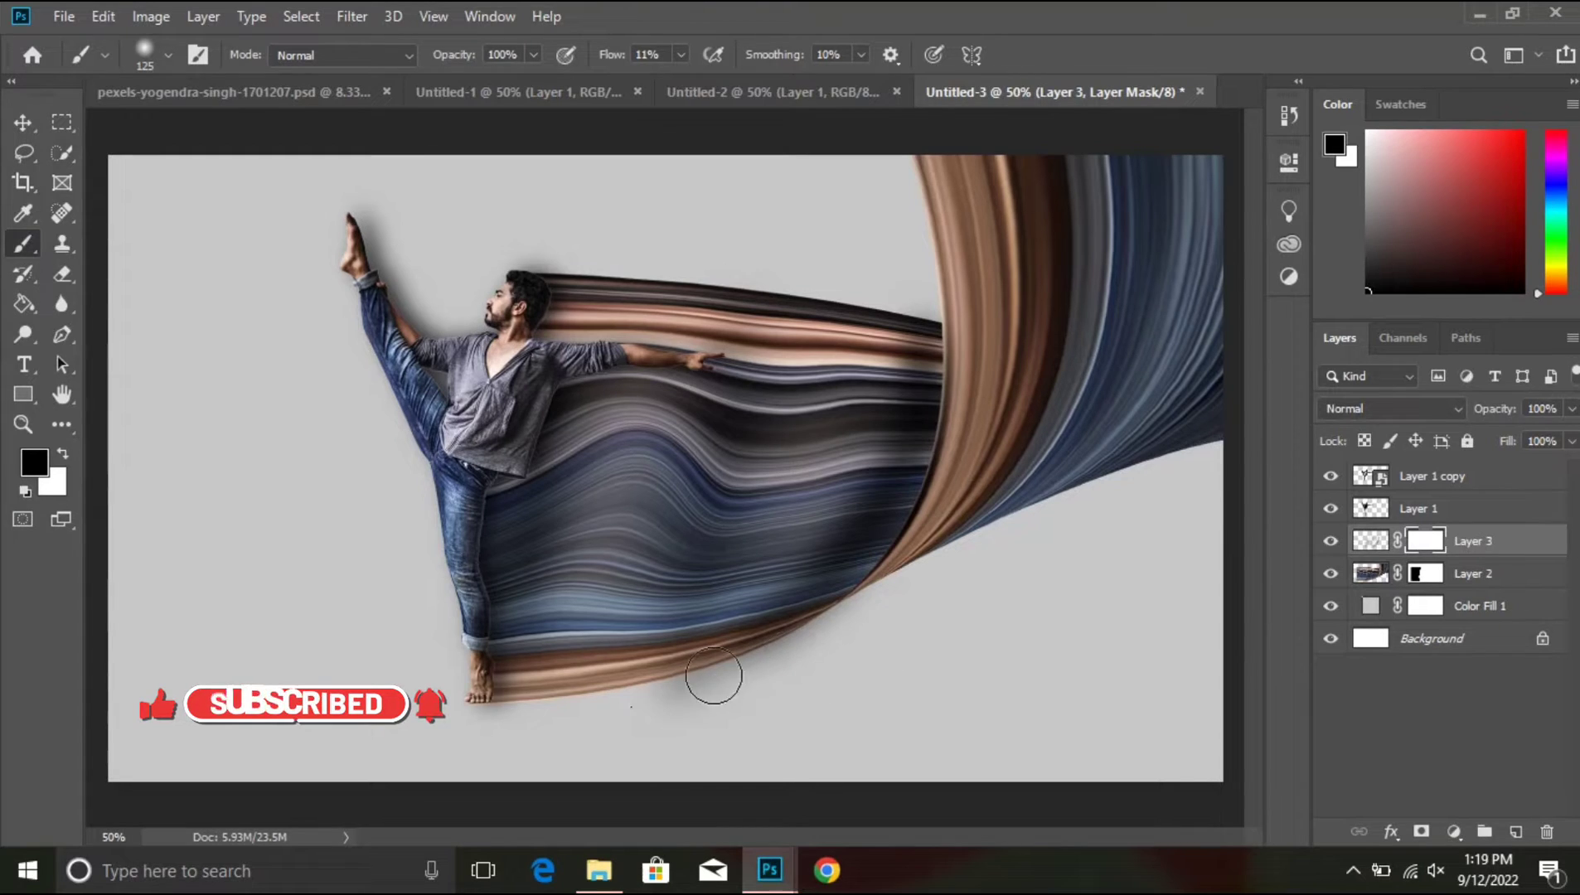
left_click_drag(911, 620, 769, 680)
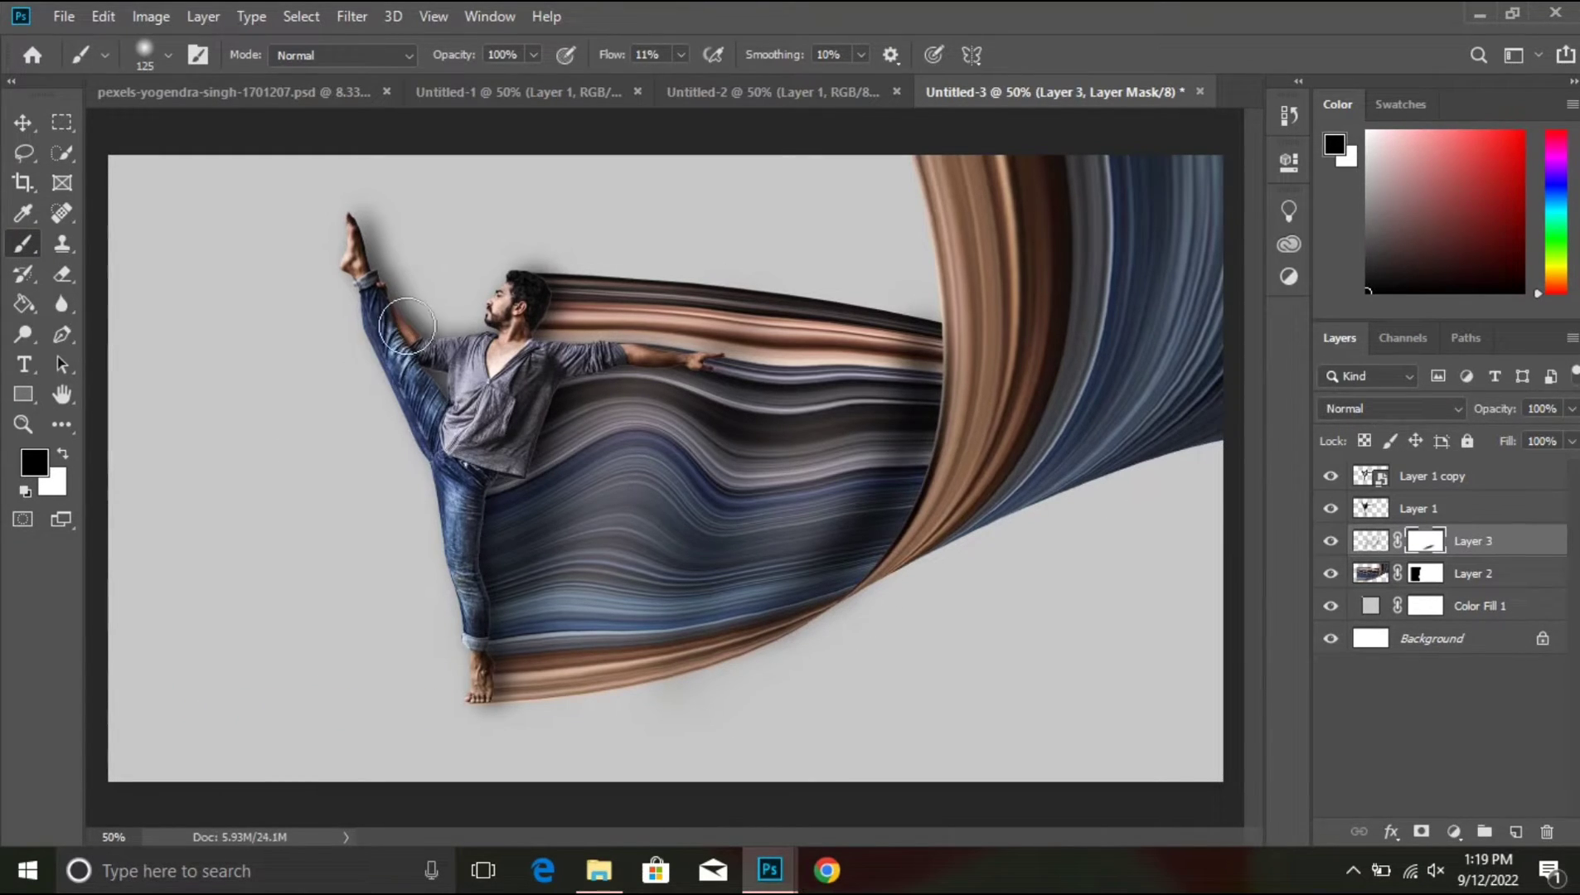
scroll(406, 332, "down", 2)
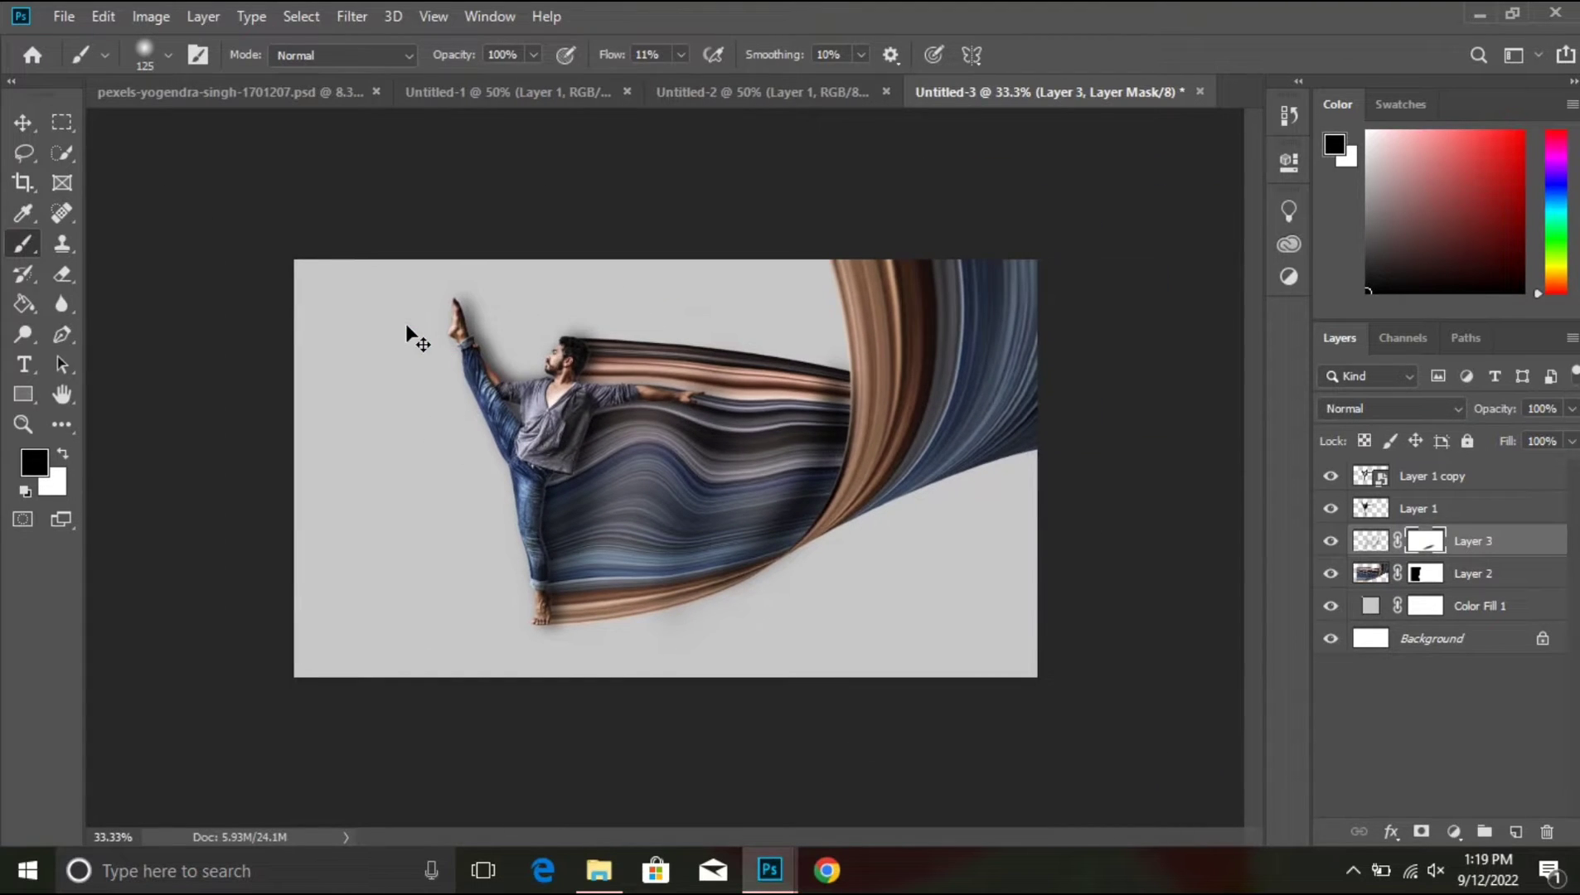
scroll(406, 331, "up", 1)
scroll(406, 331, "down", 1)
scroll(407, 332, "up", 2)
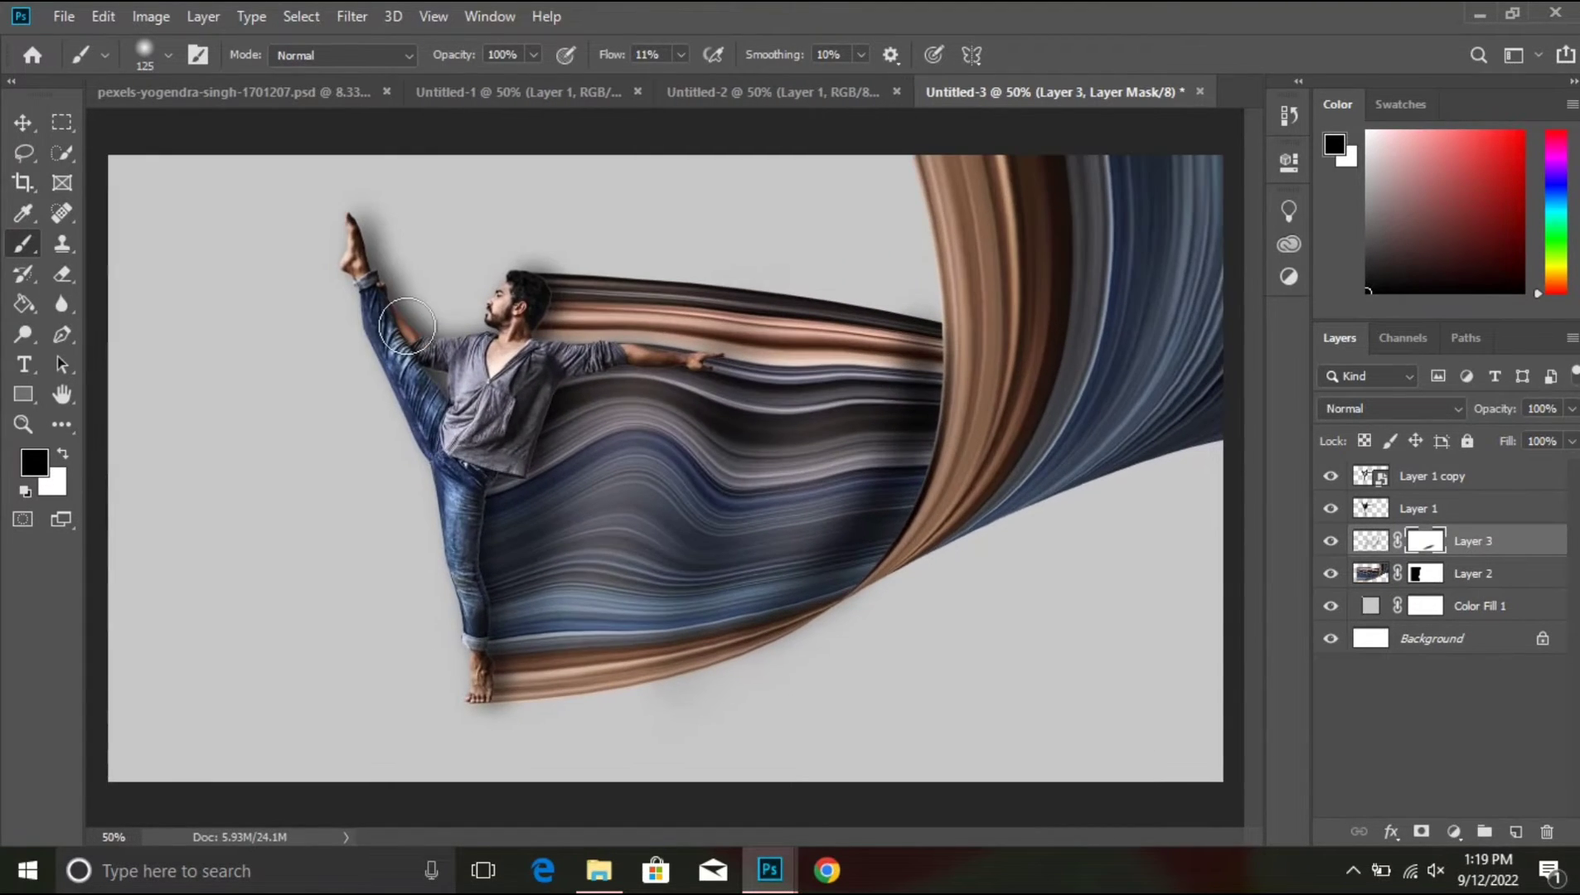
Step: Add the text "pixal" on the grey background to the left of the man's raised foot
left_click(26, 364)
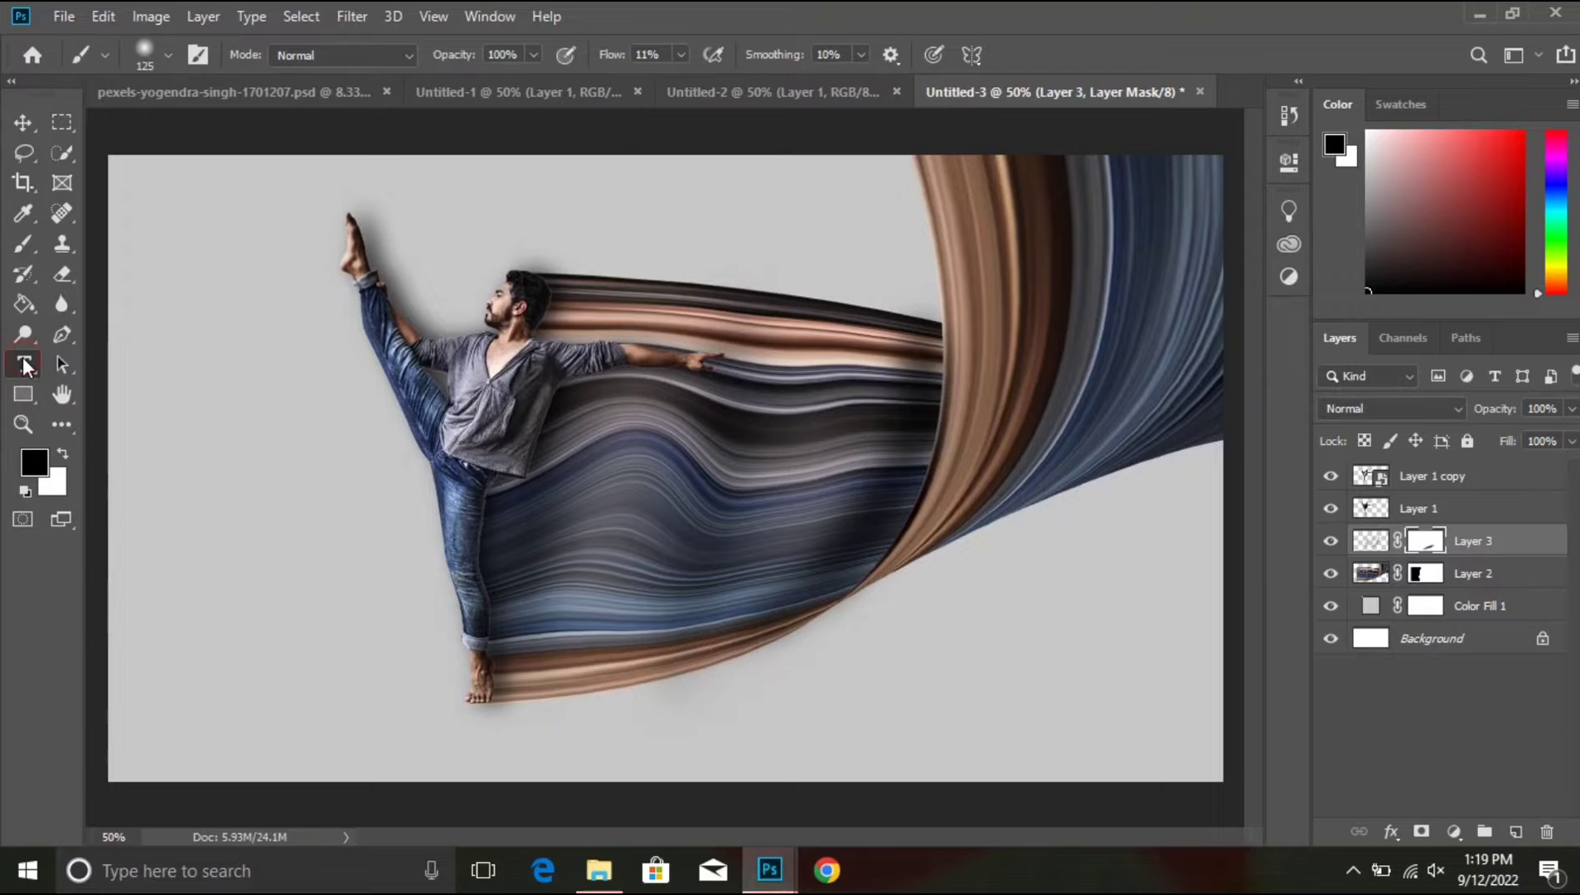
left_click(166, 222)
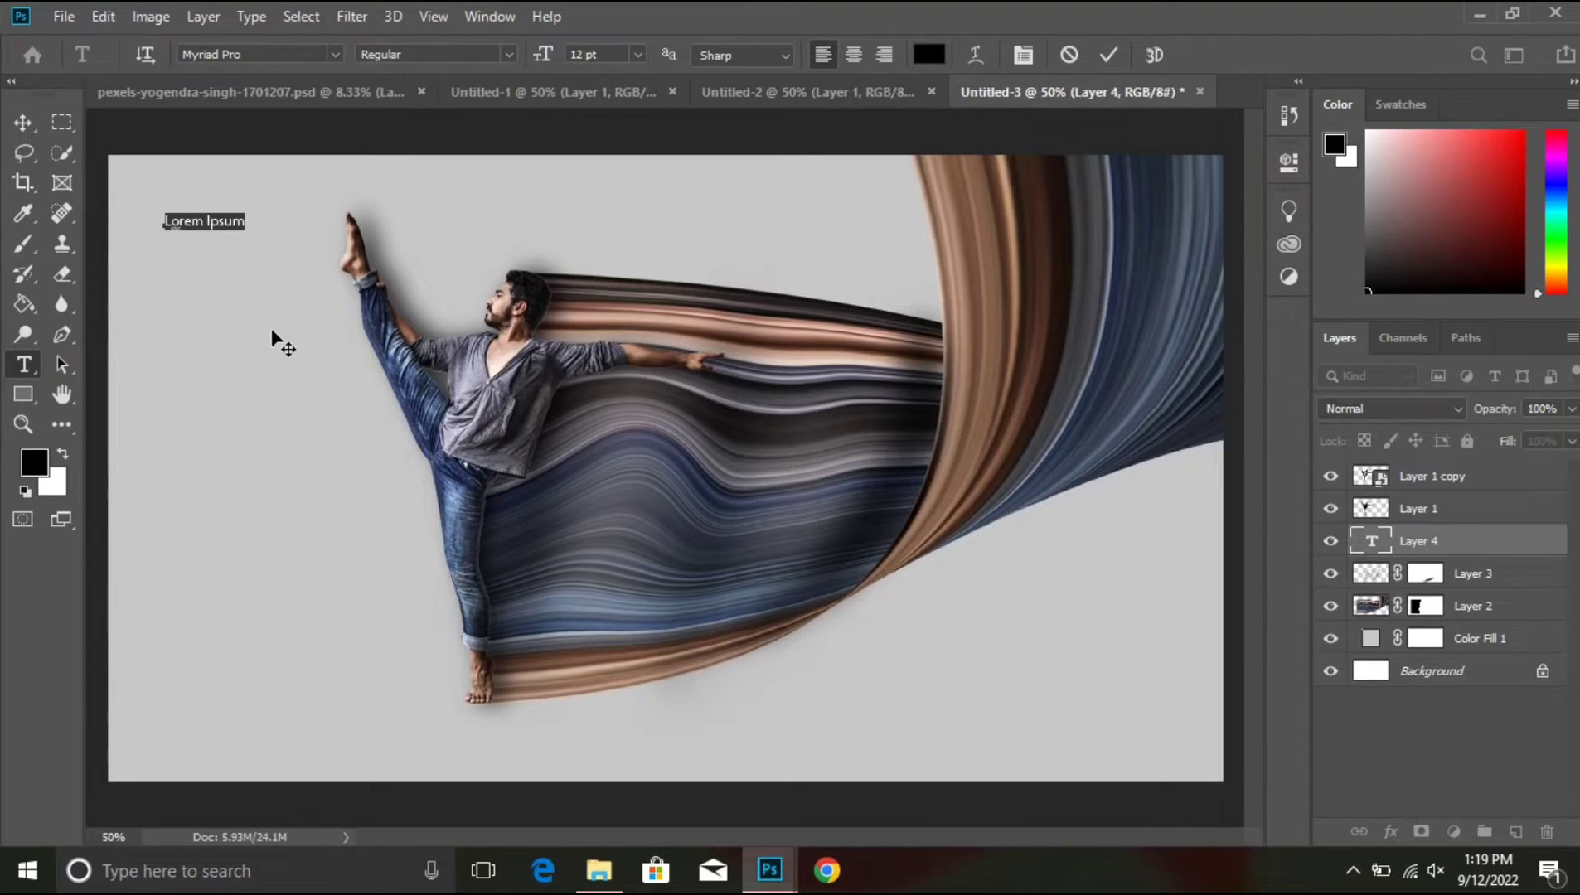
type("pix")
key("BackSpace")
type("al")
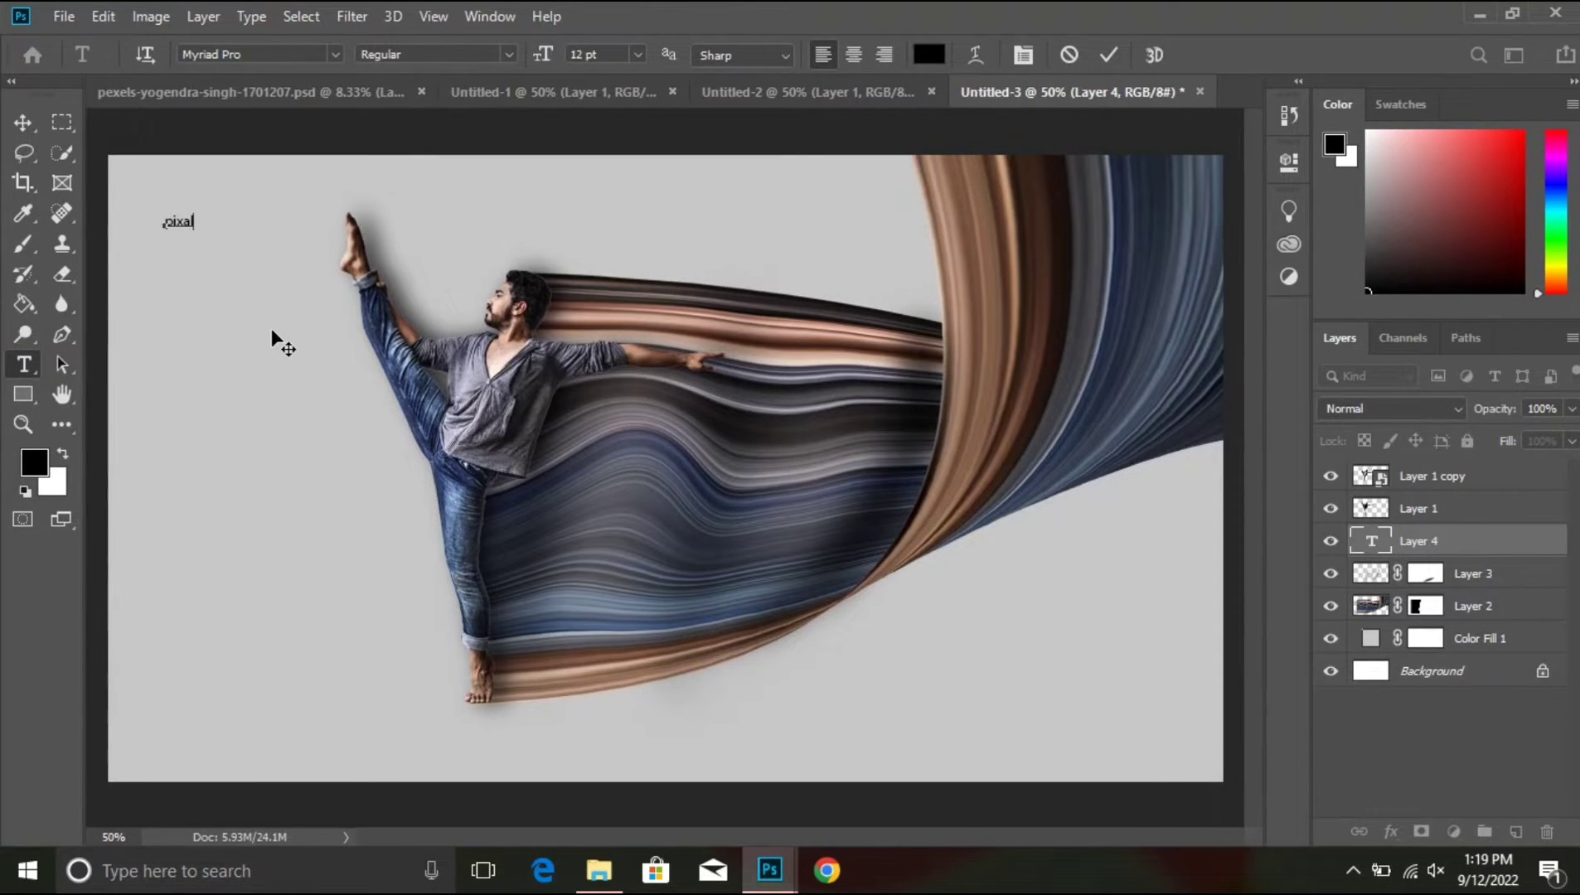
left_click(1379, 541)
Step: Set the "pixal" text's font to Poppins Bold
left_click(1295, 163)
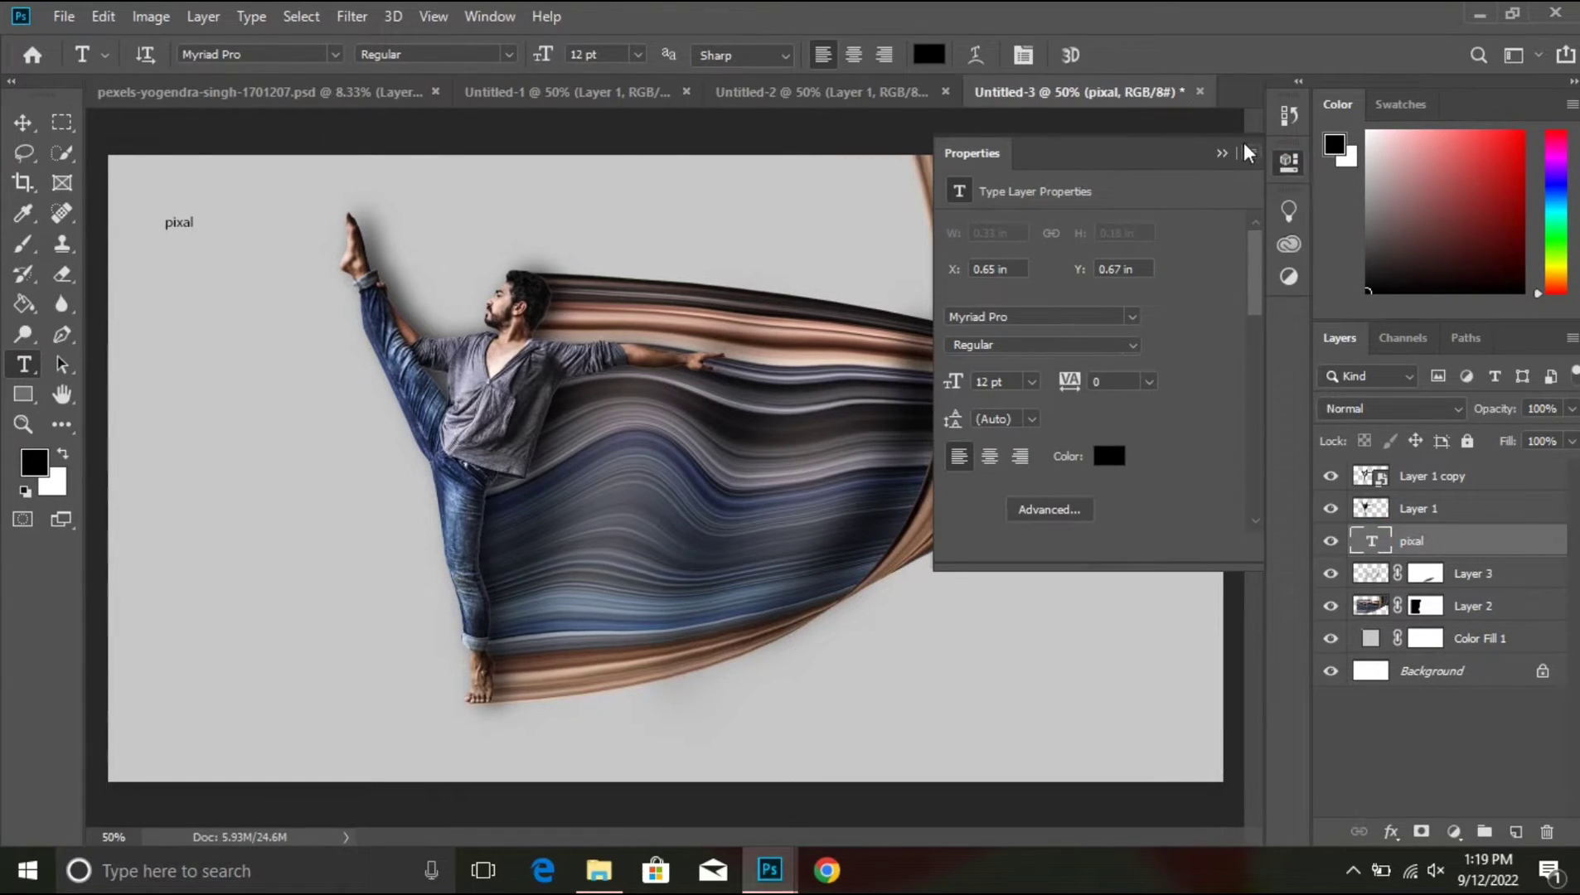
left_click(1224, 154)
left_click(483, 20)
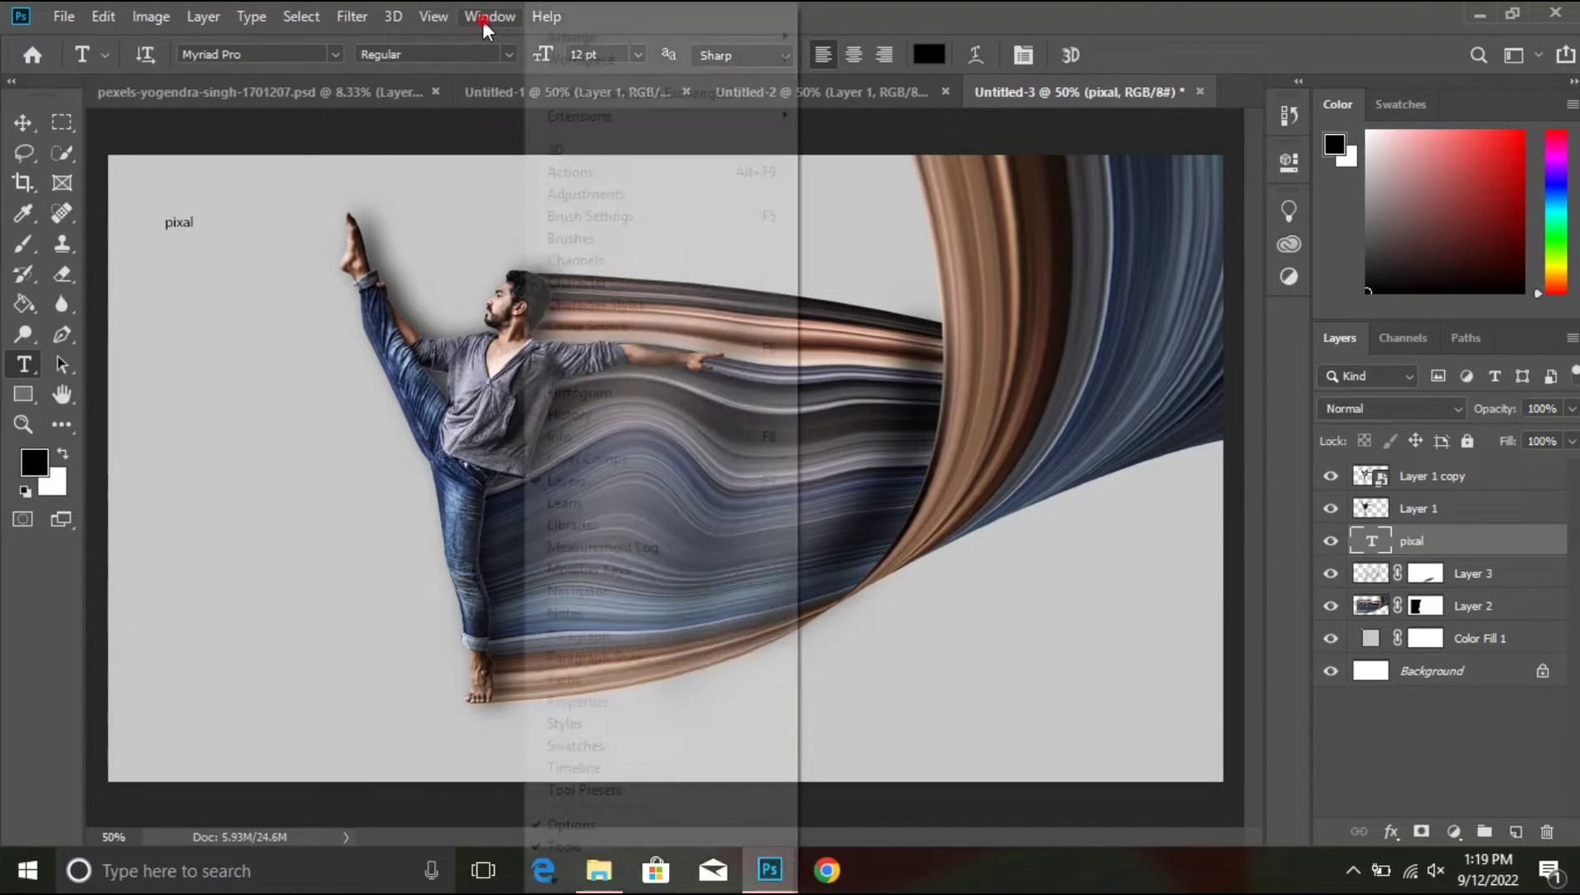
left_click(581, 637)
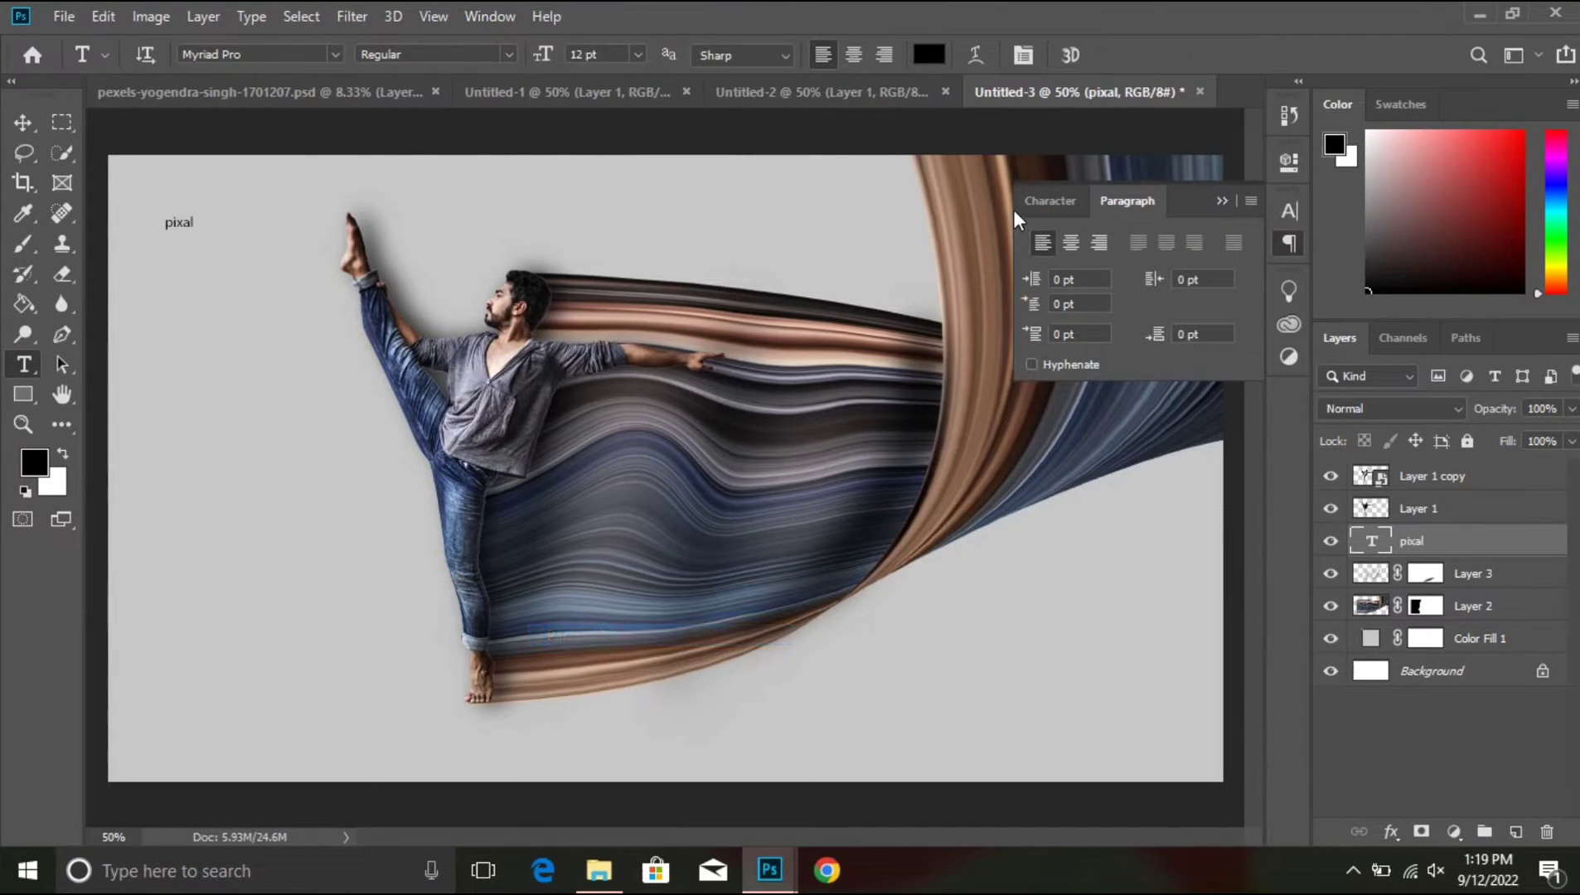
left_click(1043, 199)
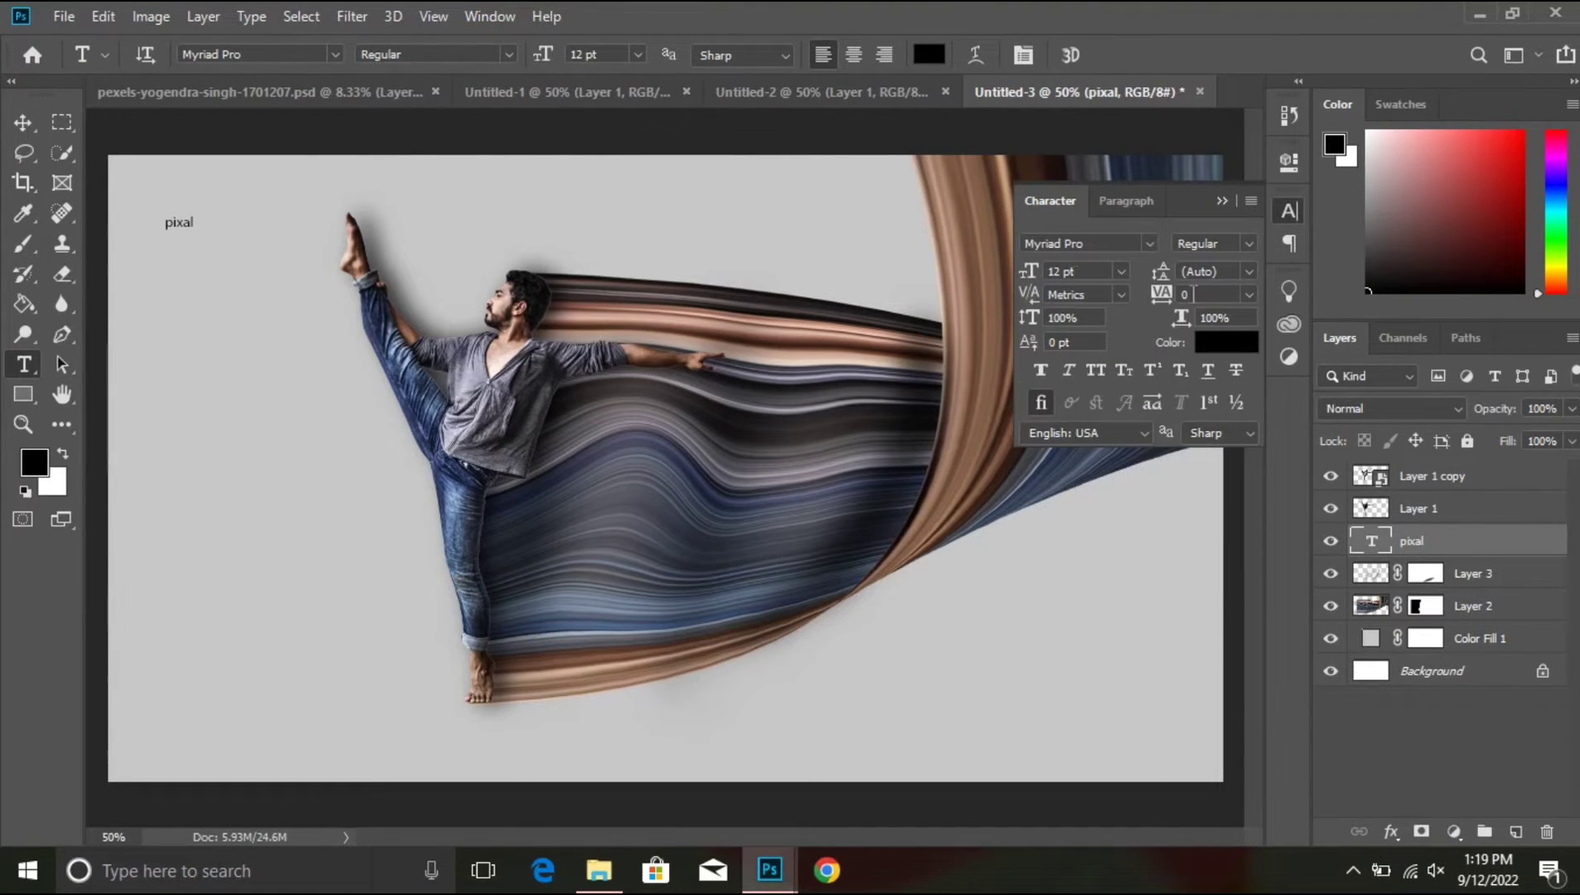
left_click(1145, 242)
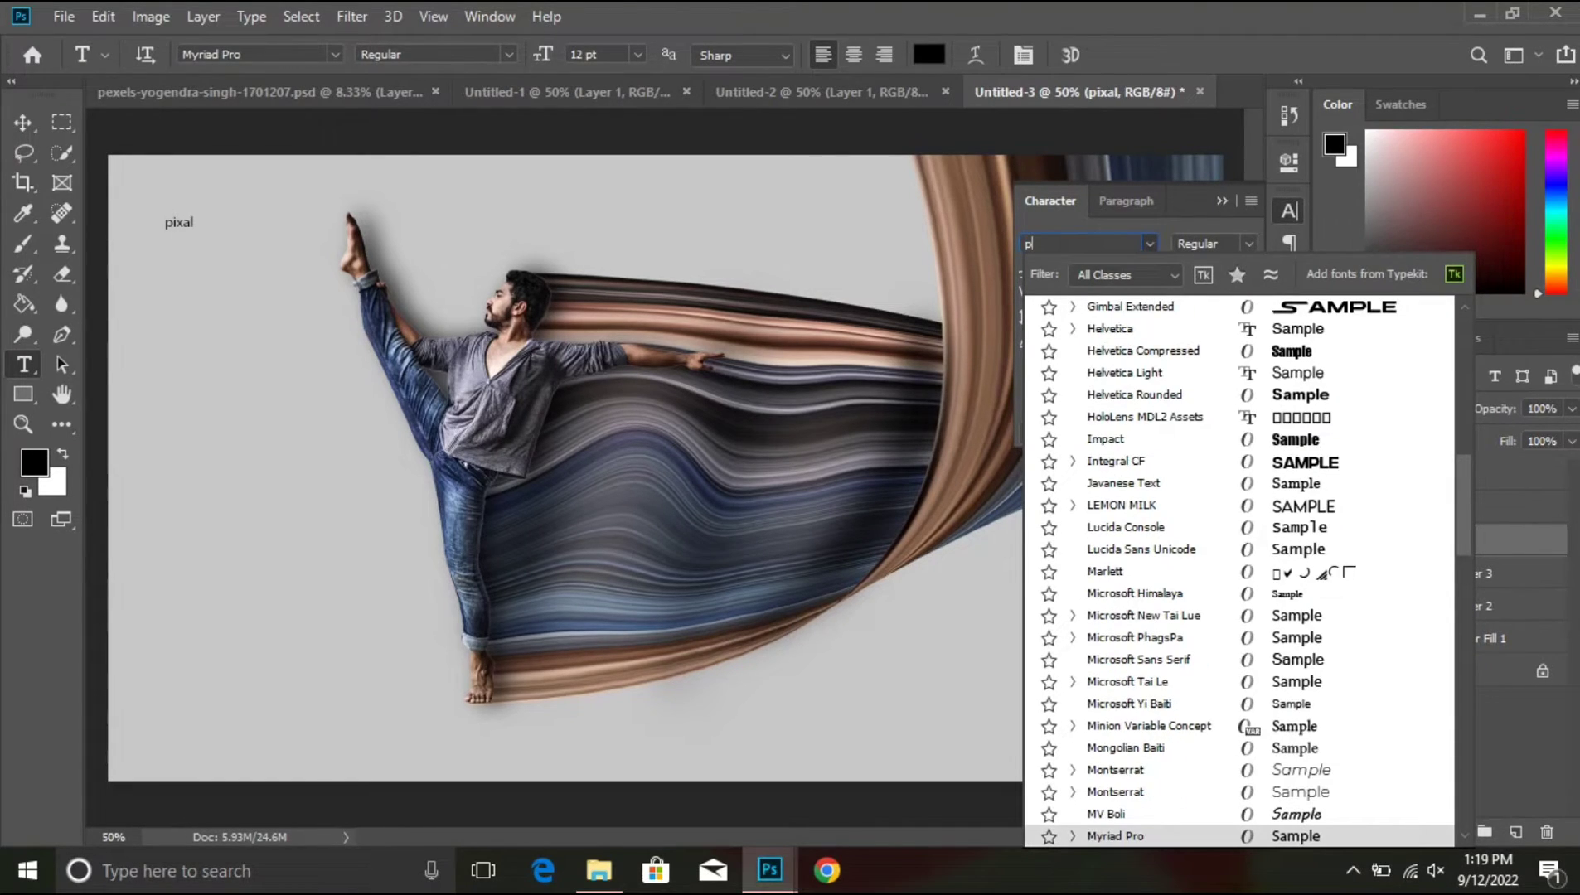
type("poppi")
left_click(1444, 397)
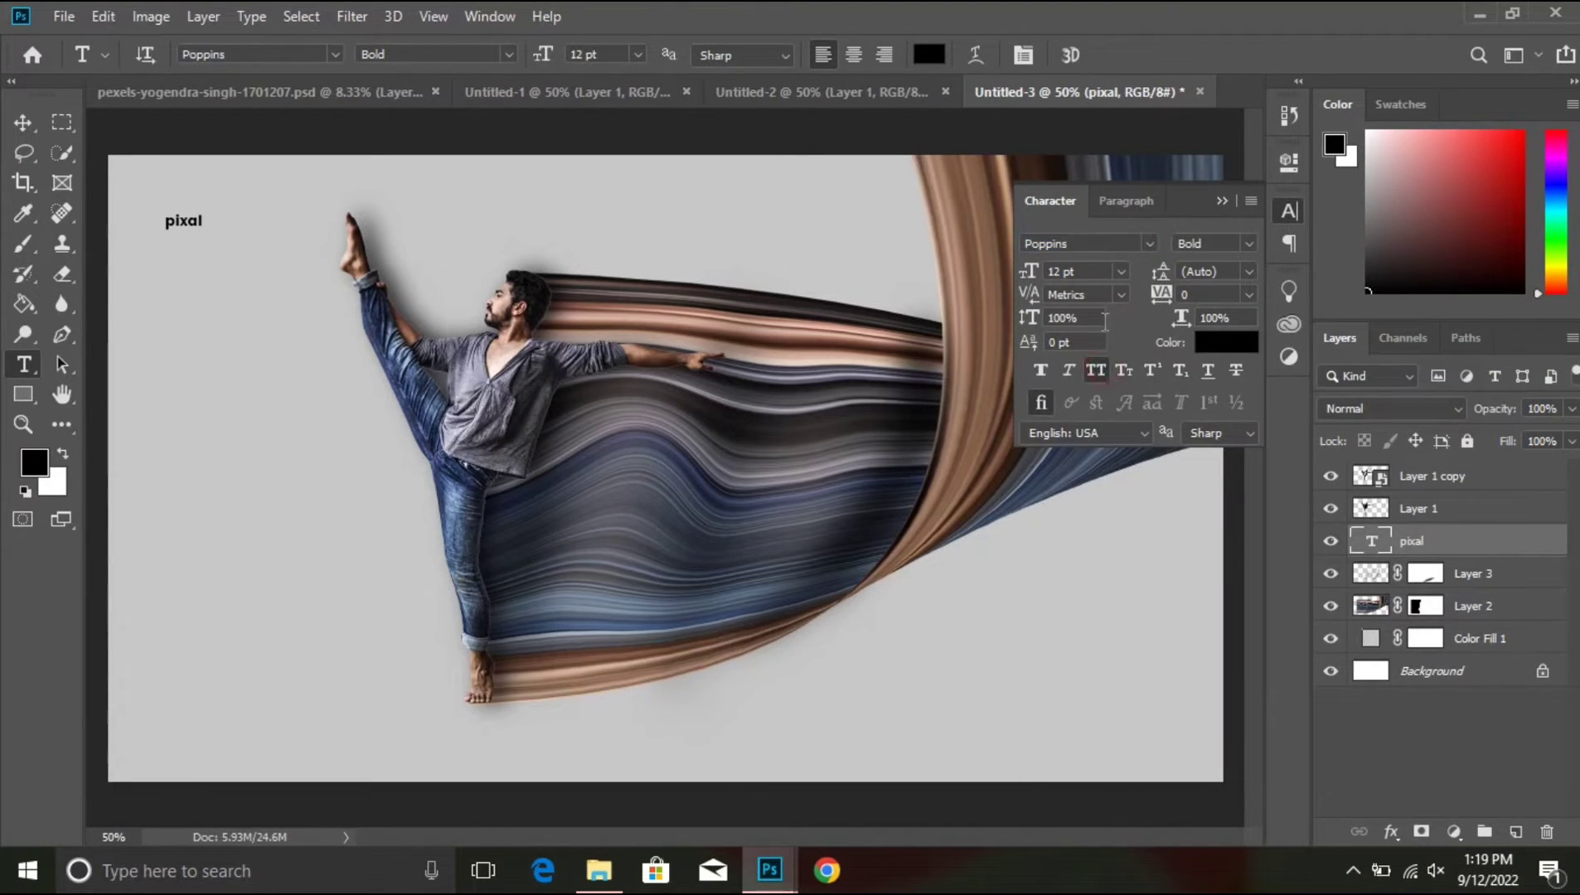
Step: Format the "pixal" text in all caps at 61.04 pt with tracking of -40
left_click(1103, 366)
left_click_drag(1030, 274, 1069, 272)
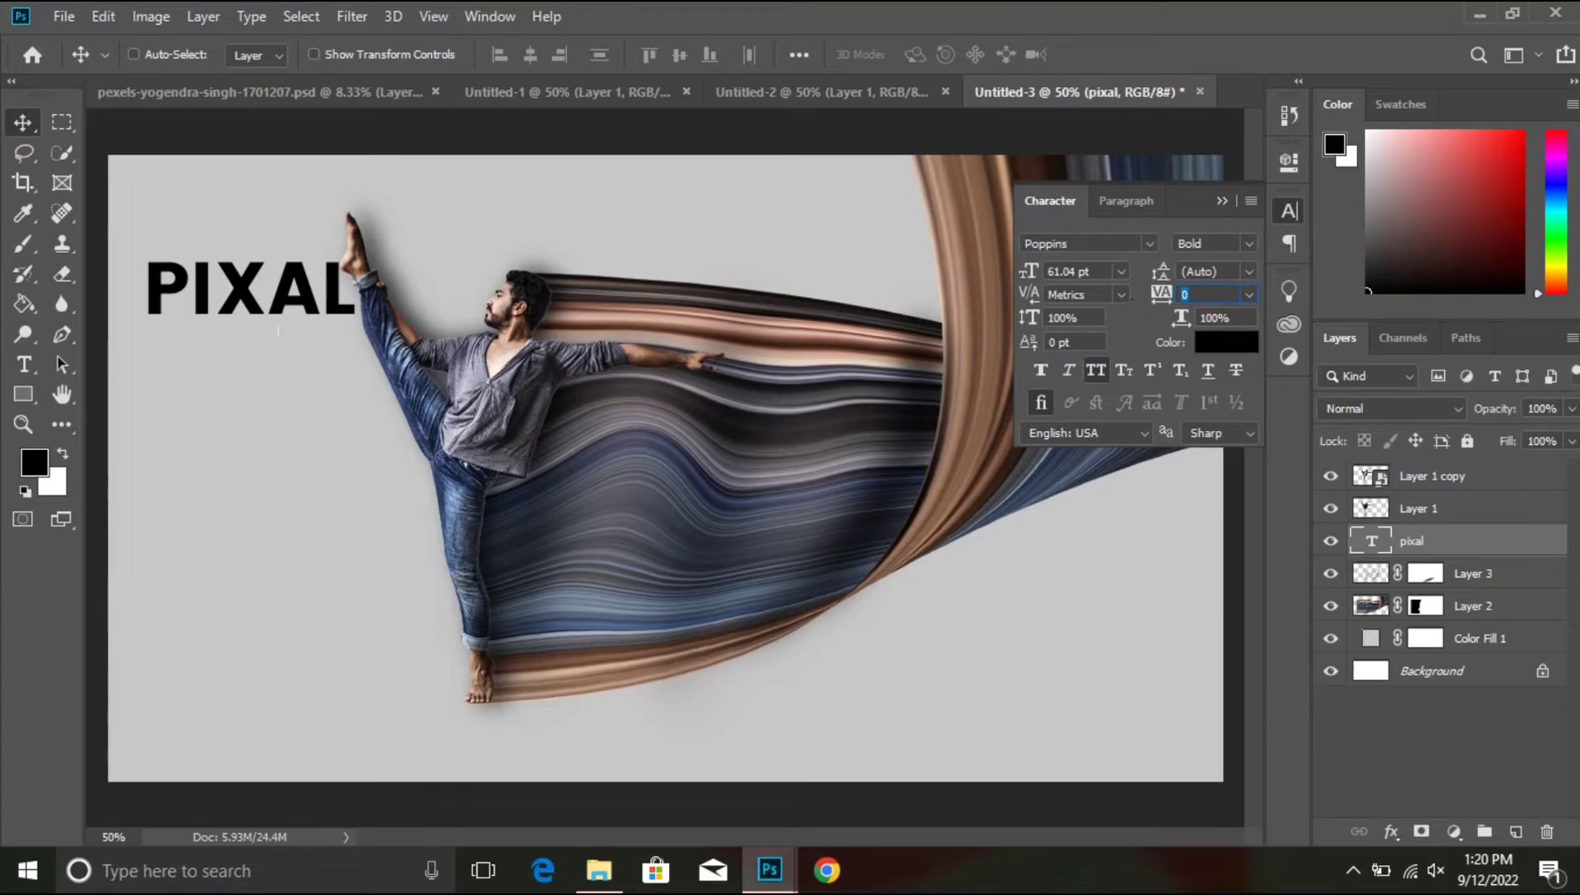
type("40")
key("Return")
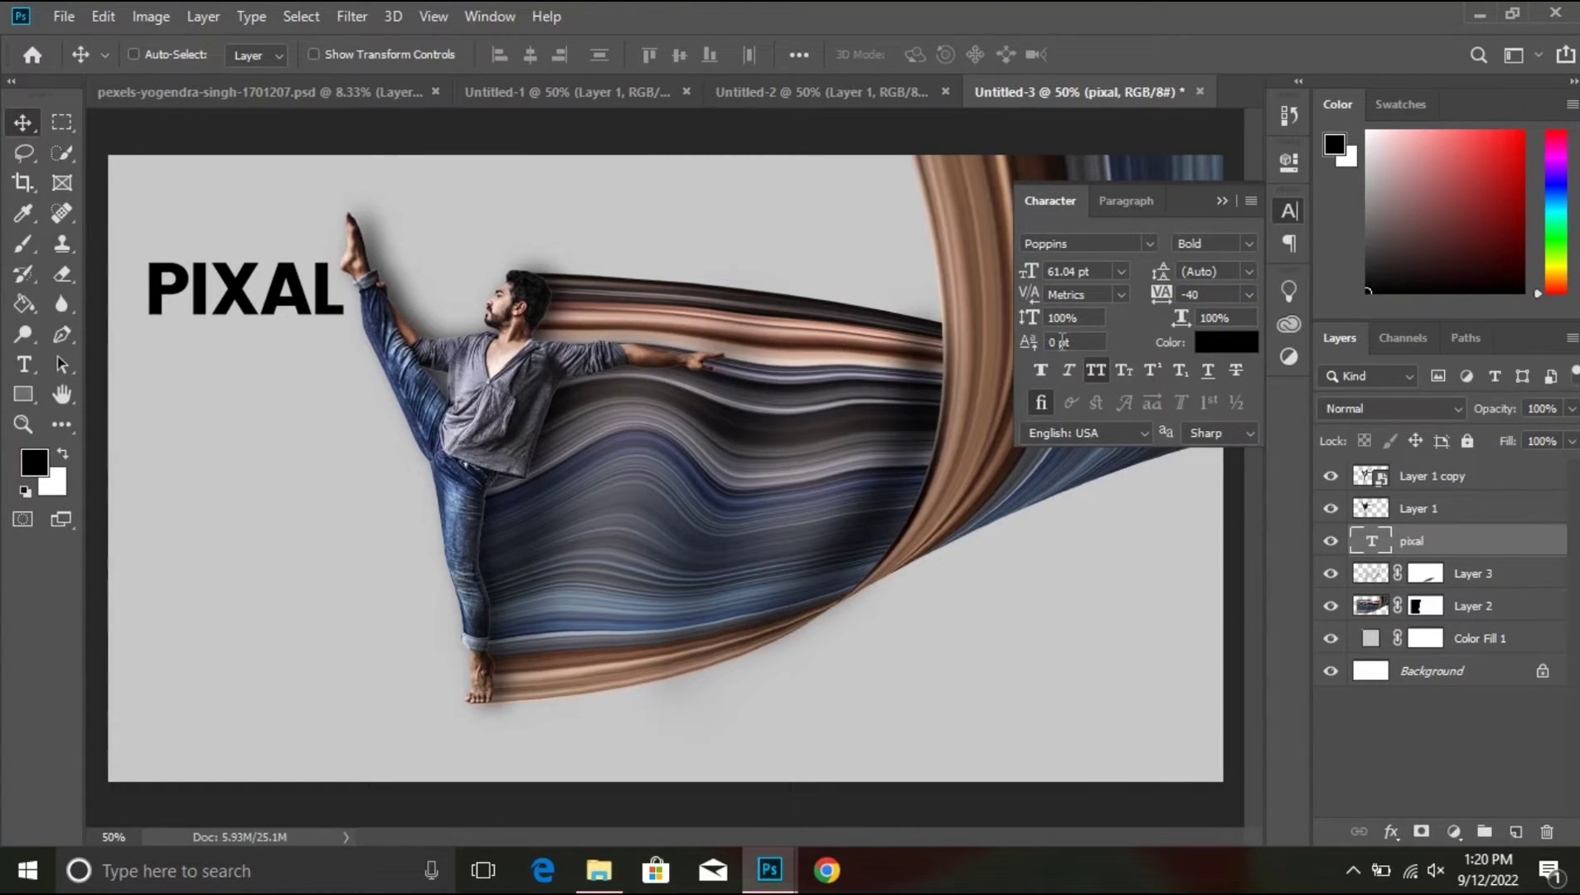
Step: Duplicate the PIXAL title directly beneath itself and change the copy's text to "stretch"
left_click_drag(219, 299, 220, 364)
double_click(1377, 542)
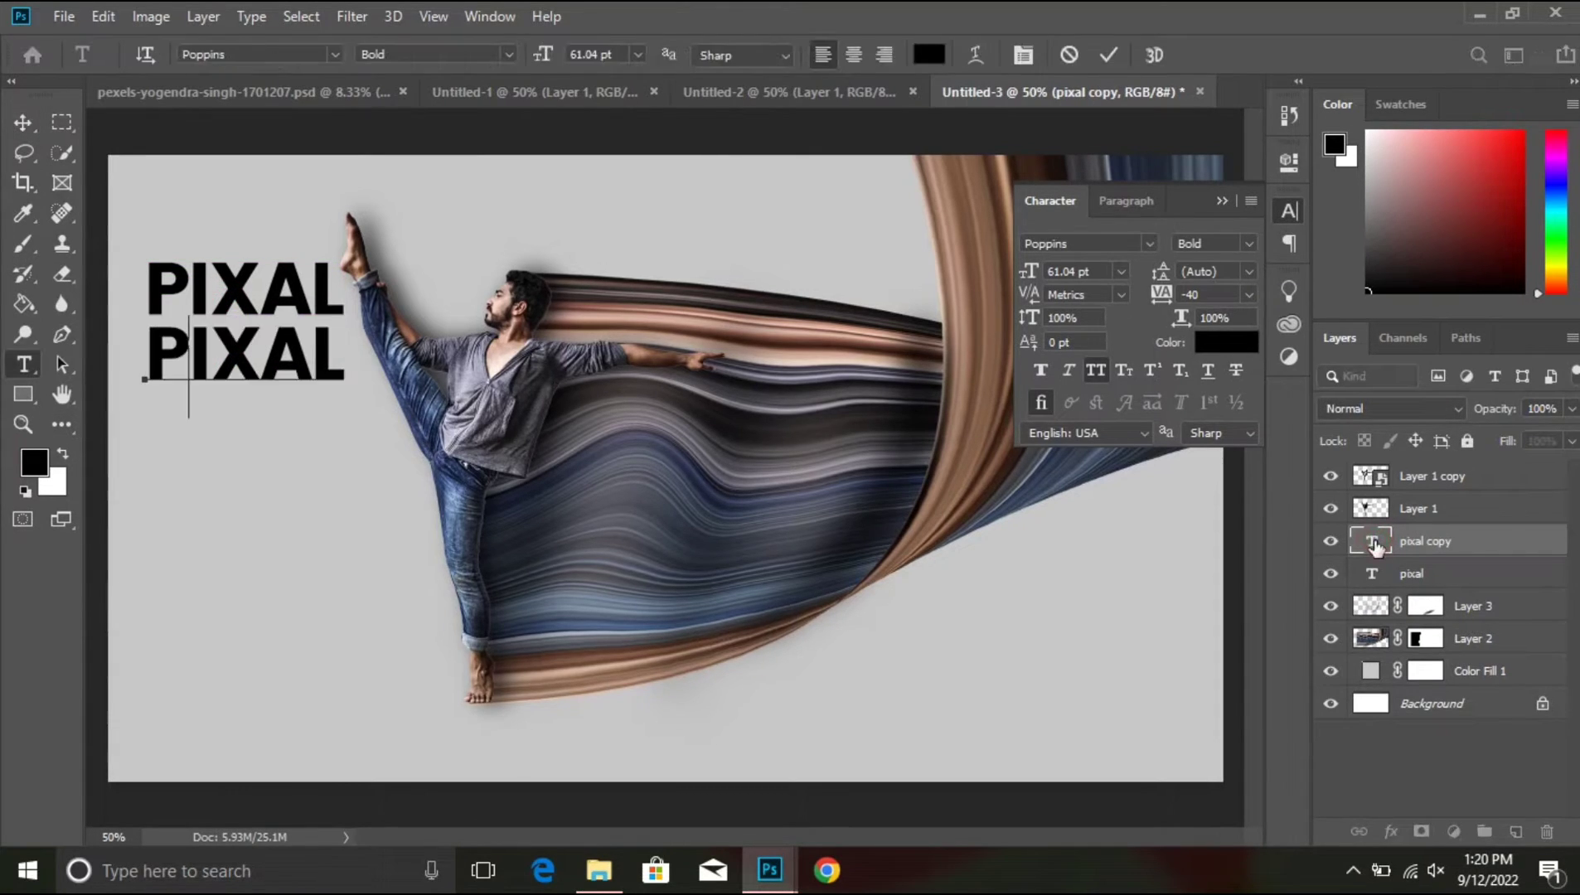
type("STRETC")
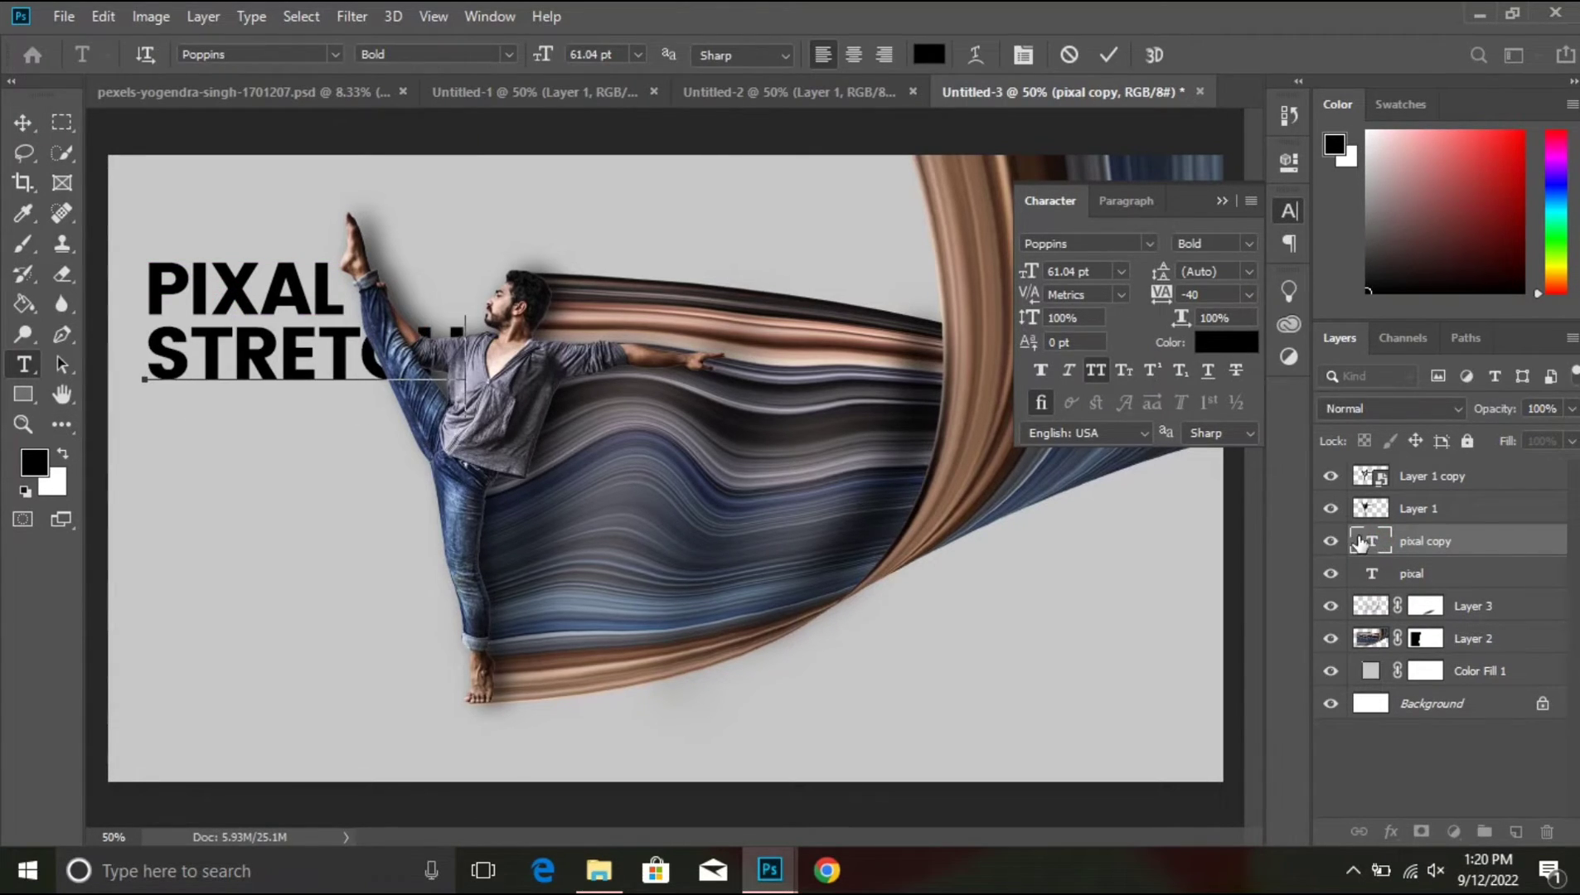
key("ctrl+Return")
key("v")
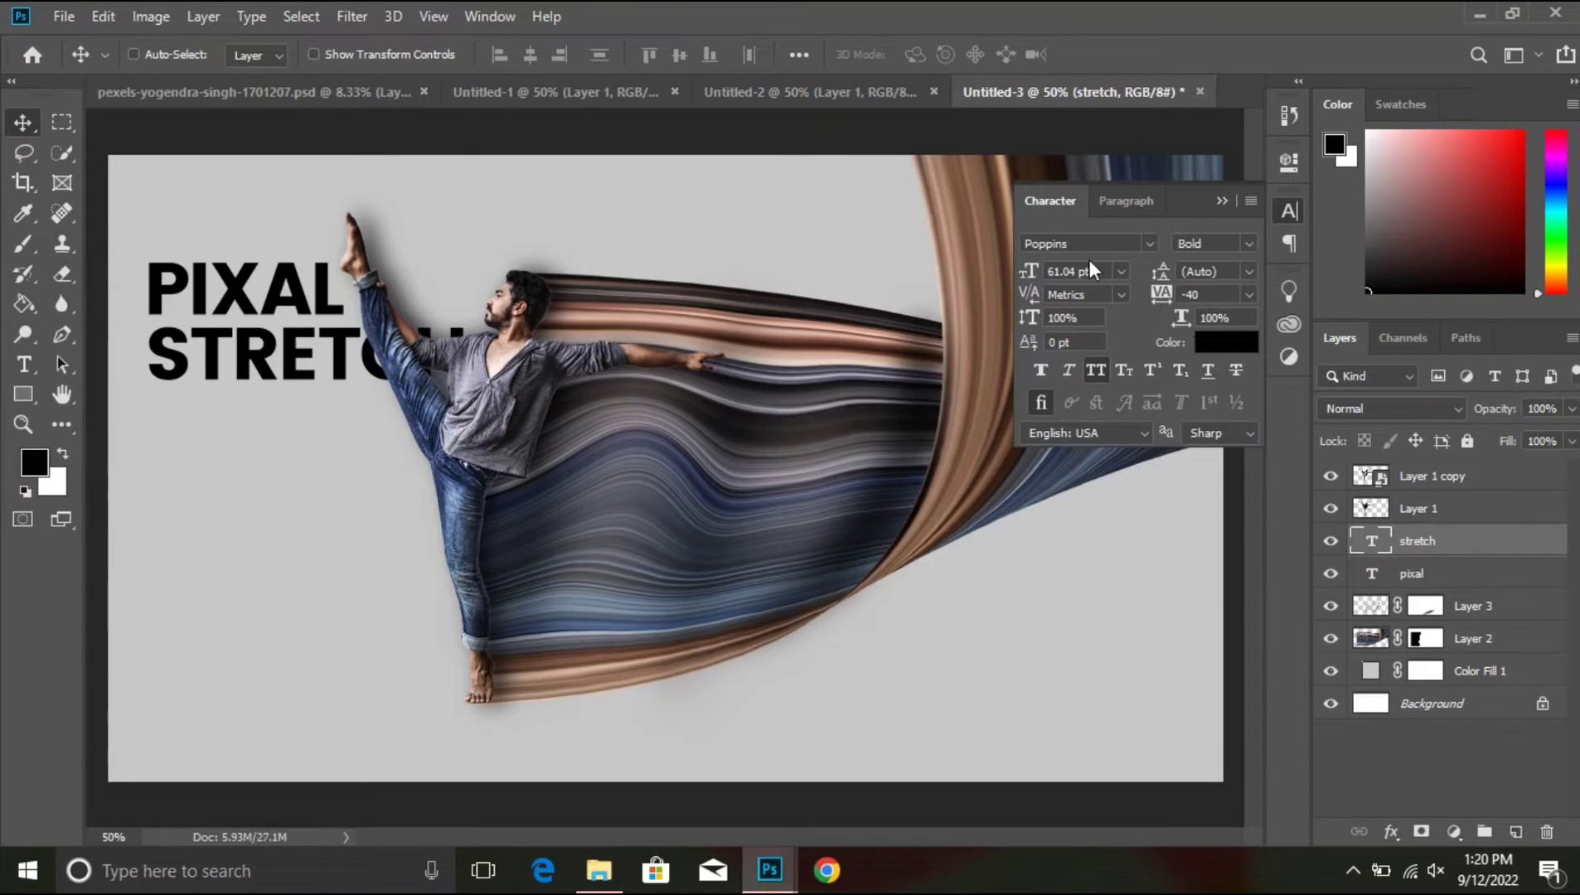
Step: Restyle STRETCH as Poppins Light at 28.04 pt with 220 tracking, and move it up close beneath PIXAL
left_click(1249, 243)
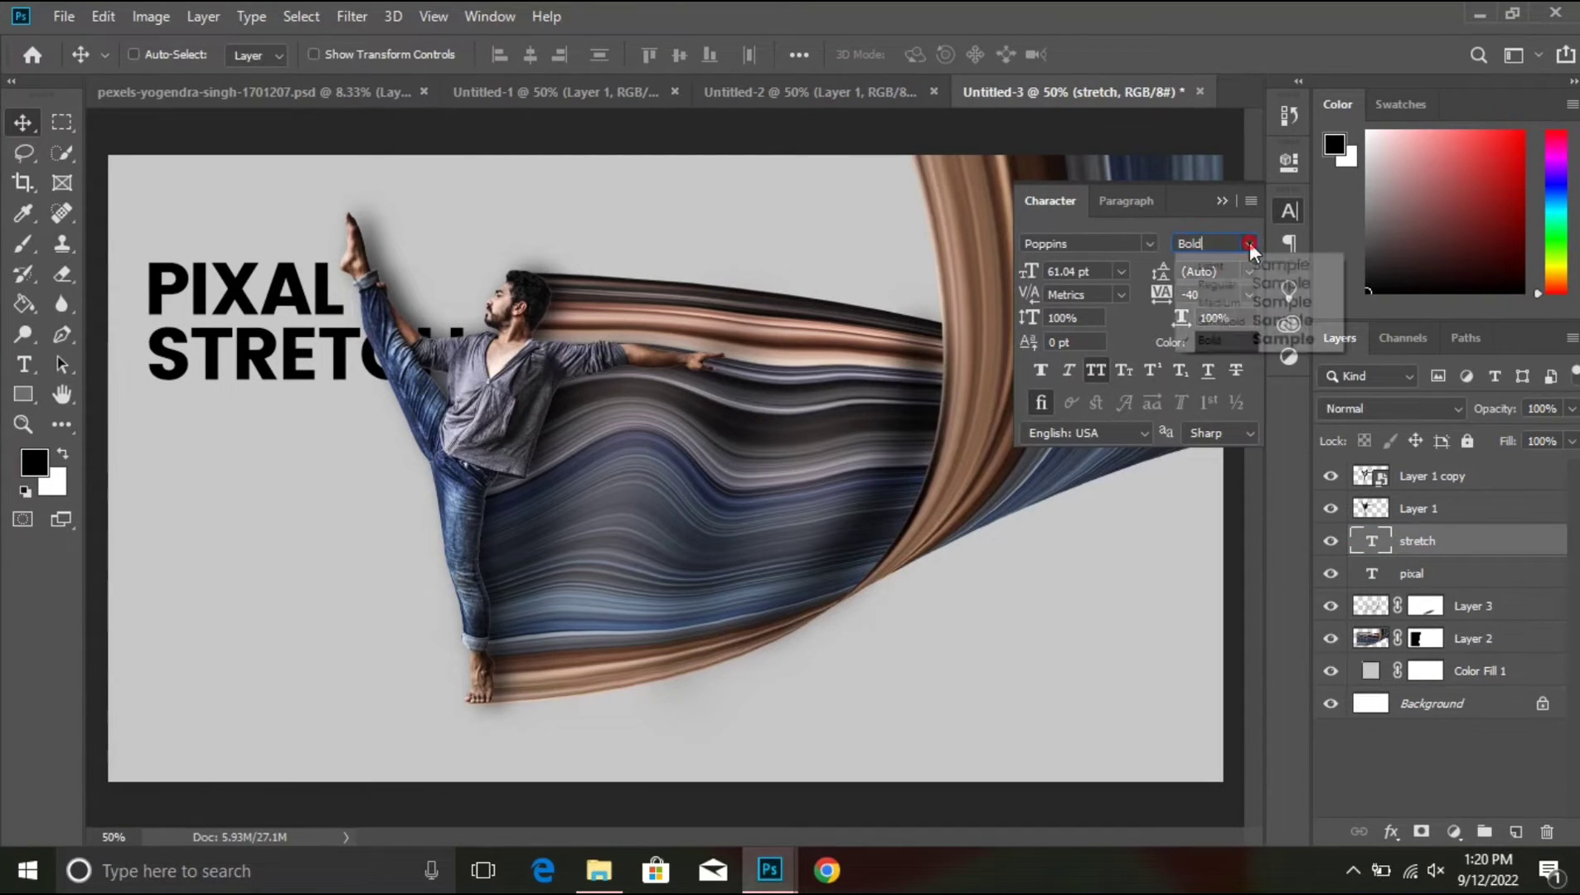
left_click(1298, 269)
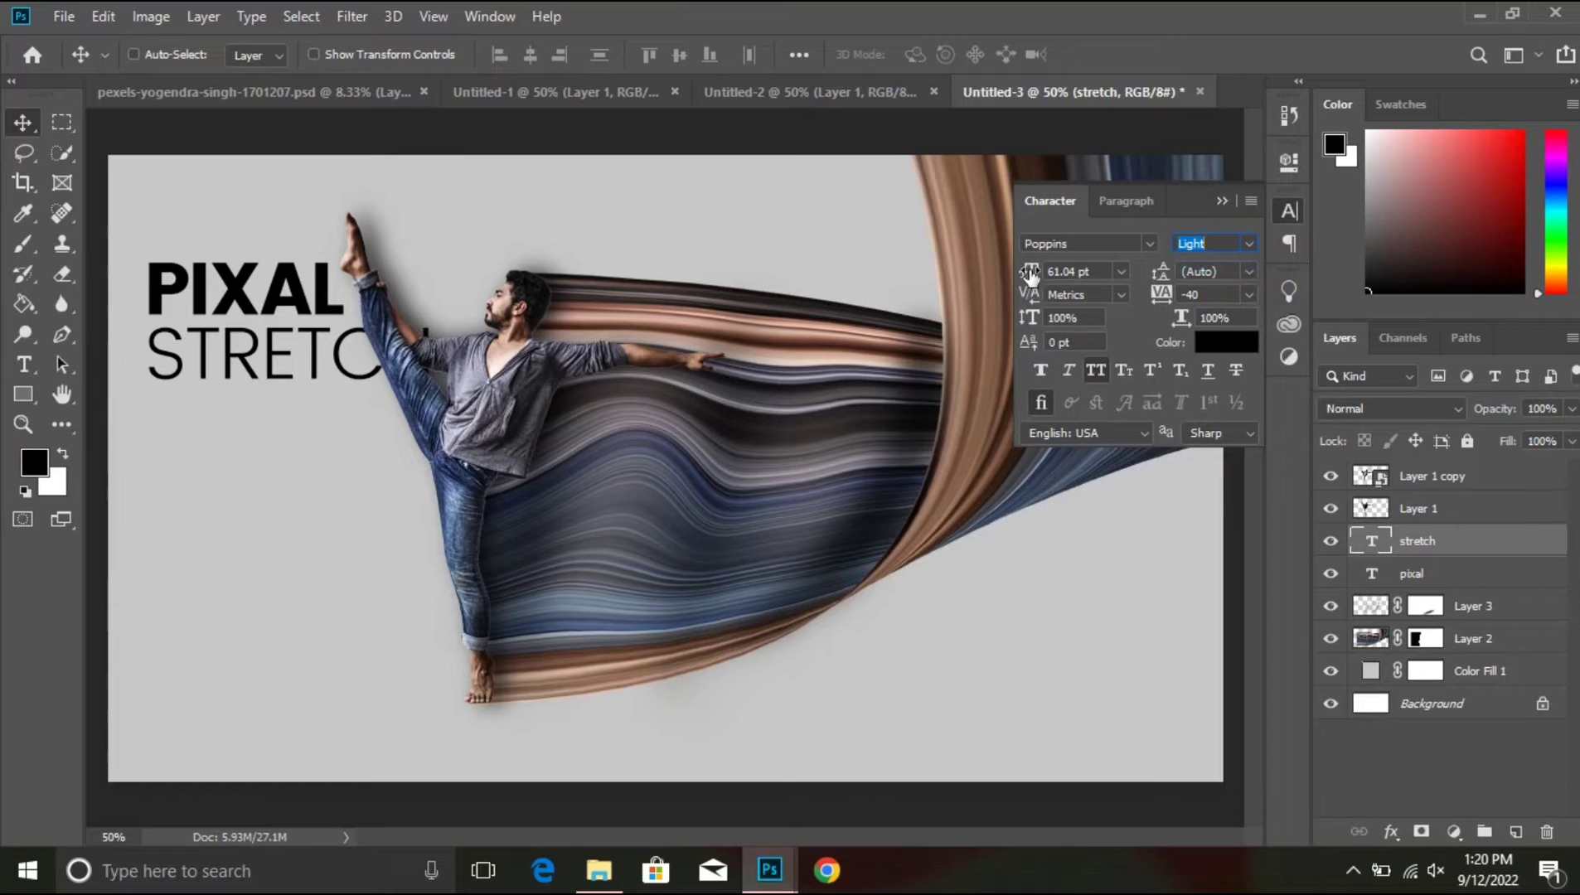
left_click_drag(1033, 278, 1000, 268)
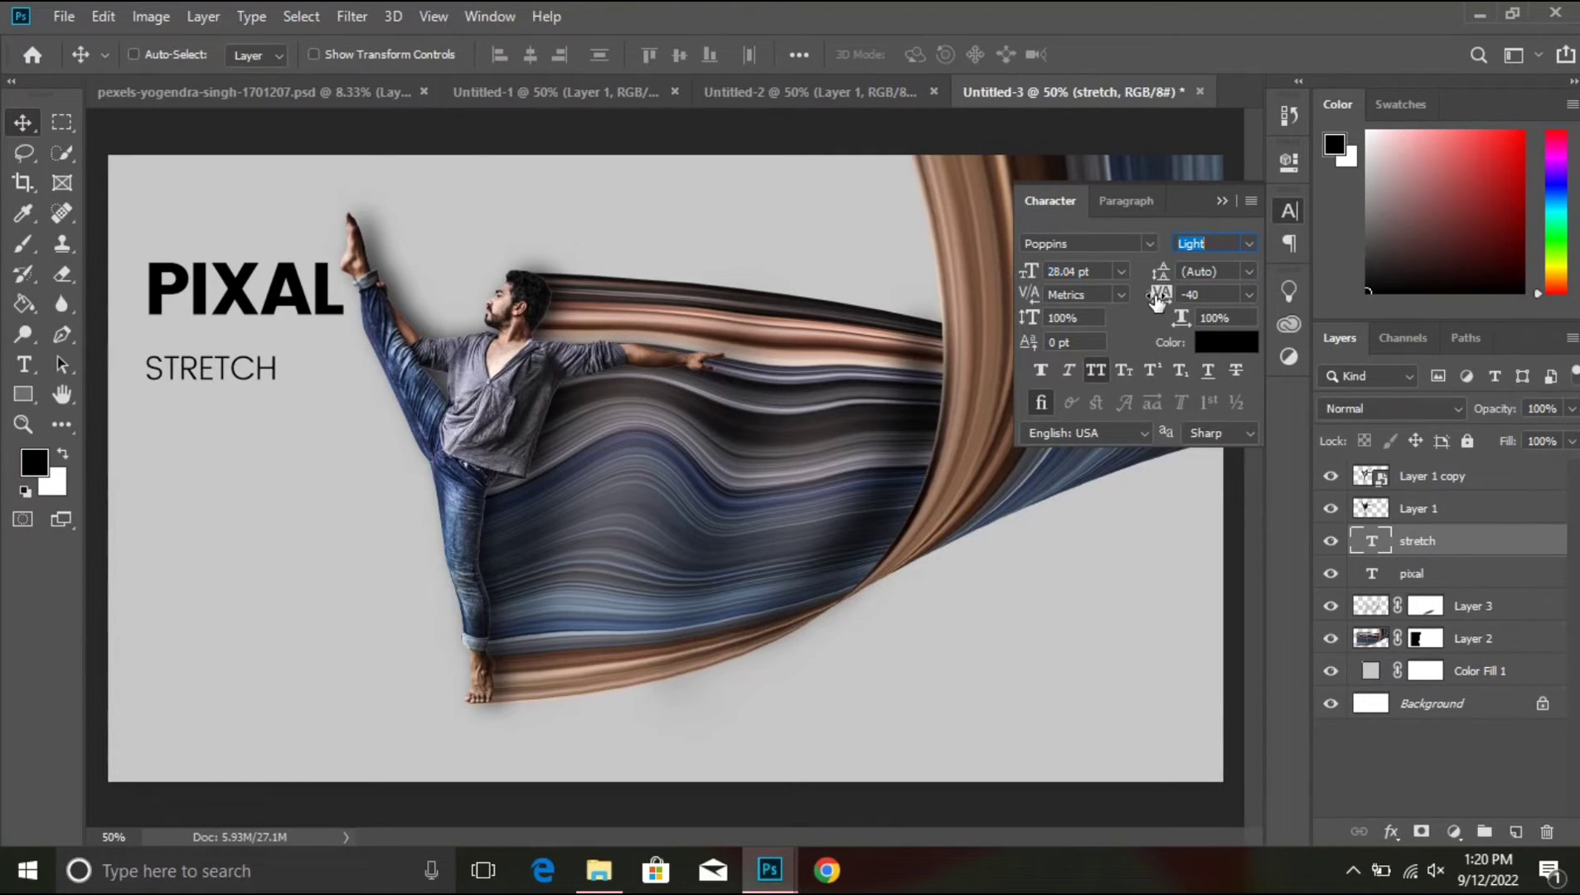
left_click_drag(1165, 298, 1163, 294)
left_click_drag(279, 386, 290, 350)
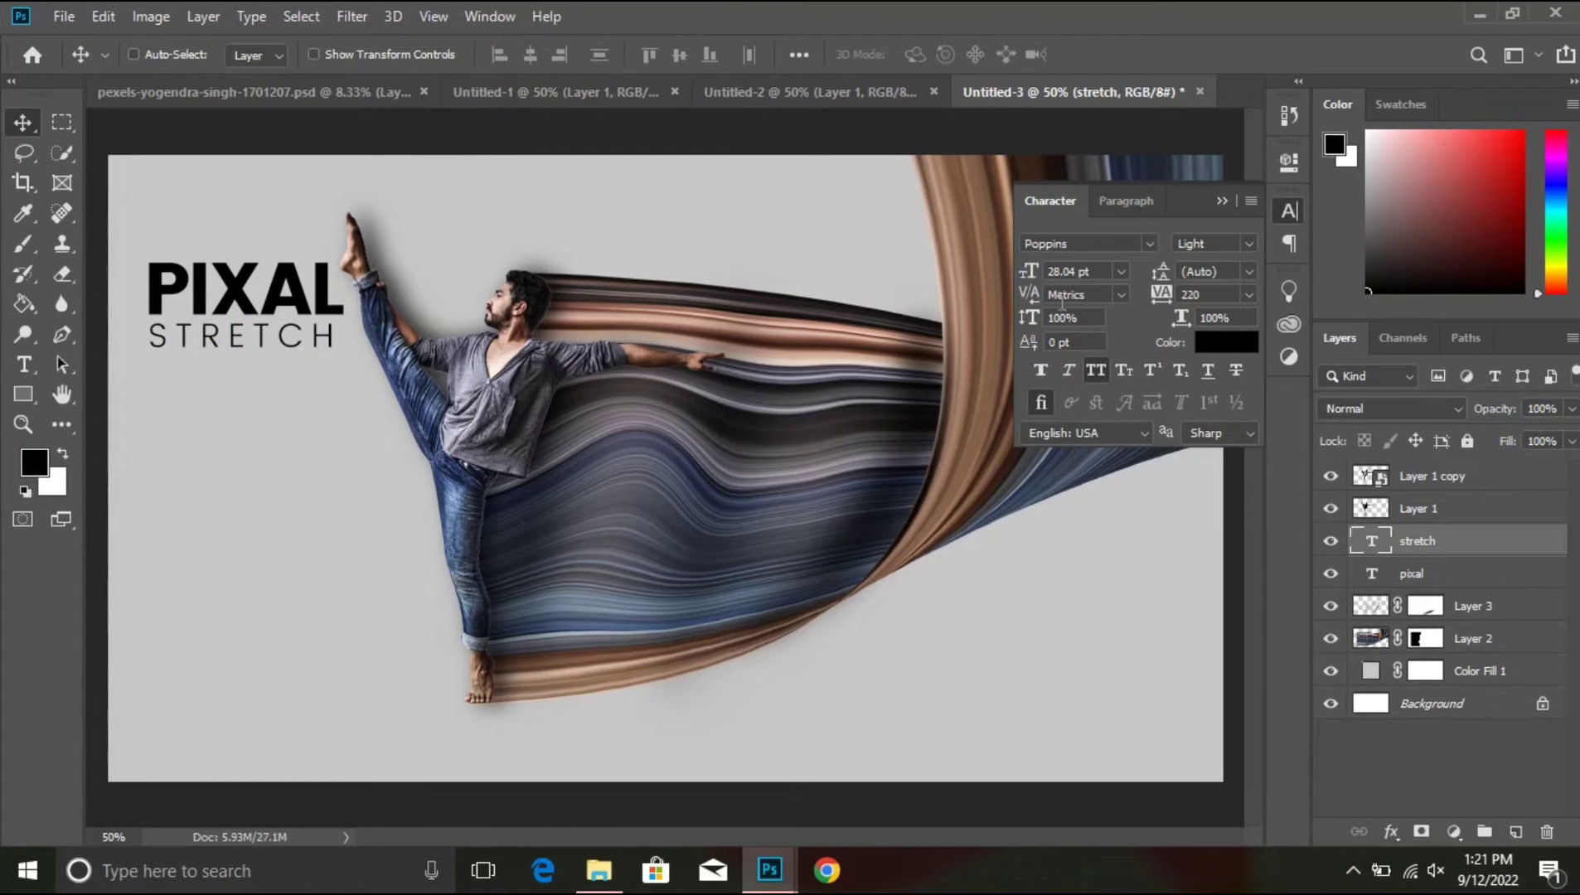
Step: Set STRETCH to 28 pt and nudge it into line under the PIXAL title
left_click_drag(1032, 280, 1033, 277)
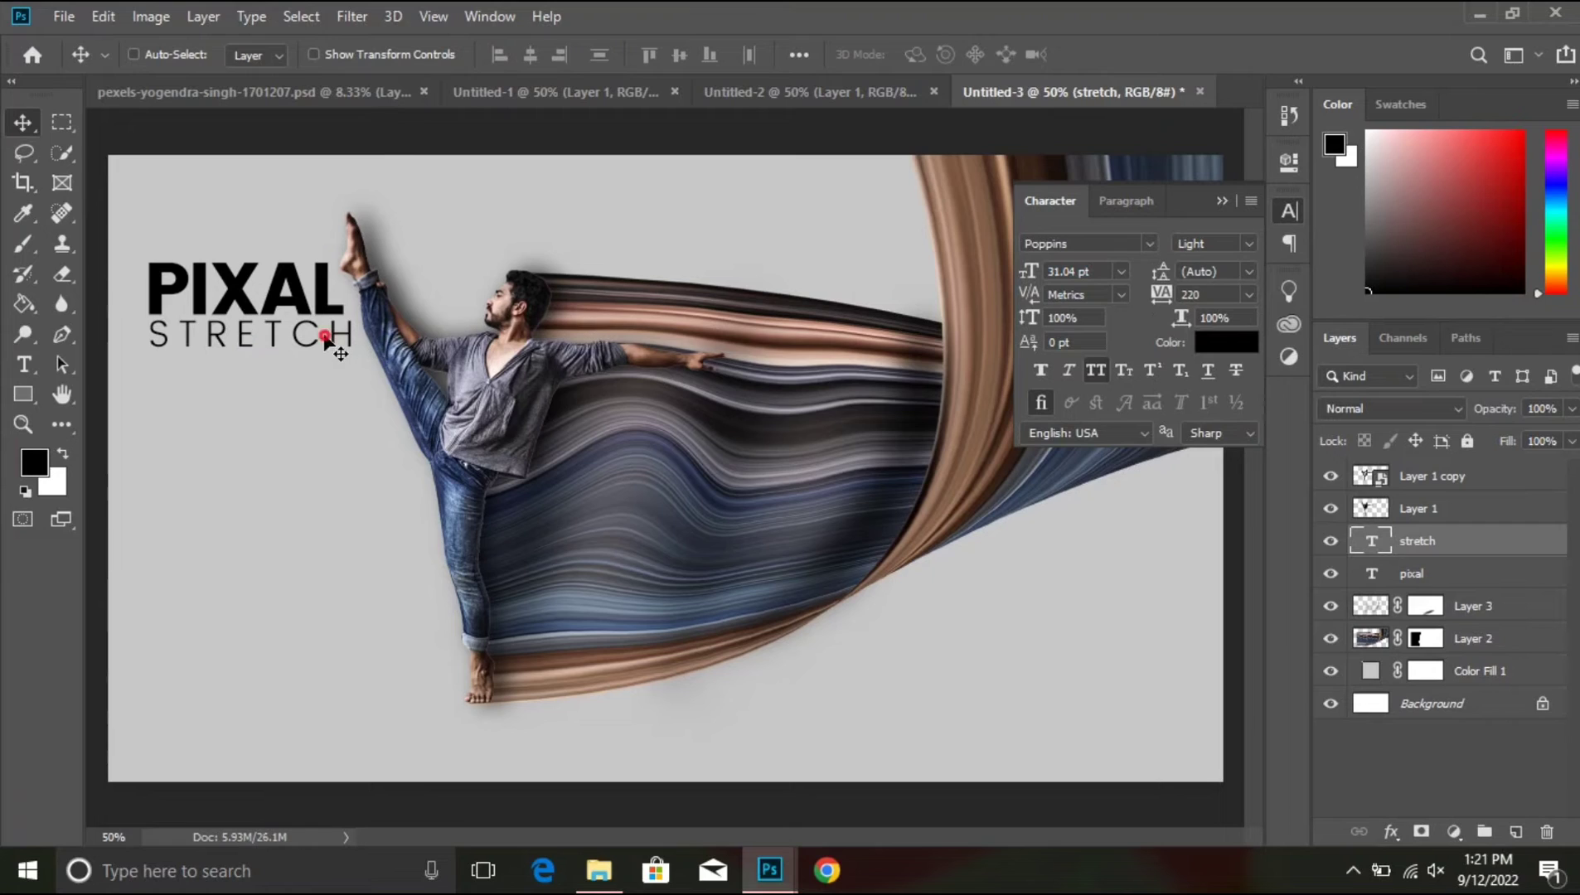
left_click_drag(348, 336, 341, 335)
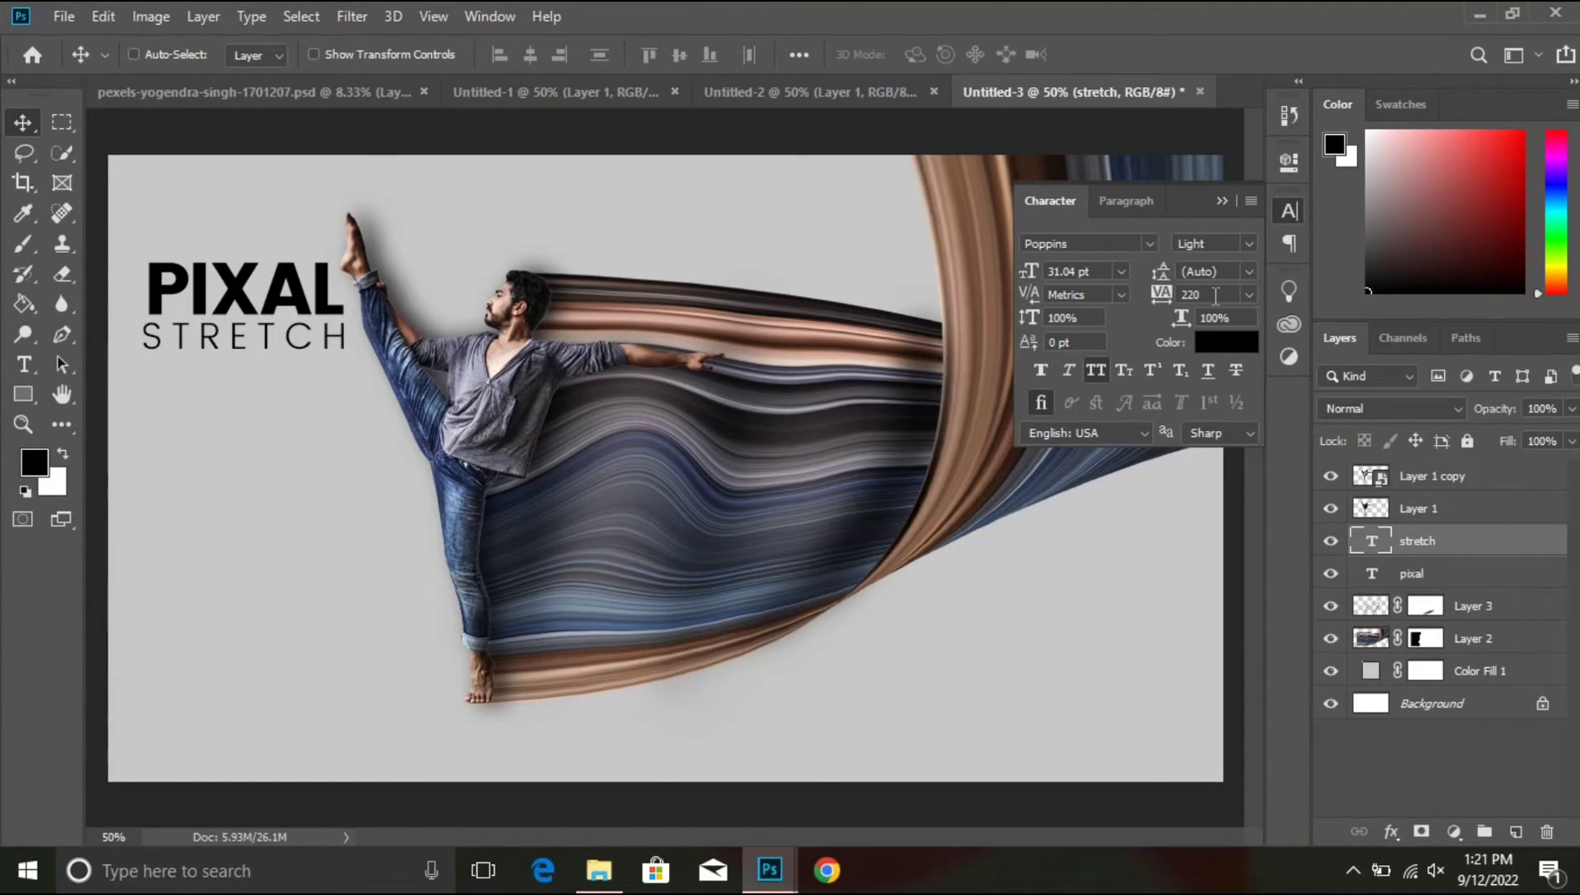
left_click_drag(1093, 272, 997, 274)
type("28")
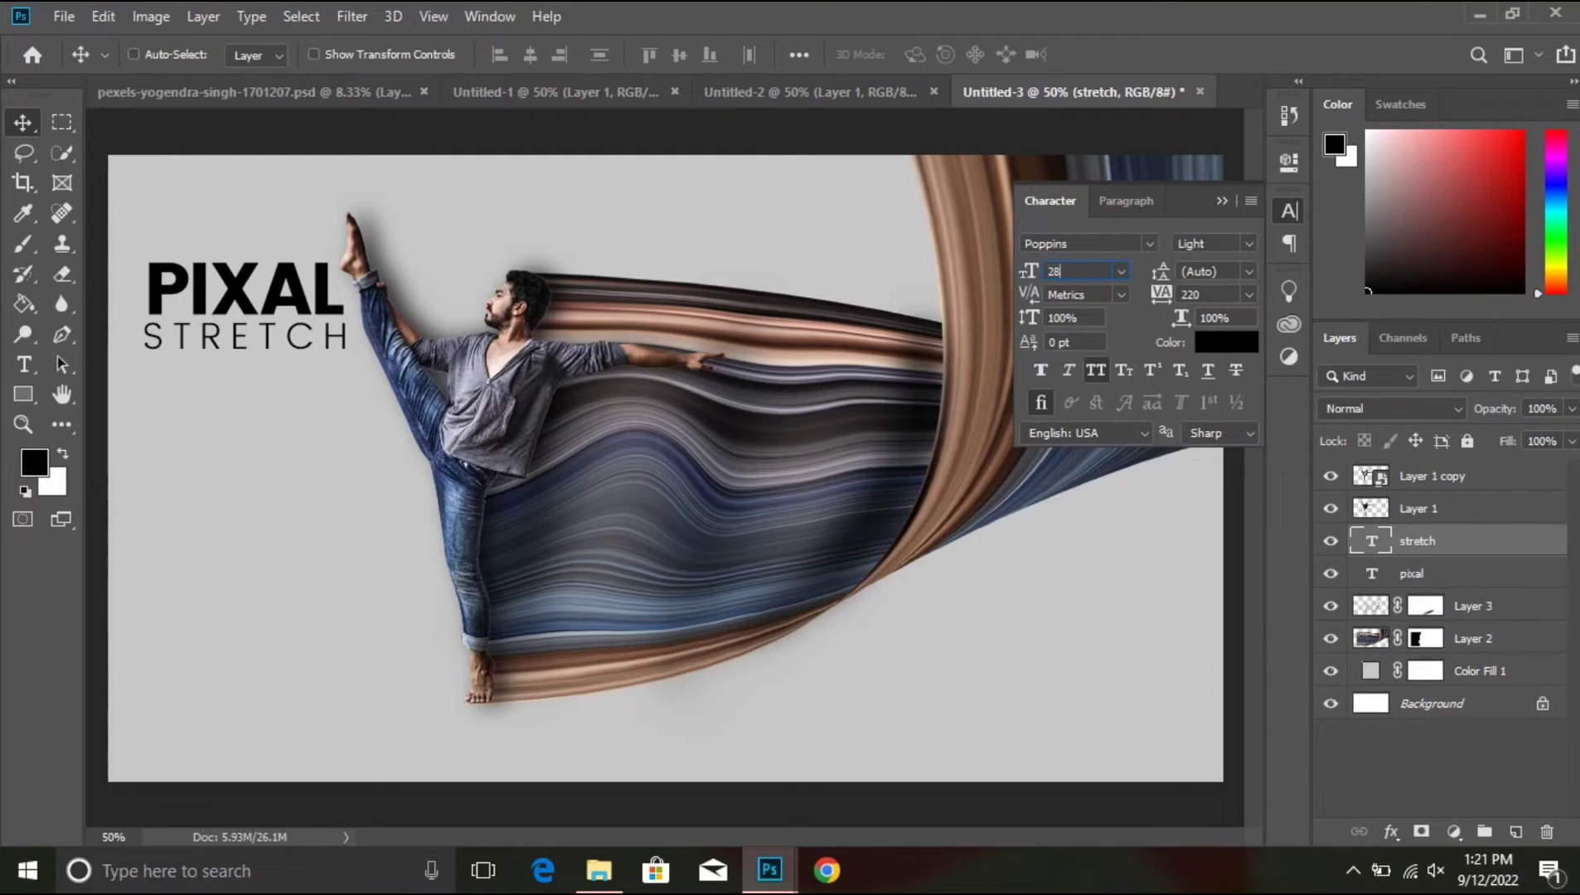
key("Return")
key("Right")
key("Right")
key("Right")
key("Right")
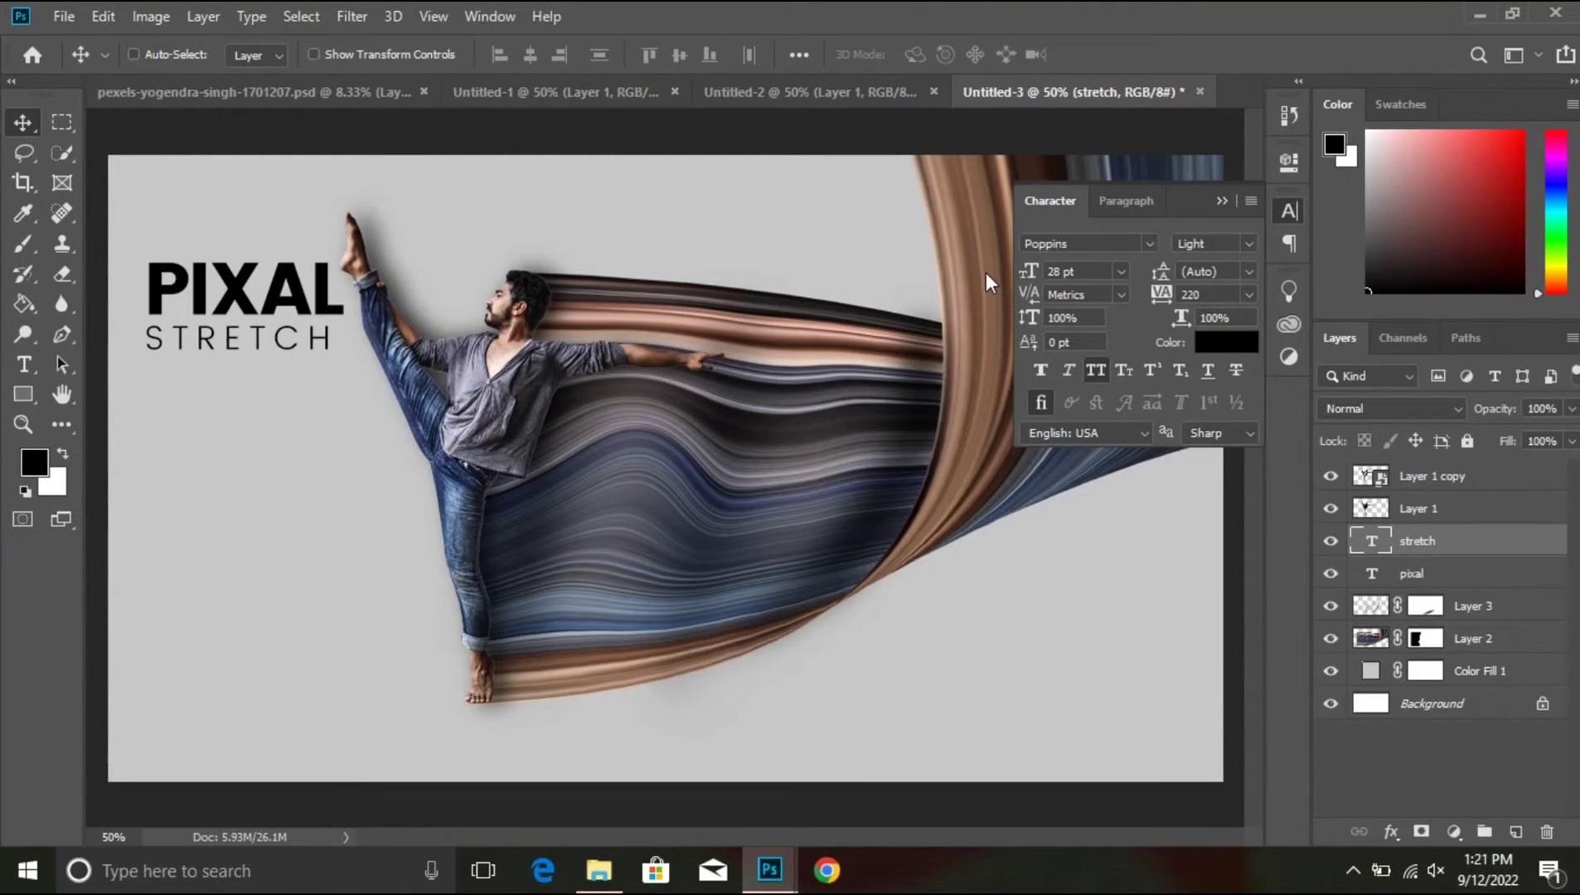
key("Up")
key("Up")
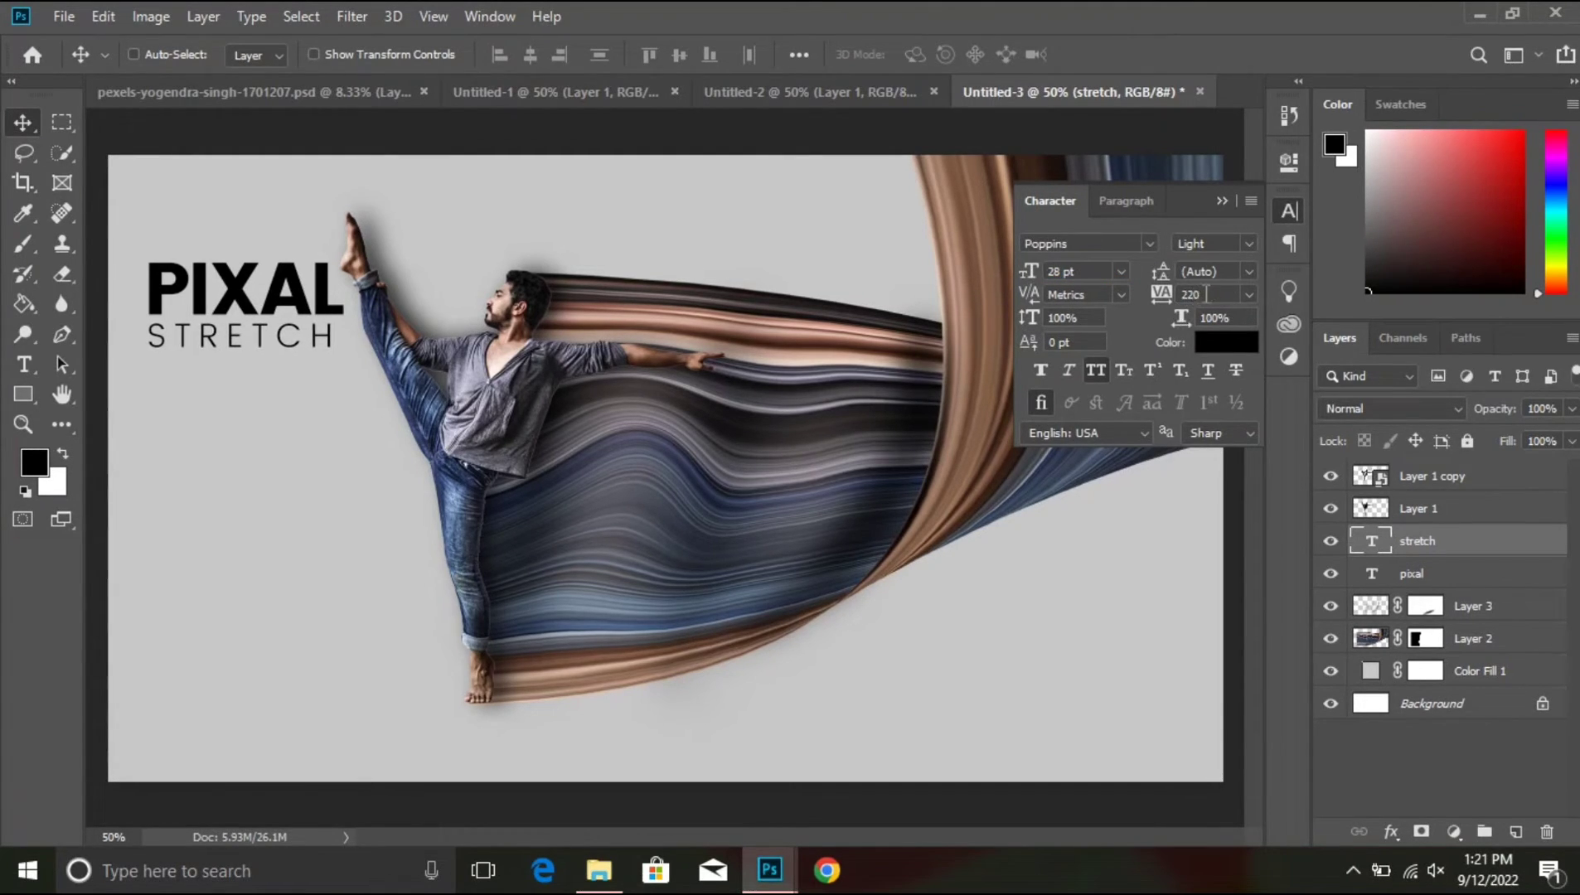
Step: Set the tracking of STRETCH to 250 to widen it under PIXAL
left_click(1194, 294)
type("250")
key("Return")
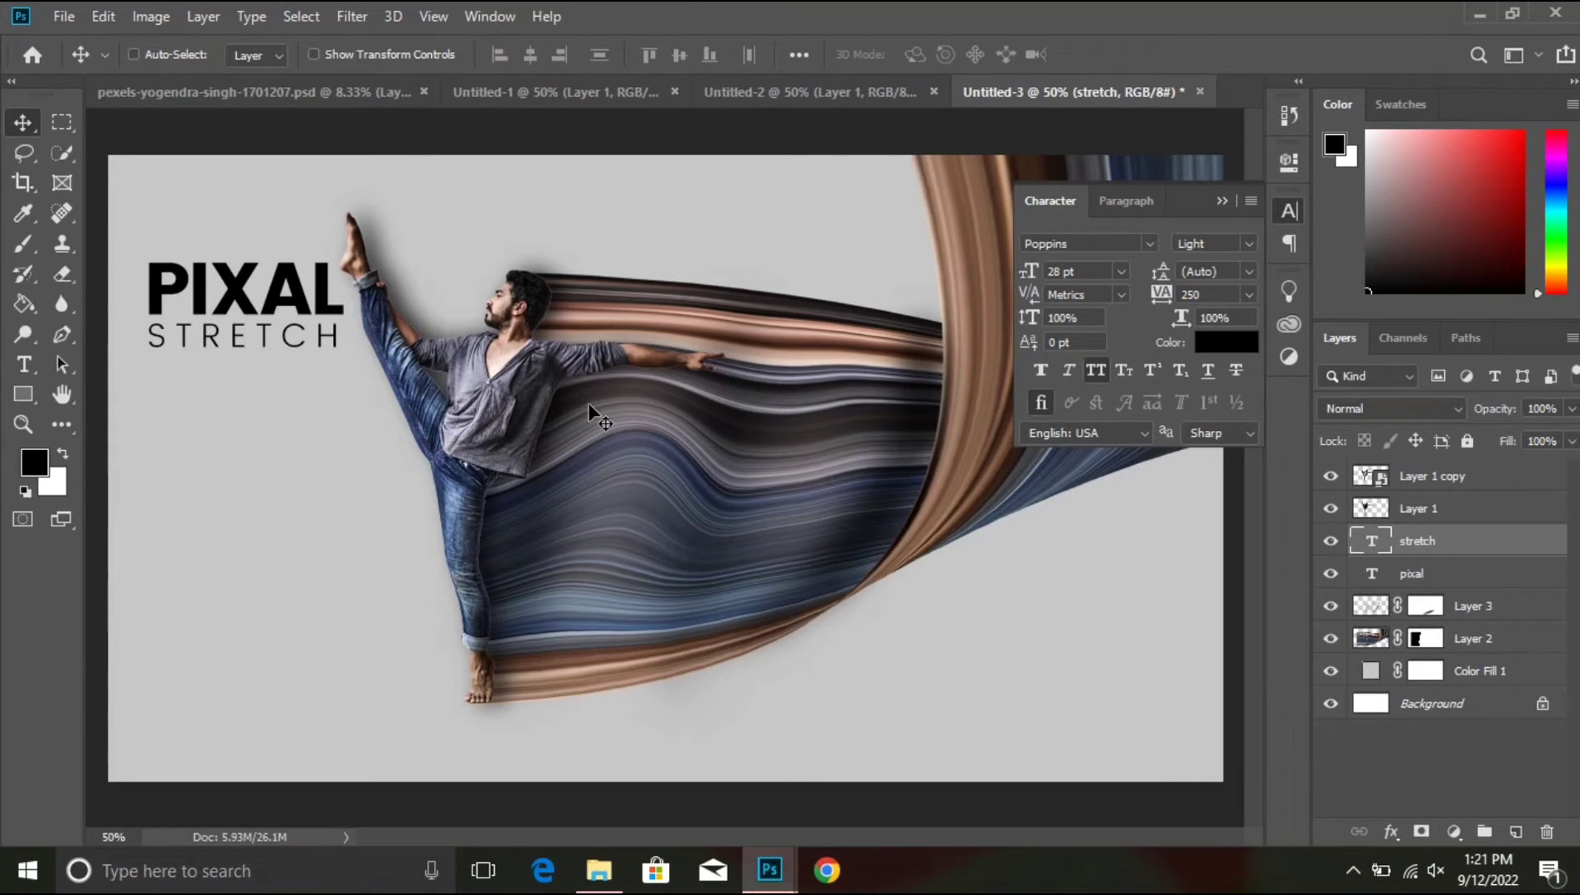
Step: Add a horizontal paragraph text box with Lorem Ipsum placeholder text on the grey background beside the man's standing leg
left_click(22, 368)
right_click(21, 369)
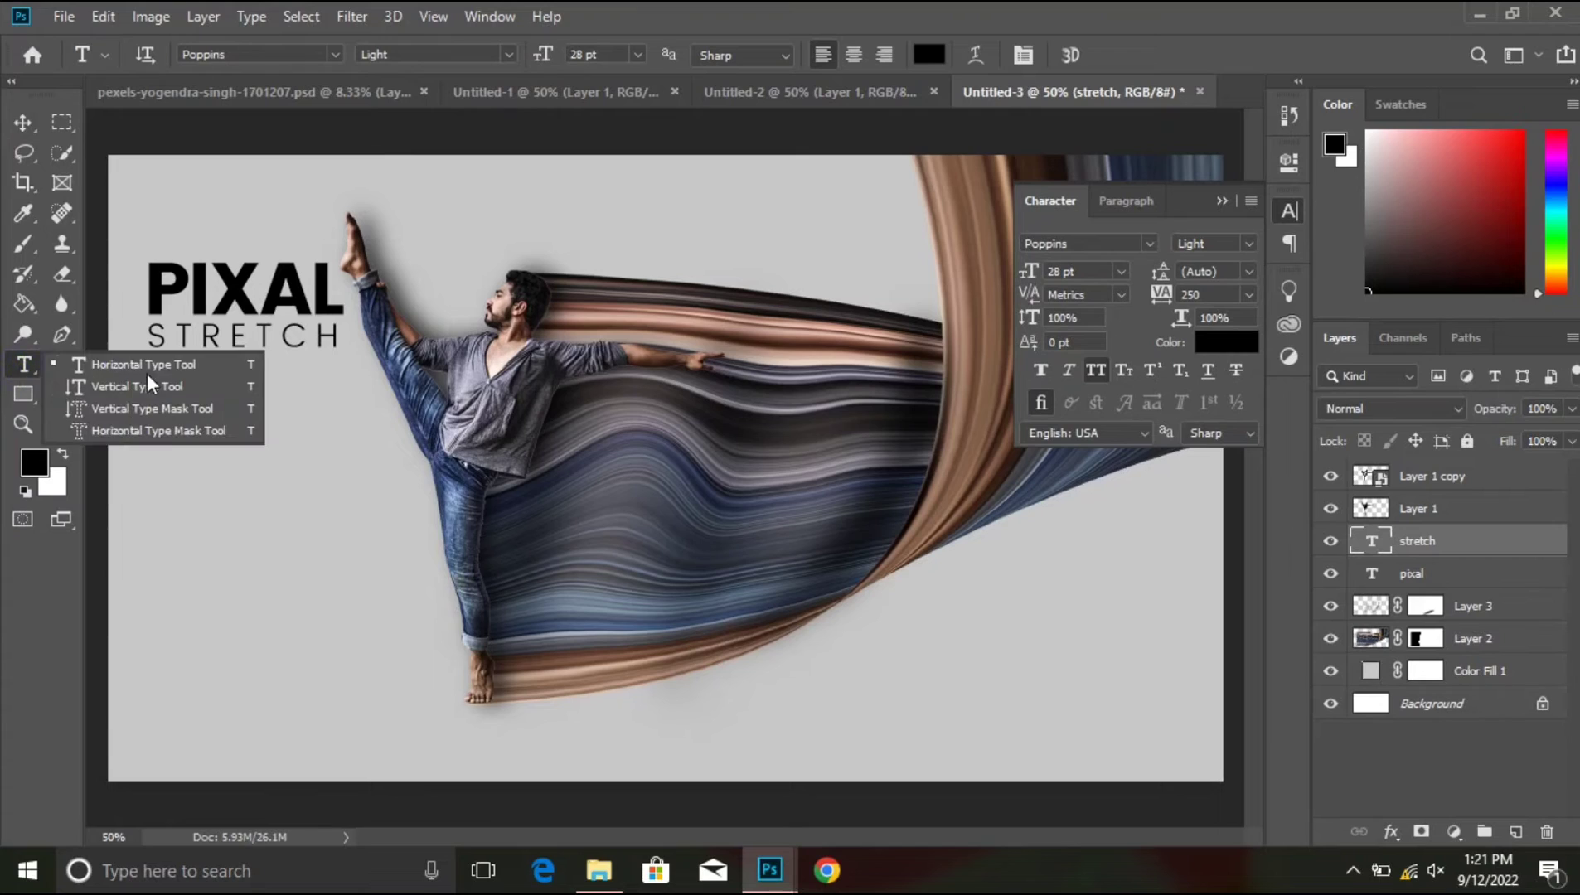
left_click(183, 371)
left_click_drag(150, 547, 451, 688)
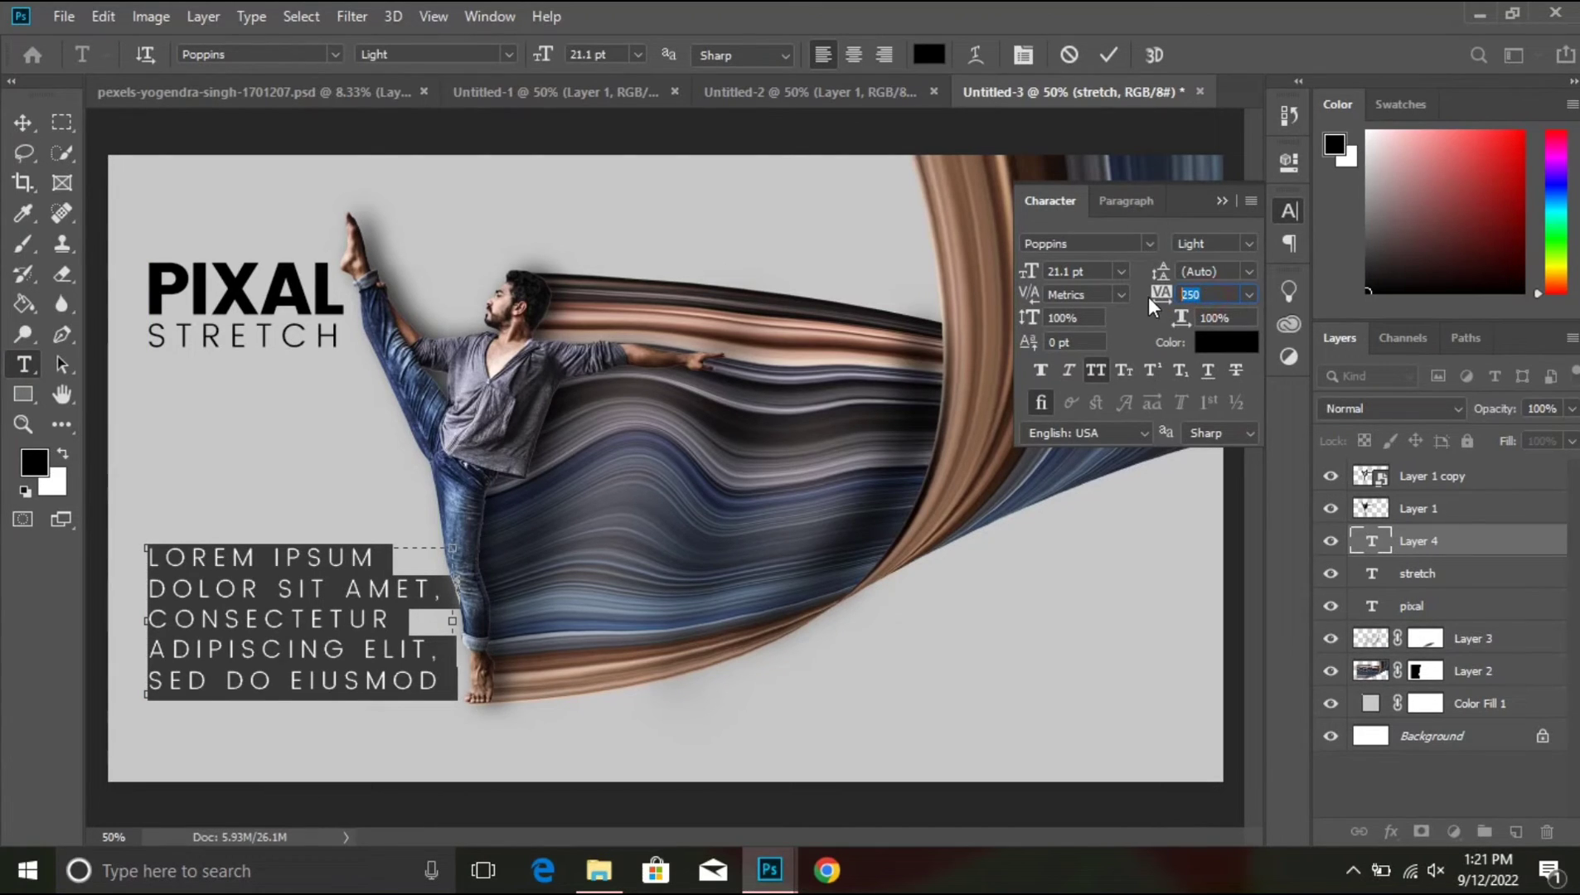
Step: Set the Lorem Ipsum paragraph's tracking to 100 and its font size to 8.1 pt
left_click(1221, 282)
type("100")
key("Return")
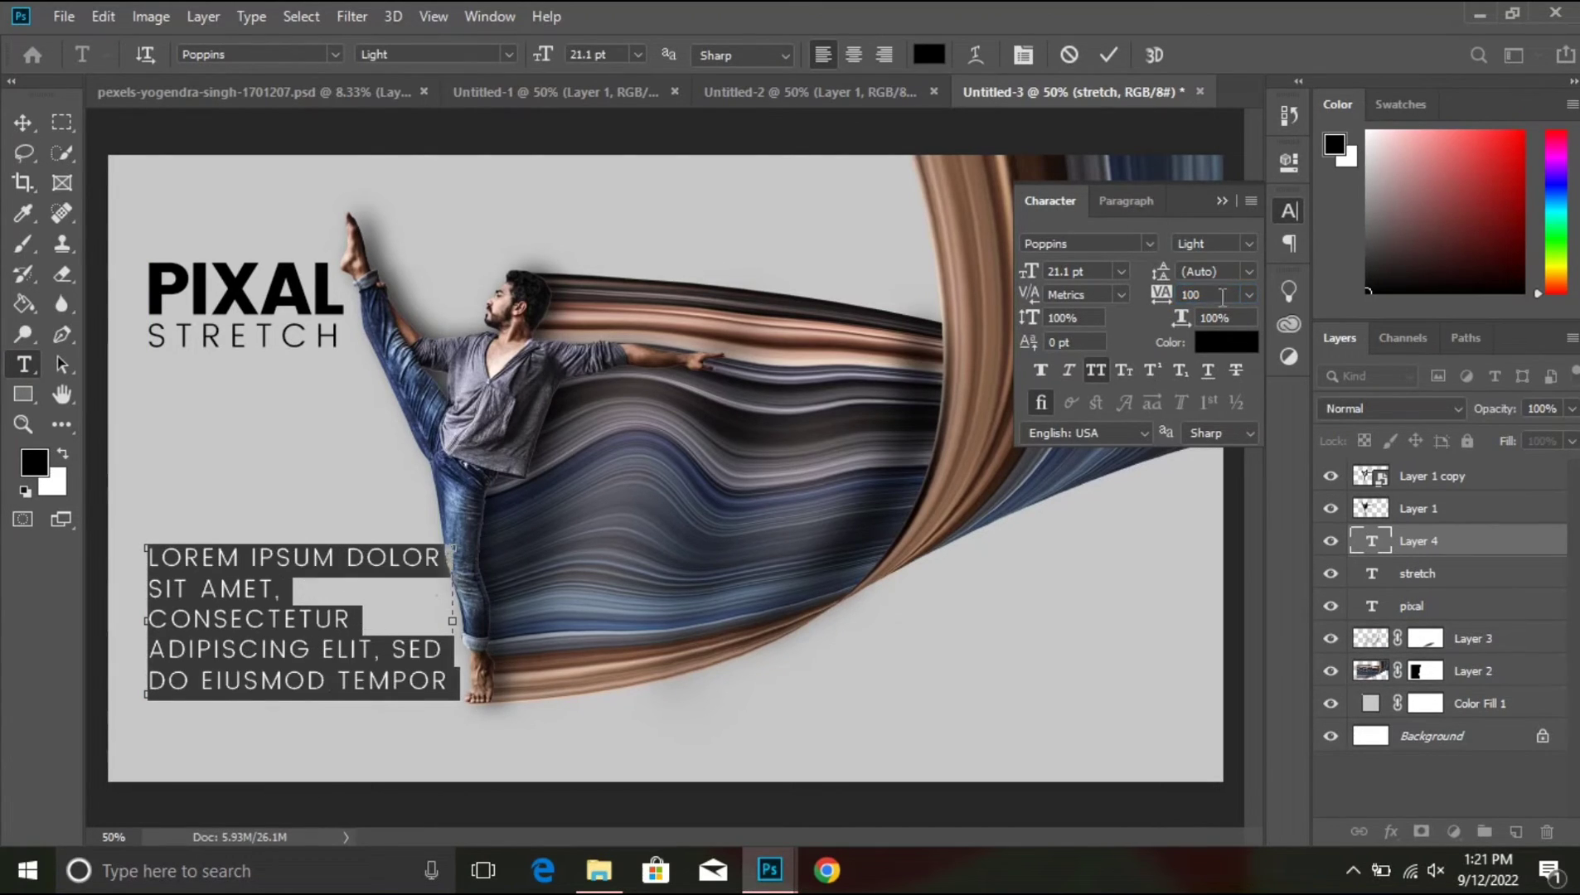
mouse_move(1031, 273)
left_mouse_down()
mouse_move(1002, 276)
mouse_move(1018, 279)
left_mouse_up()
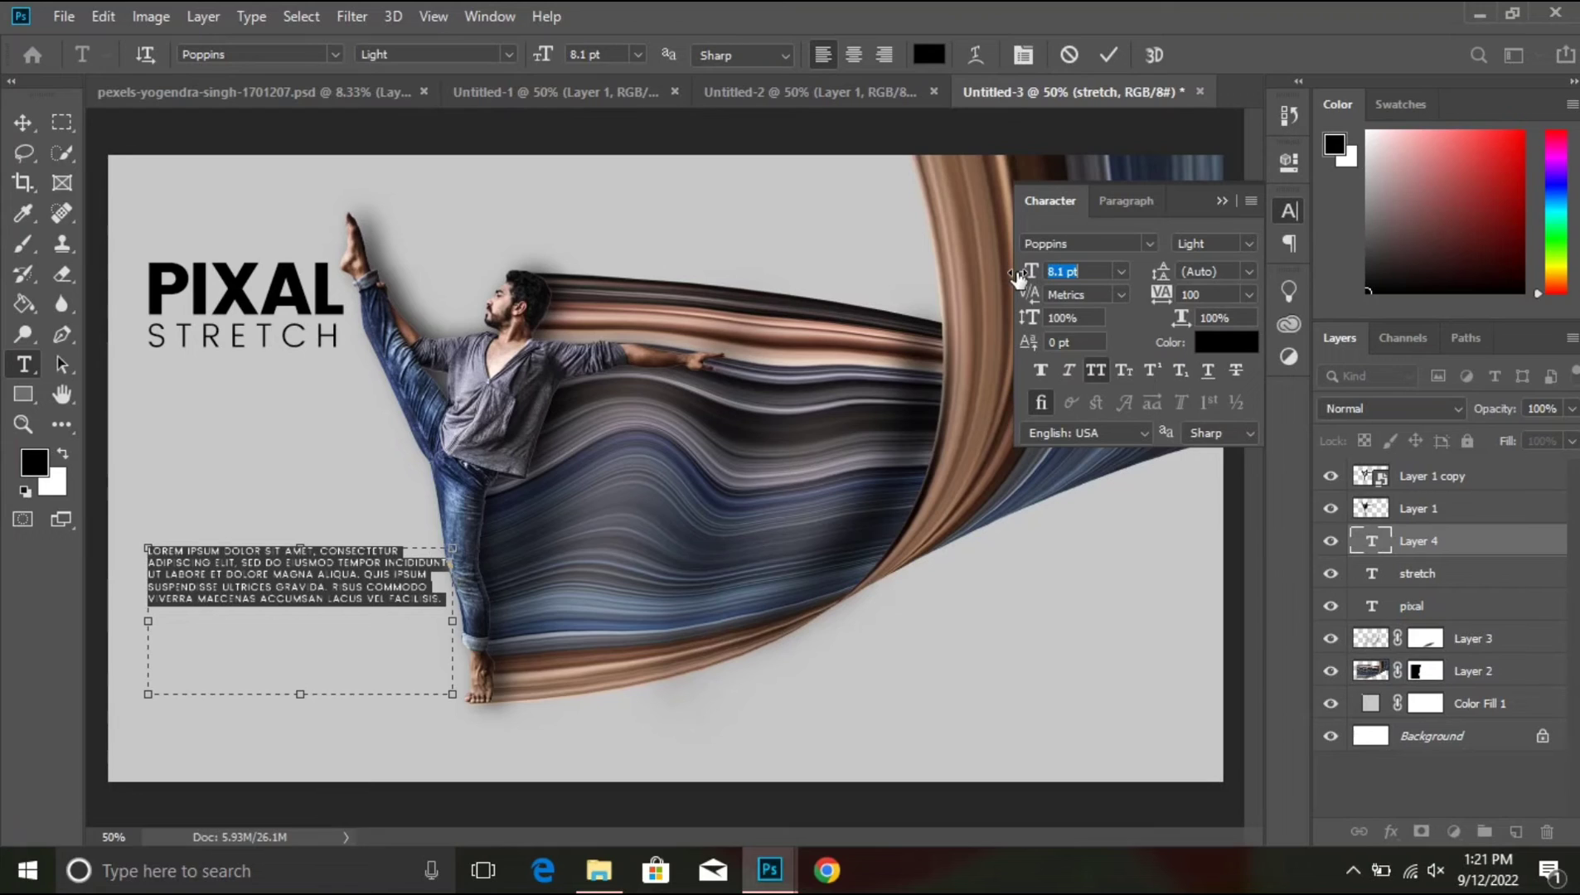
left_click(1499, 545)
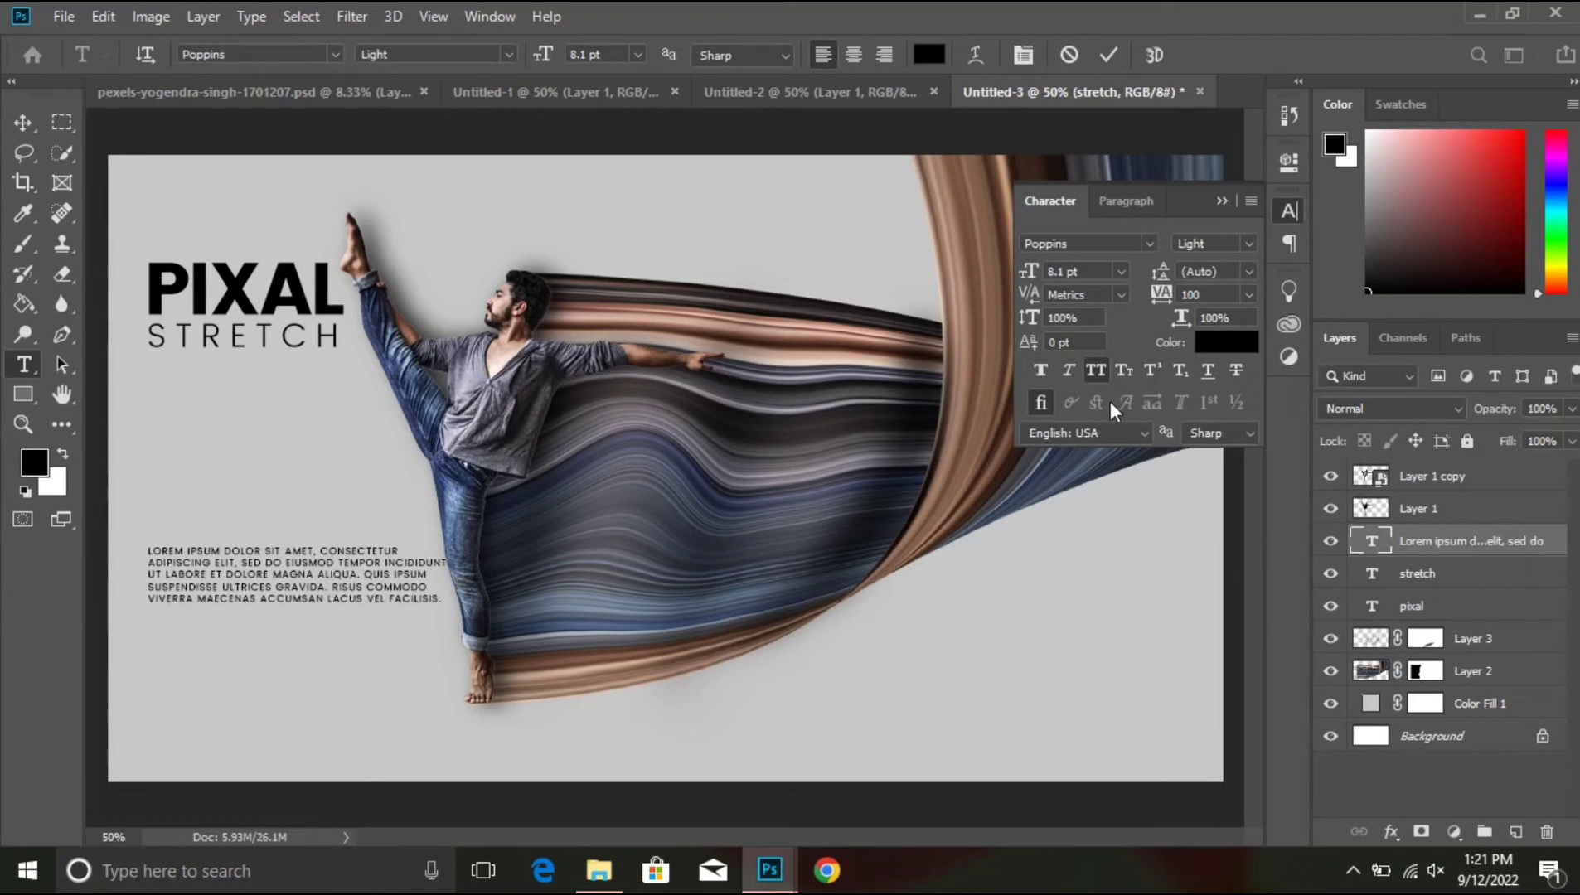
Step: Nudge the PIXAL, STRETCH and Lorem Ipsum text layers left, moving the paragraph clear of the man's leg
left_click(1480, 605)
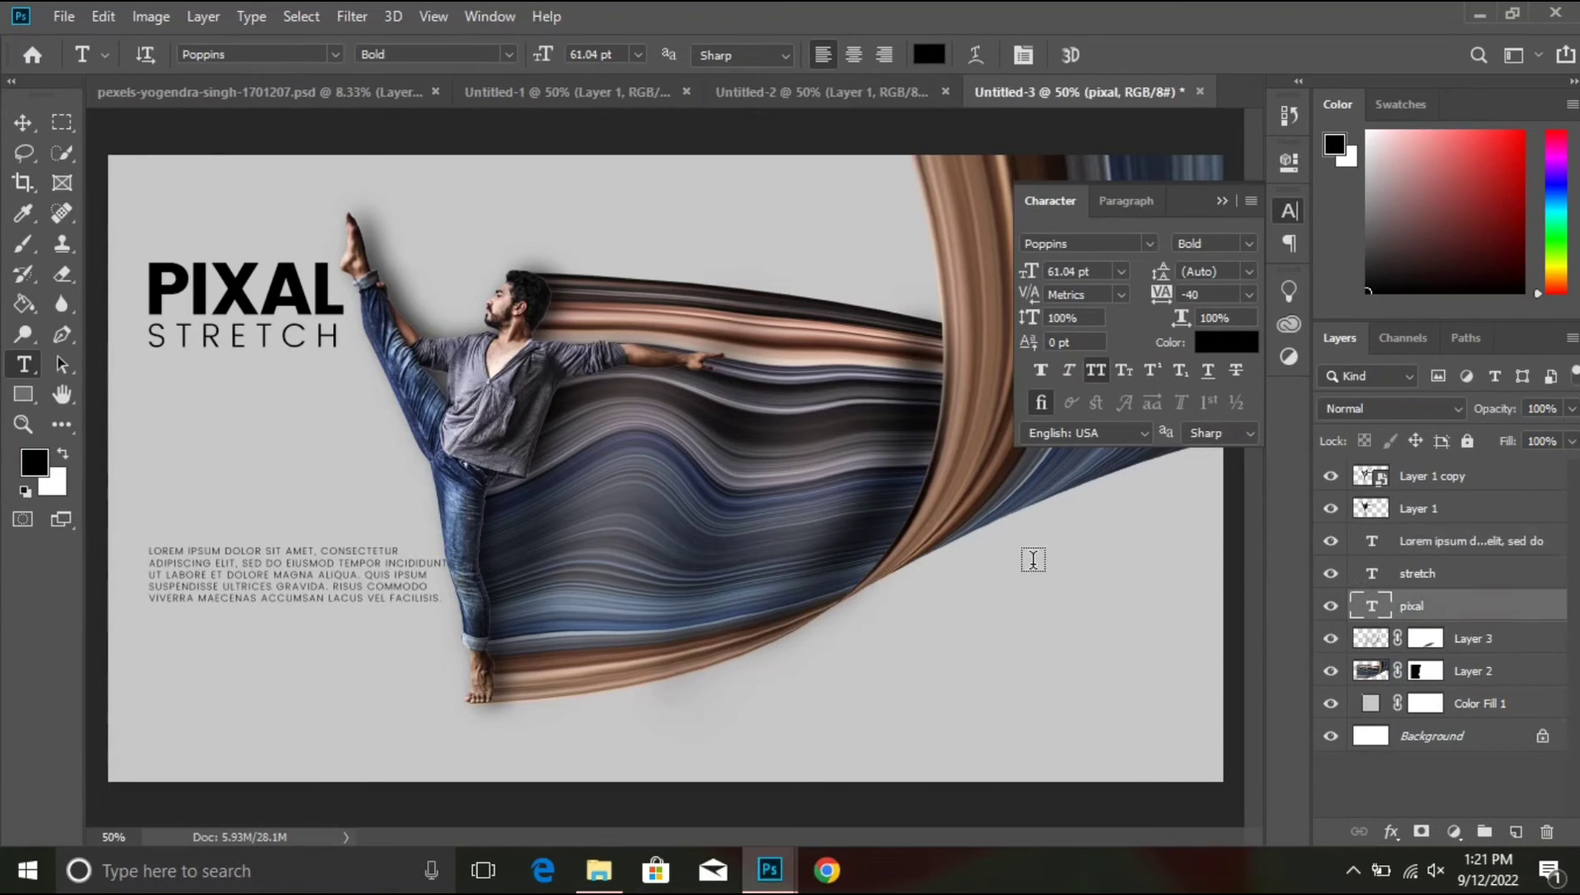
left_click(1446, 544, "shift")
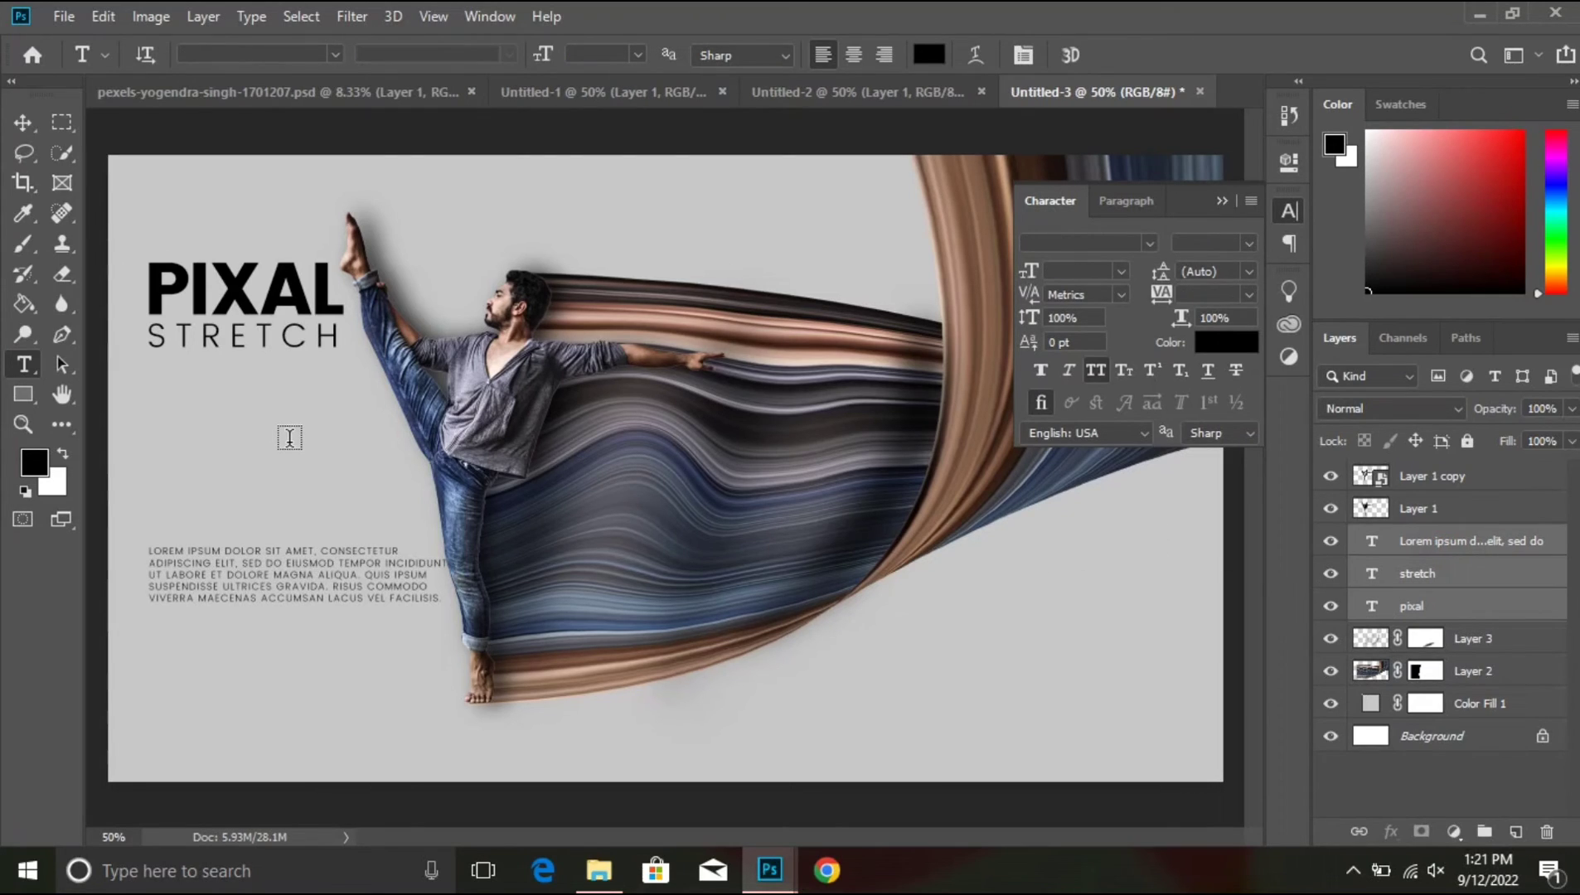
left_click(23, 123)
key("Left")
key("Left")
key("Left")
key("Left")
key("Left")
key("Left")
key("Left")
key("Left")
key("Left")
key("Left")
key("Left")
key("Left")
key("Left")
key("Left")
key("Left")
key("Left")
key("Left")
key("Left")
key("Left")
key("Left")
key("Left")
key("Left")
key("Left")
key("Left")
key("Left")
key("Left")
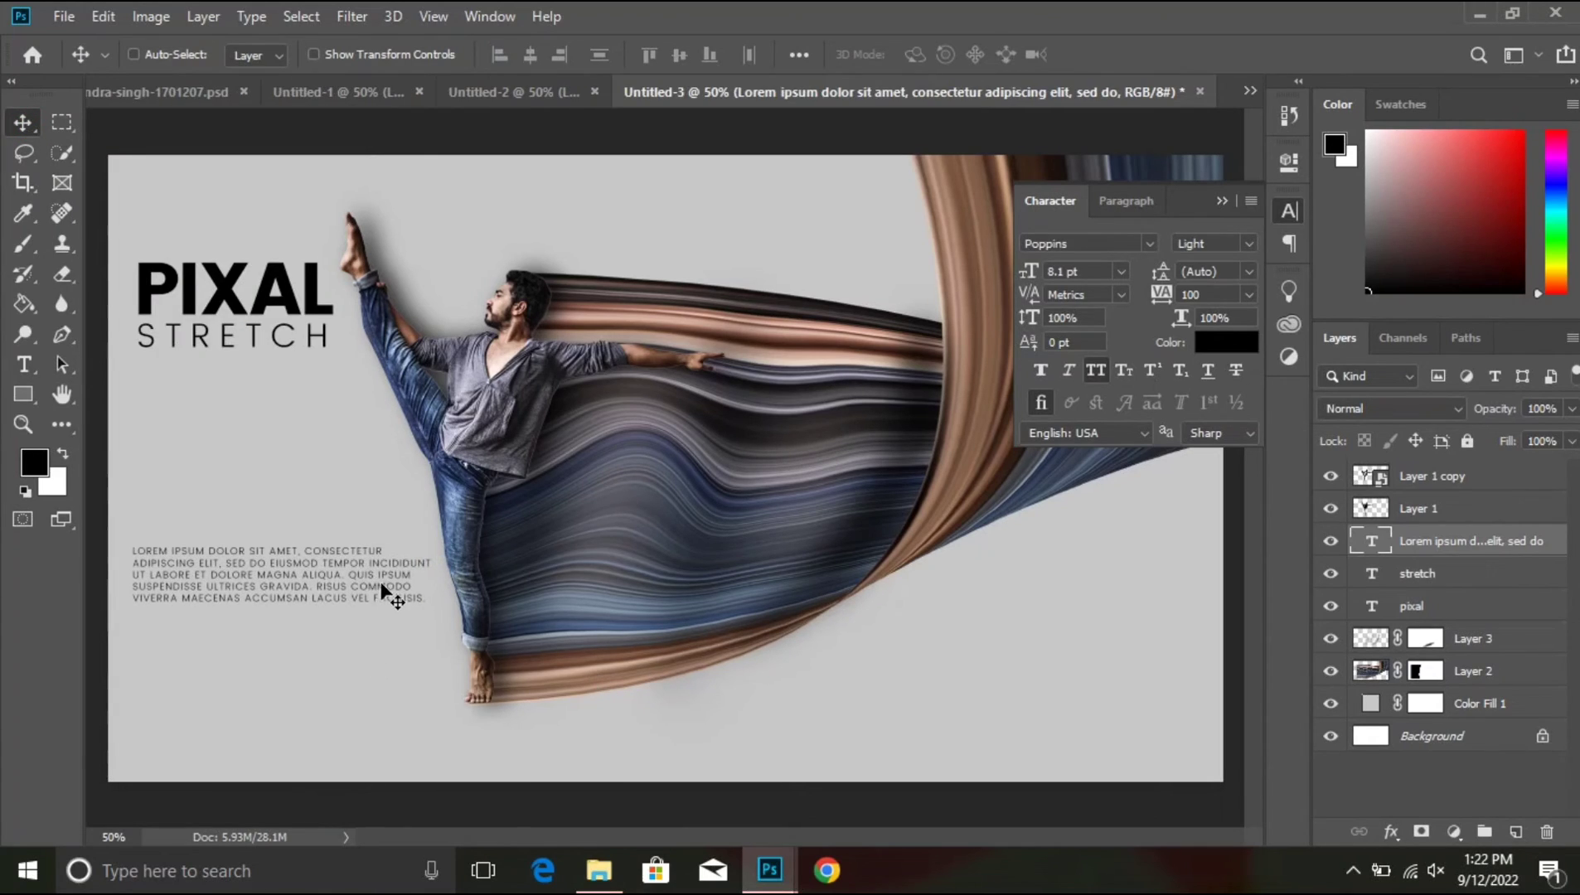
Step: Move the Lorem Ipsum paragraph down near the man's standing foot, aligning its left edge with the title
left_click_drag(368, 577, 373, 627)
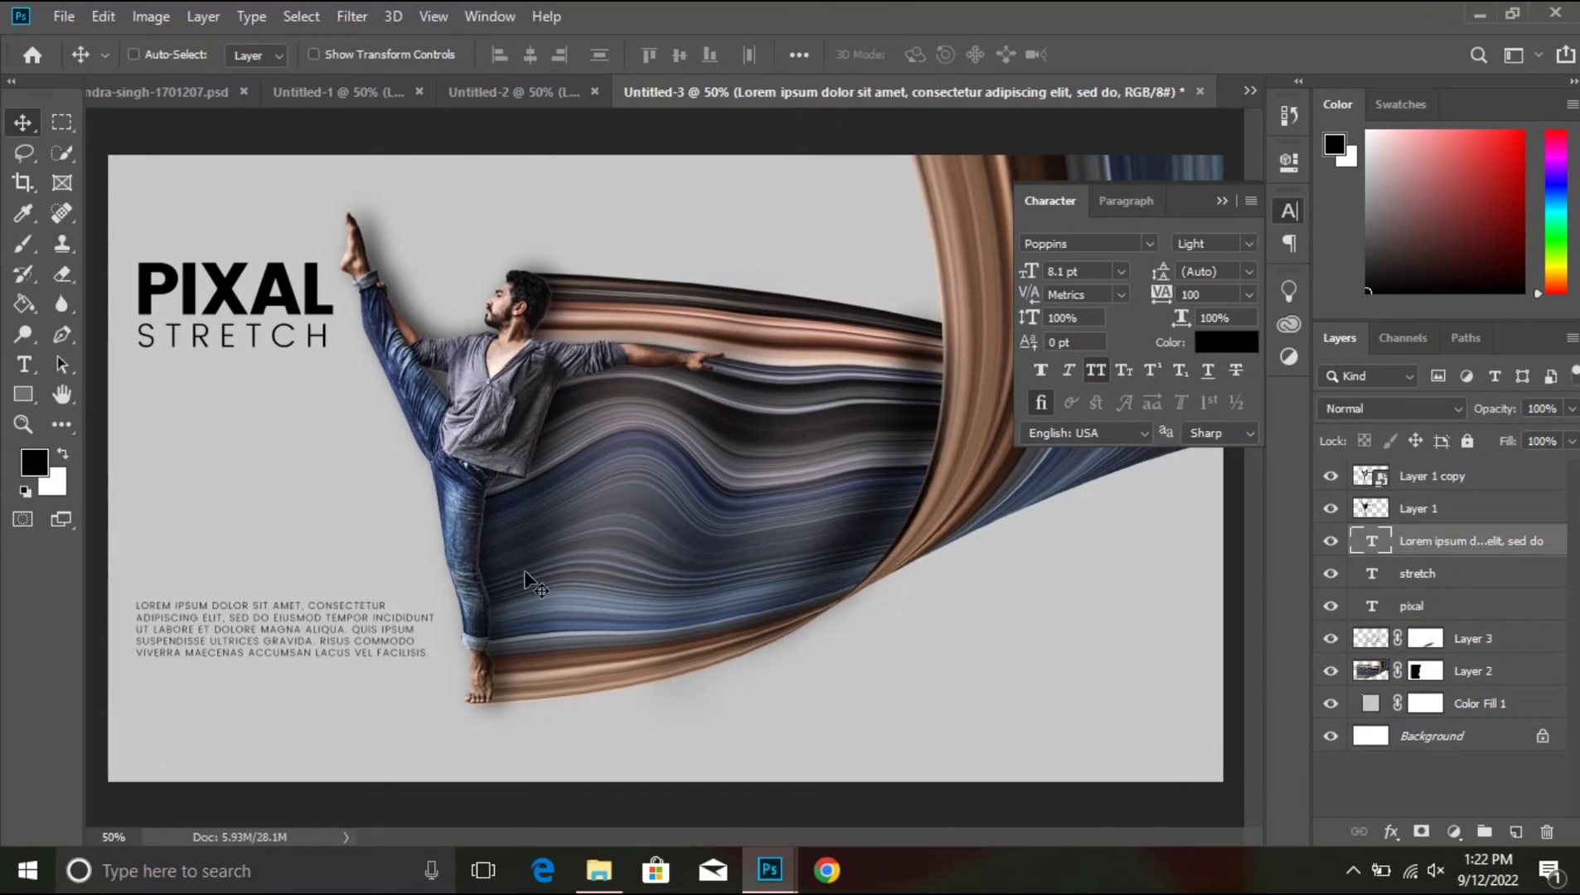
left_click(1221, 203)
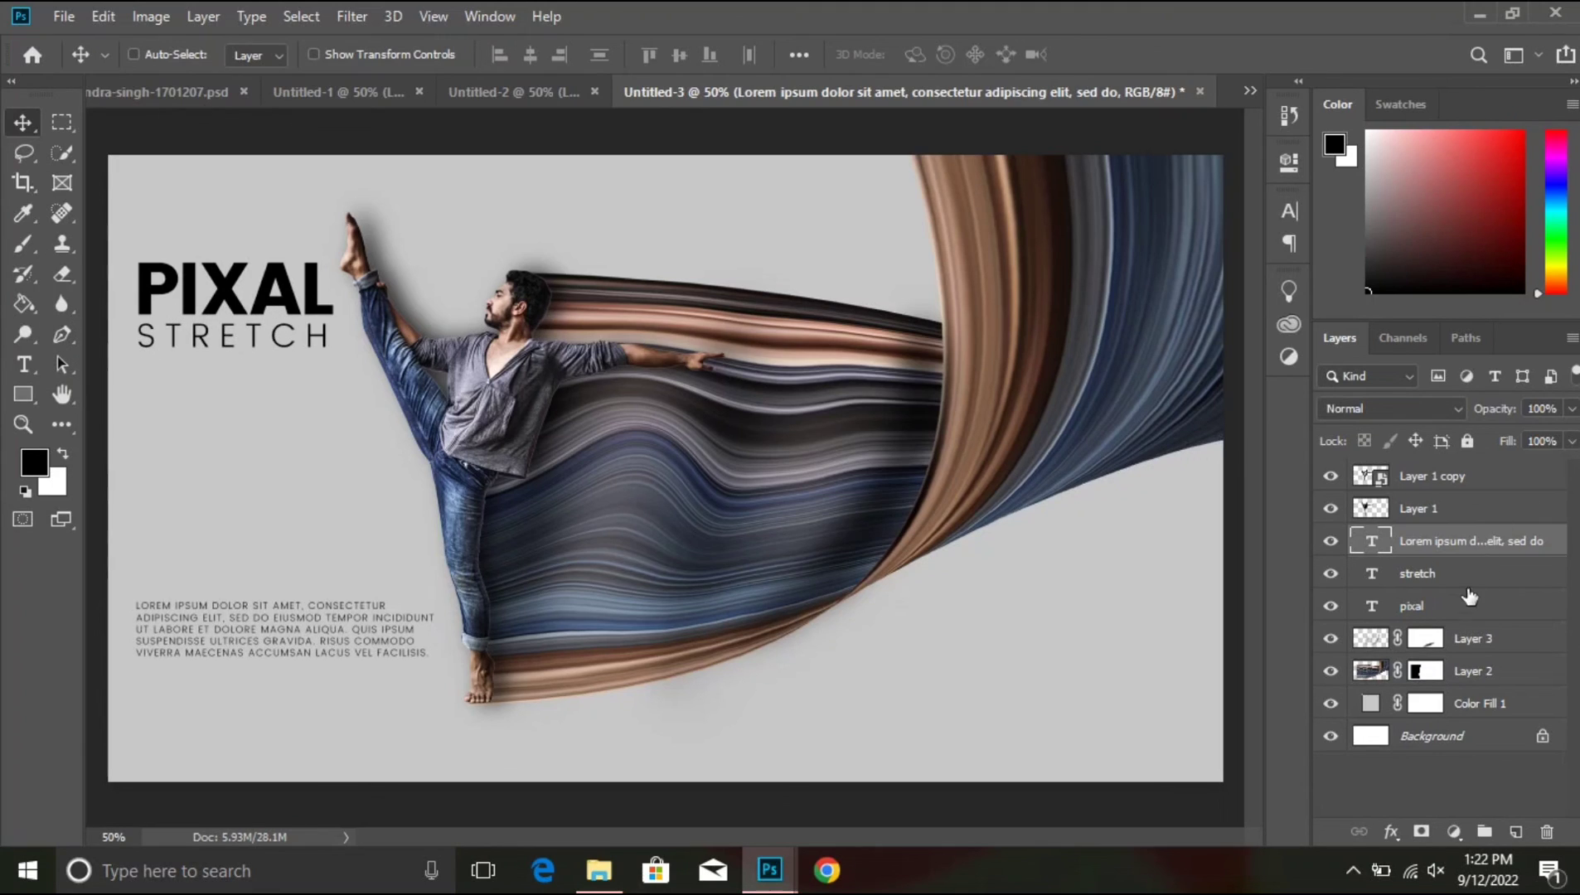
left_click(1447, 575)
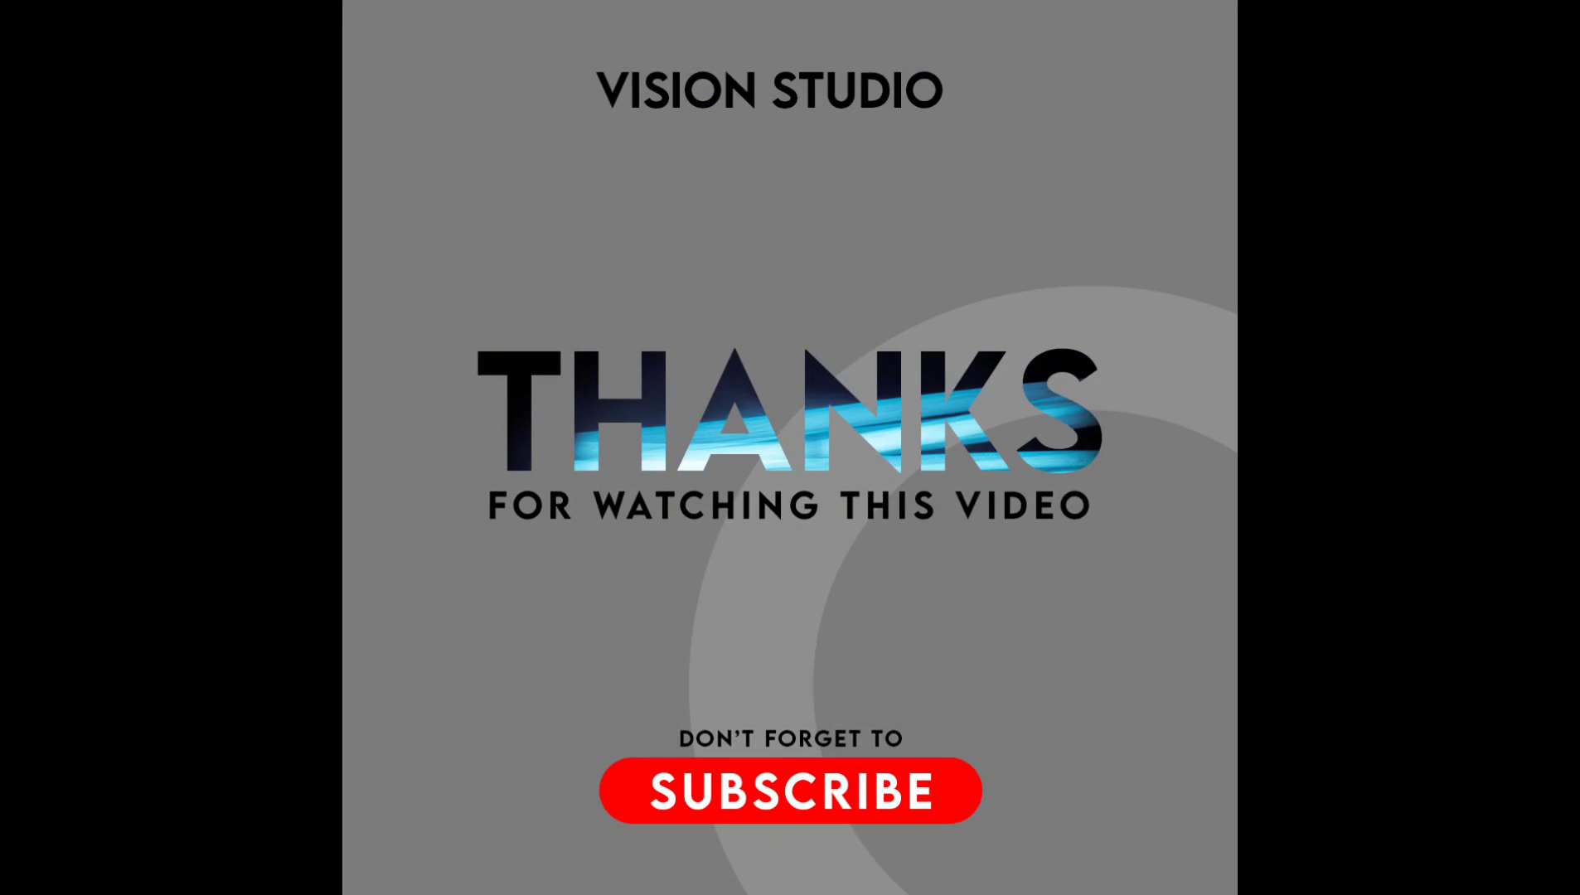